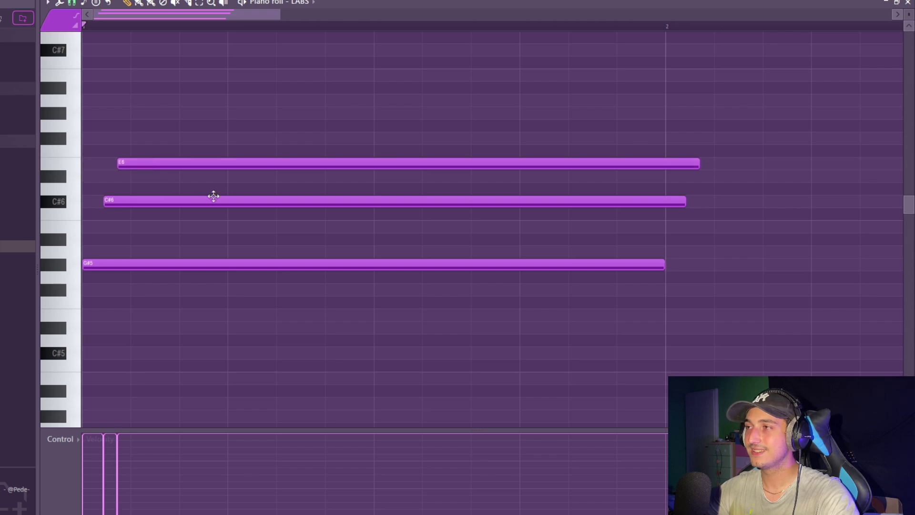
# Add staggered C#6, G#5 and A5 notes after the opening chord in bar 1 of the LABS piano roll and play them back
pyautogui.press('space')
pyautogui.press('space')
pyautogui.scroll(-2, 427, 262)
pyautogui.scroll(2, 243, 219)
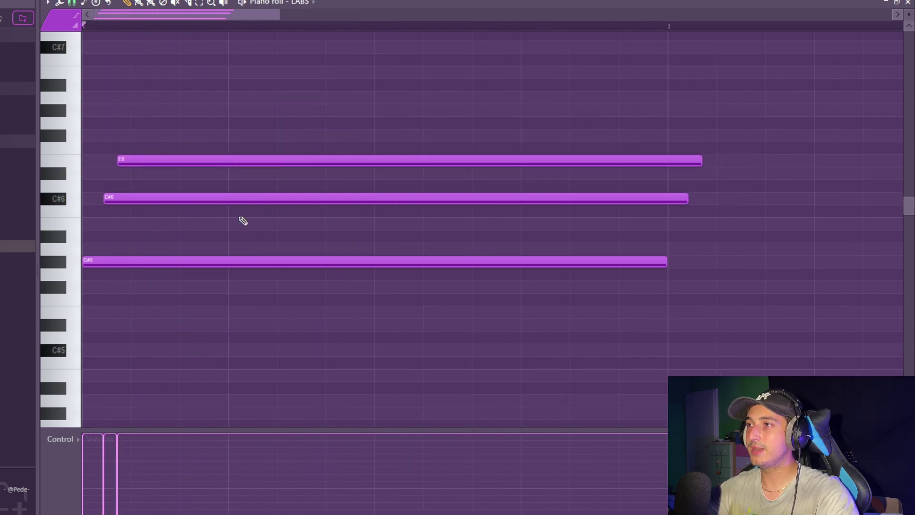
pyautogui.click(229, 197)
pyautogui.moveTo(291, 224); pyautogui.dragTo(288, 271)
pyautogui.press('space')
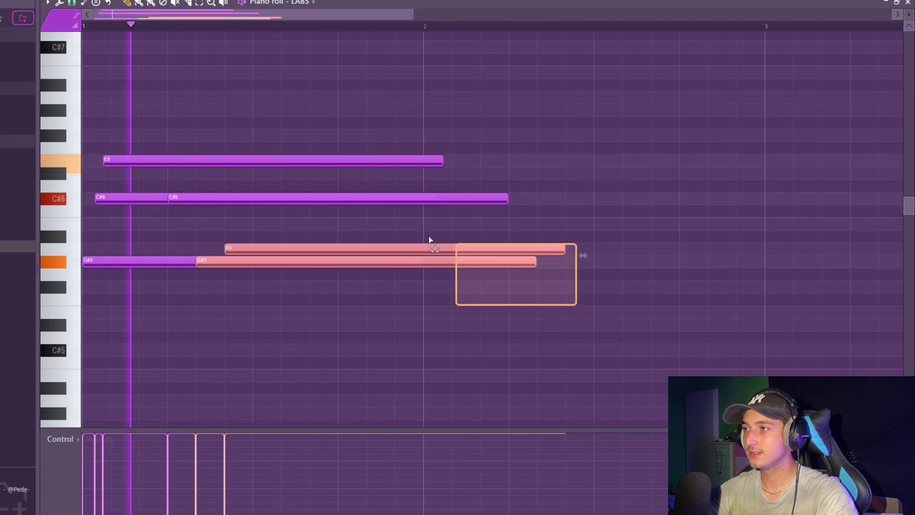
pyautogui.moveTo(429, 239); pyautogui.dragTo(686, 237)
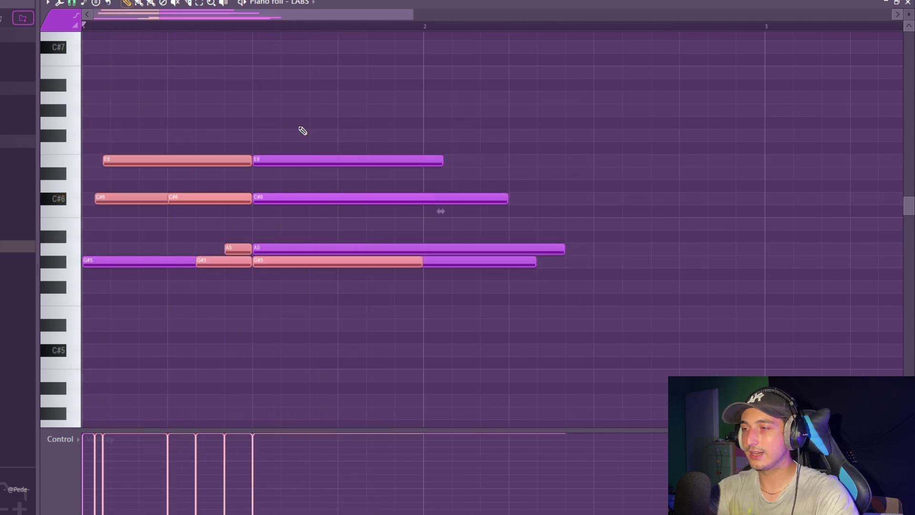
# Cut all notes at the middle of bar 1, delete the remainder, and duplicate the half-bar phrase to fill the bar
pyautogui.rightClick(304, 160)
pyautogui.hotkey('ctrl', 'a')
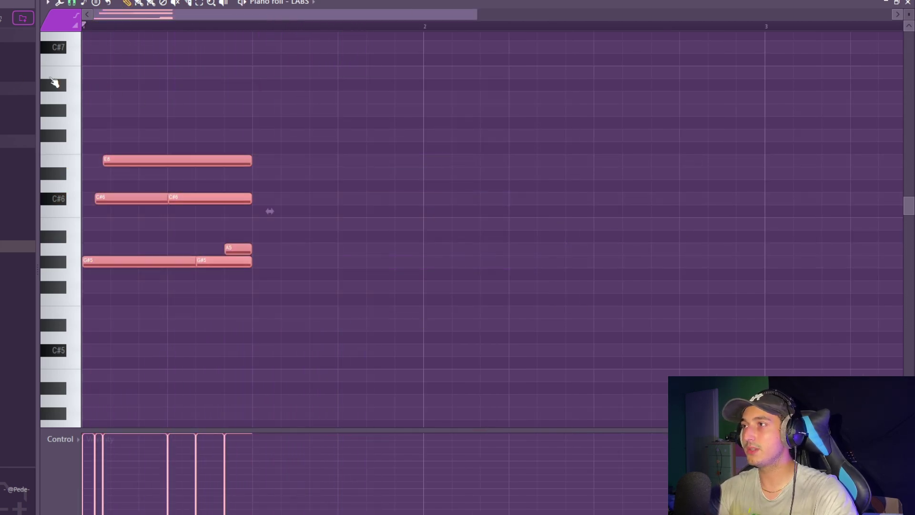
pyautogui.hotkey('ctrl', 'b')
pyautogui.press('space')
# Raise the two short A5 notes to D#6 and transpose the whole one-bar phrase down one semitone
pyautogui.moveTo(37, 92); pyautogui.dragTo(494, 253)
pyautogui.moveTo(231, 252); pyautogui.dragTo(234, 173)
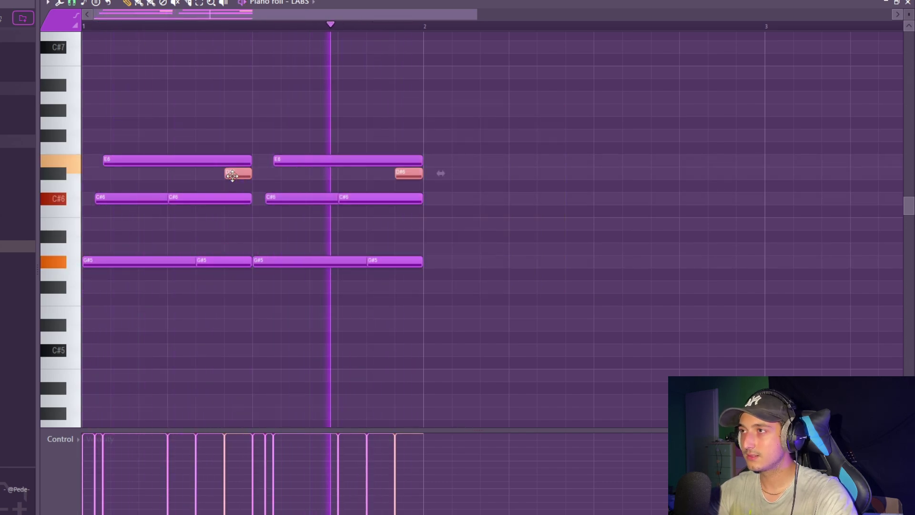
pyautogui.click(574, 264)
pyautogui.hotkey('shift', 'Down')
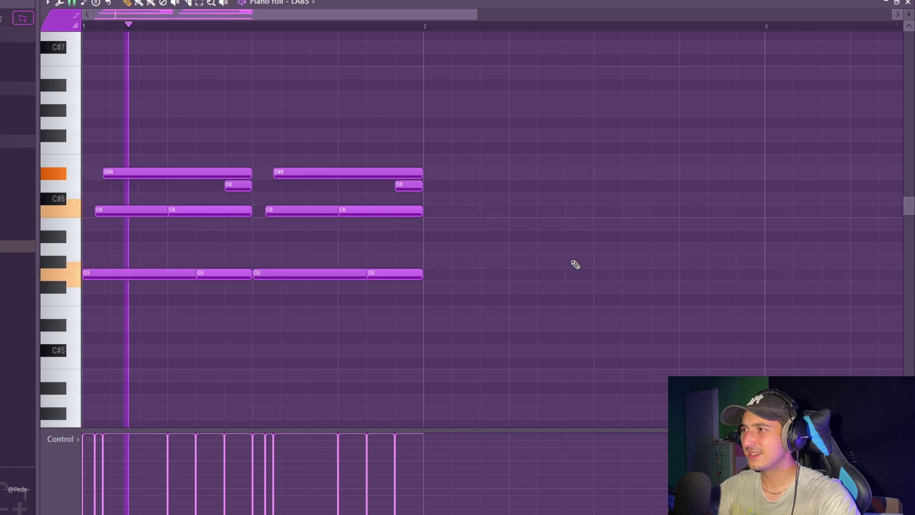
pyautogui.moveTo(617, 329); pyautogui.dragTo(55, 159)
# Duplicate the one-bar phrase into bar 2 and set the scale highlighting to Minor Harmonic
pyautogui.scroll(-3, 296, 265)
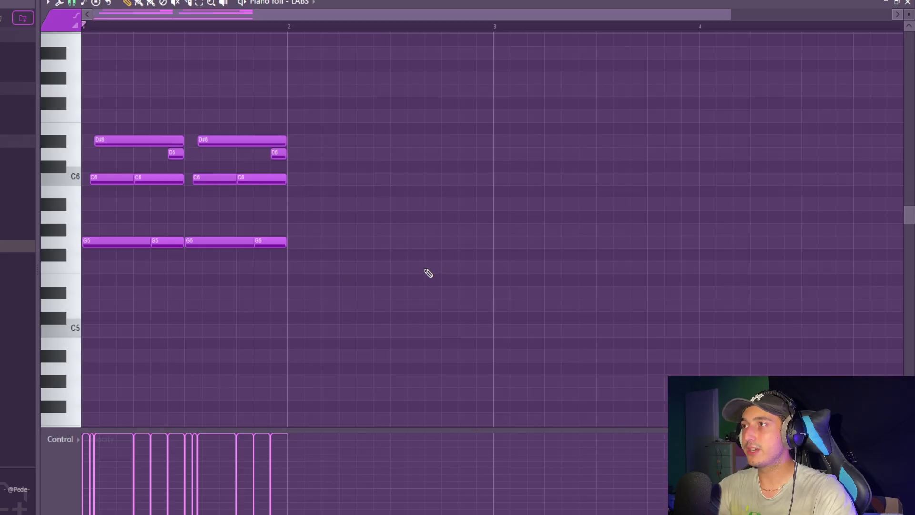
pyautogui.hotkey('ctrl', 'a')
pyautogui.hotkey('ctrl', 'b')
pyautogui.click(84, 2)
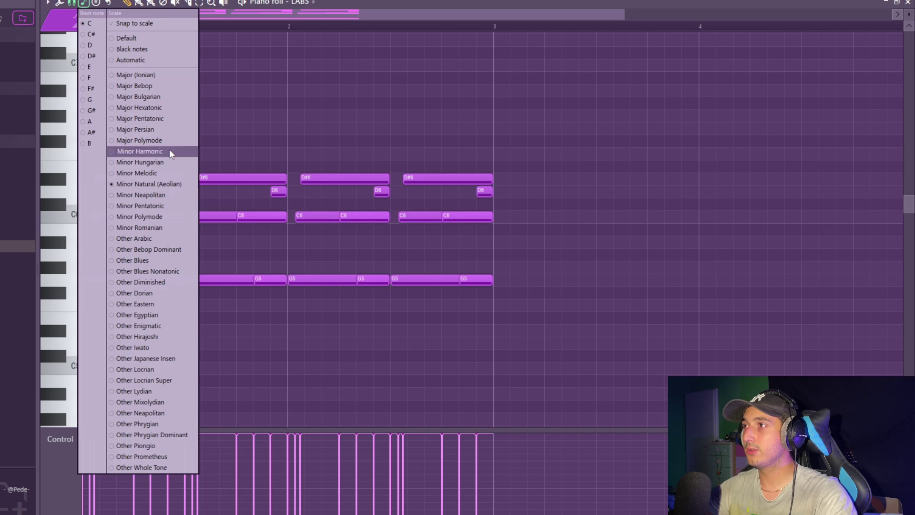
pyautogui.click(140, 151)
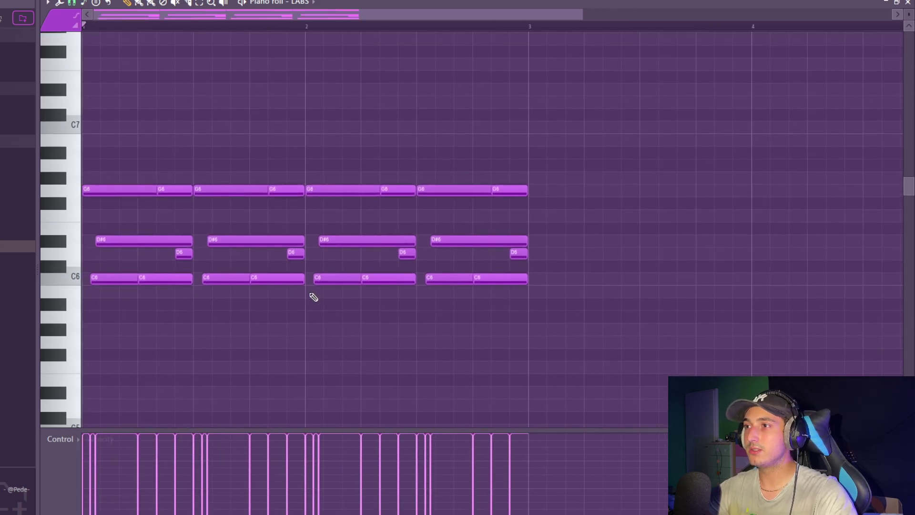
# Try changing the bar 2 notes to B5, D6 and F6 with short D#6 notes, and play them back
pyautogui.hscroll(1, 333, 298)
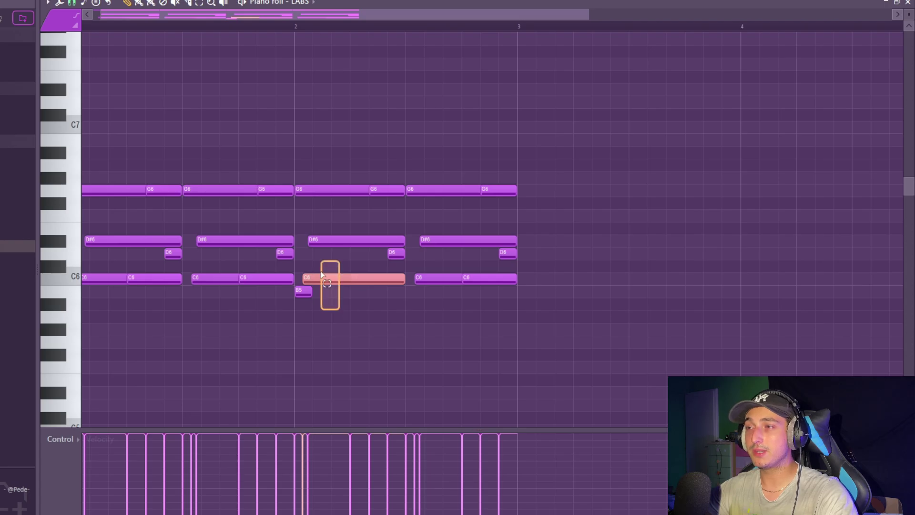
pyautogui.scroll(-2, 327, 283)
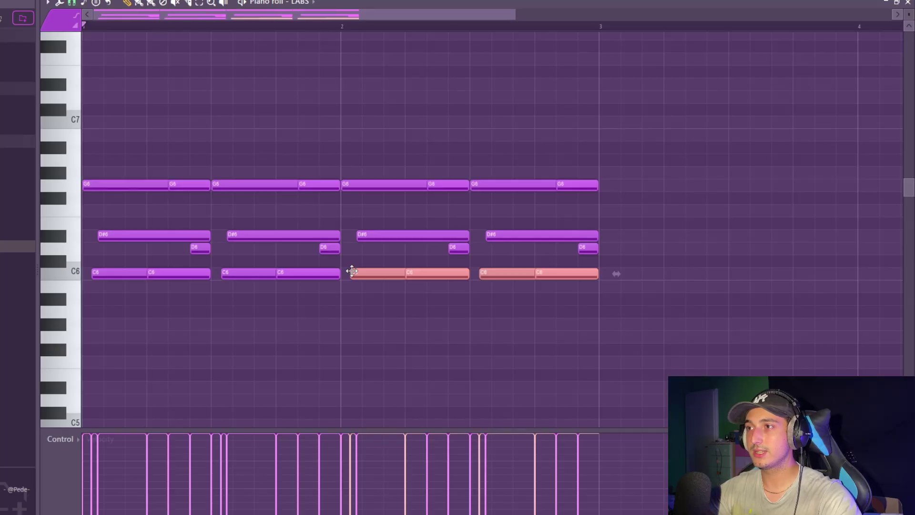
pyautogui.hotkey('shift', 'Down')
pyautogui.moveTo(643, 260); pyautogui.dragTo(387, 221)
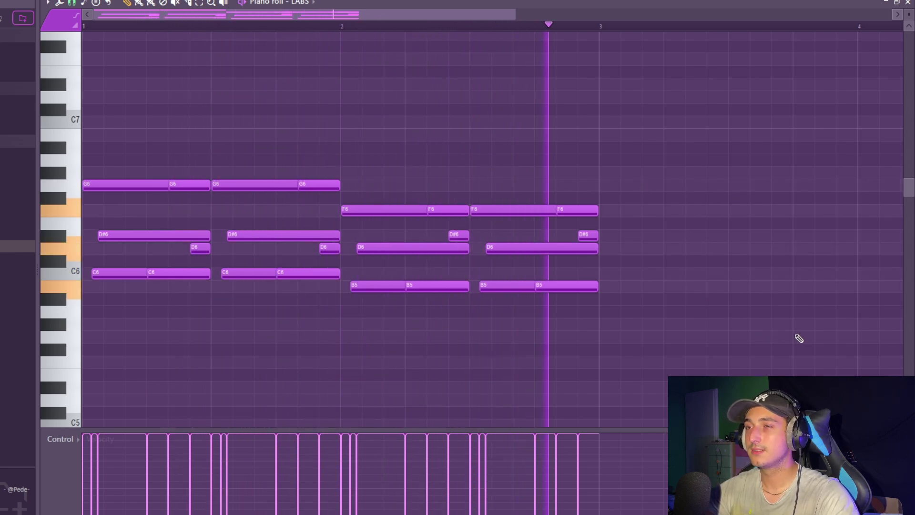
pyautogui.moveTo(800, 337); pyautogui.dragTo(46, 93)
pyautogui.click(705, 229)
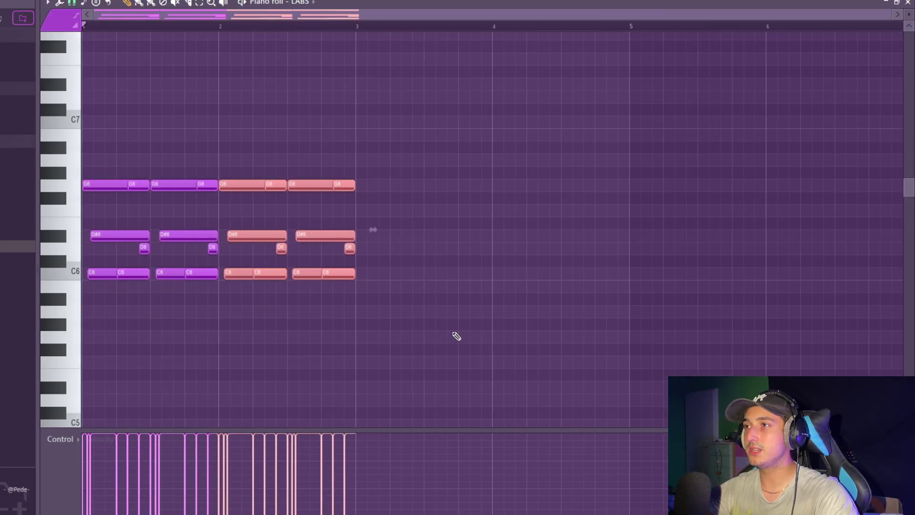
# Duplicate bars 1–2 into bars 3–4 and transpose the copy up five semitones to F6, G#6 and C7
pyautogui.hotkey('ctrl', 'a')
pyautogui.hotkey('ctrl', 'b')
pyautogui.scroll(1, 438, 330)
pyautogui.hotkey('shift', 'Up')
pyautogui.hotkey('shift', 'Up')
pyautogui.hotkey('shift', 'Up')
pyautogui.hotkey('shift', 'Up')
pyautogui.hotkey('shift', 'Up')
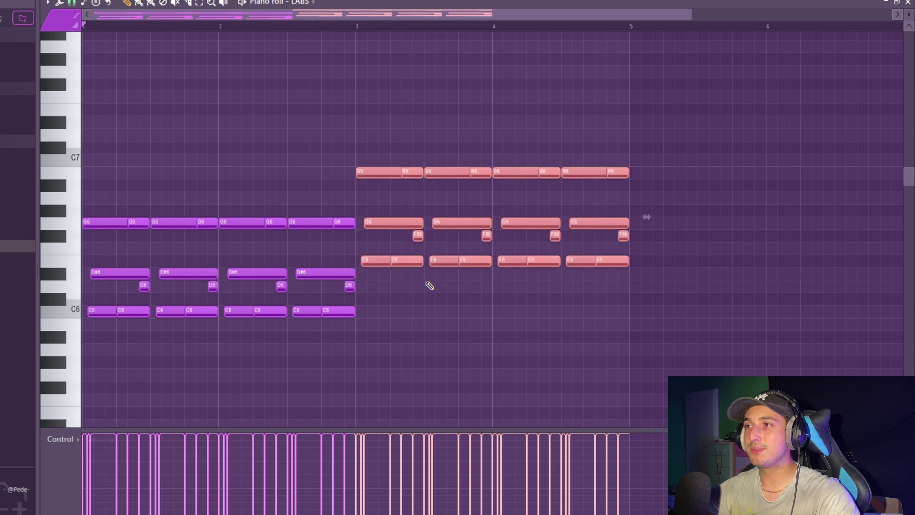
pyautogui.click(395, 273)
pyautogui.scroll(4, 396, 274)
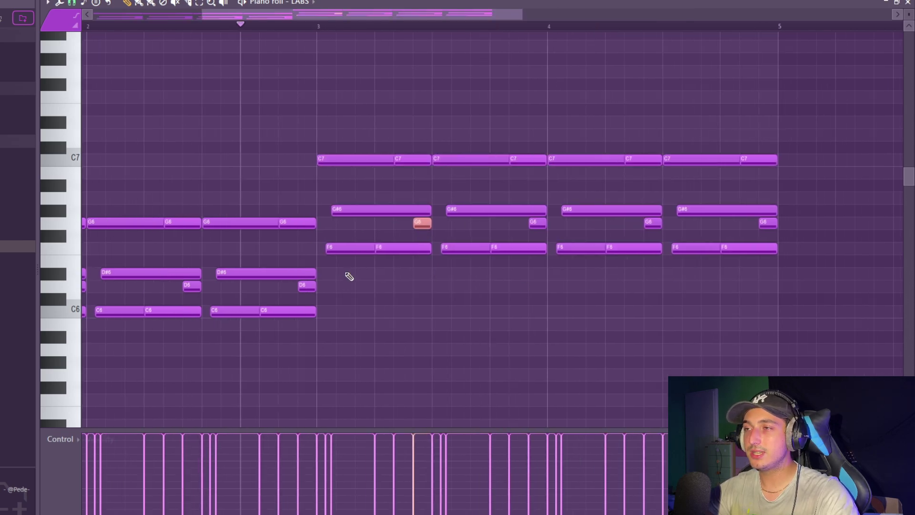
pyautogui.scroll(-4, 477, 279)
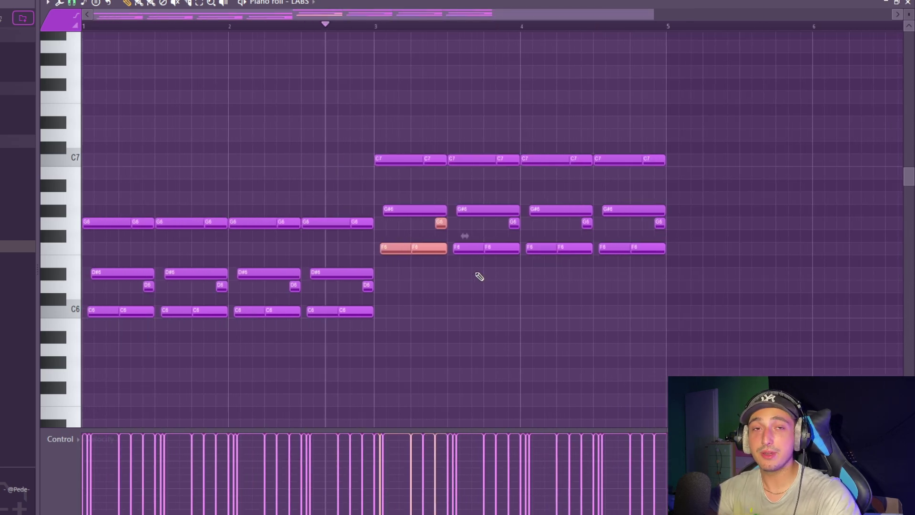
# Play back the four-bar melody and duplicate all its notes into bars 5–8
pyautogui.press('space')
pyautogui.click(681, 329)
pyautogui.scroll(-2, 681, 329)
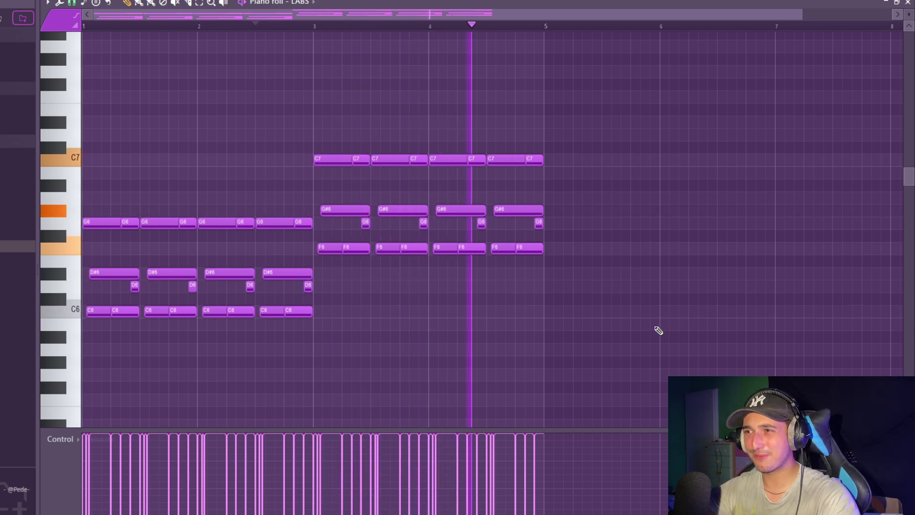
pyautogui.moveTo(723, 395); pyautogui.dragTo(566, 330)
pyautogui.hotkey('ctrl', 'a')
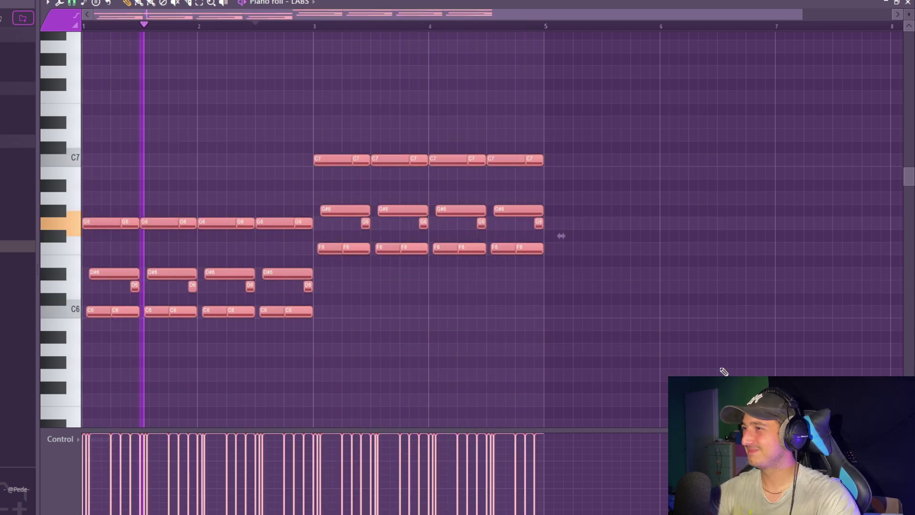
pyautogui.moveTo(664, 423); pyautogui.dragTo(78, 116)
pyautogui.moveTo(755, 392); pyautogui.dragTo(550, 304)
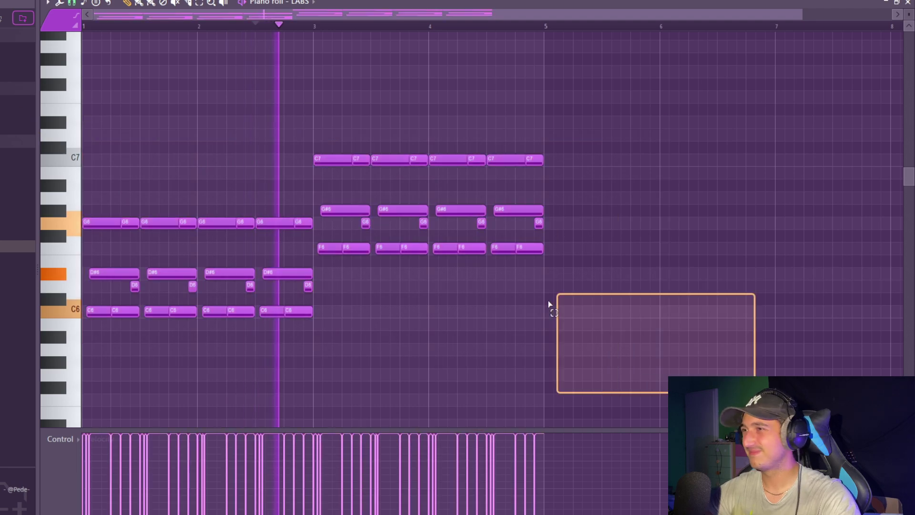
pyautogui.hotkey('ctrl', 'a')
pyautogui.hotkey('ctrl', 'b')
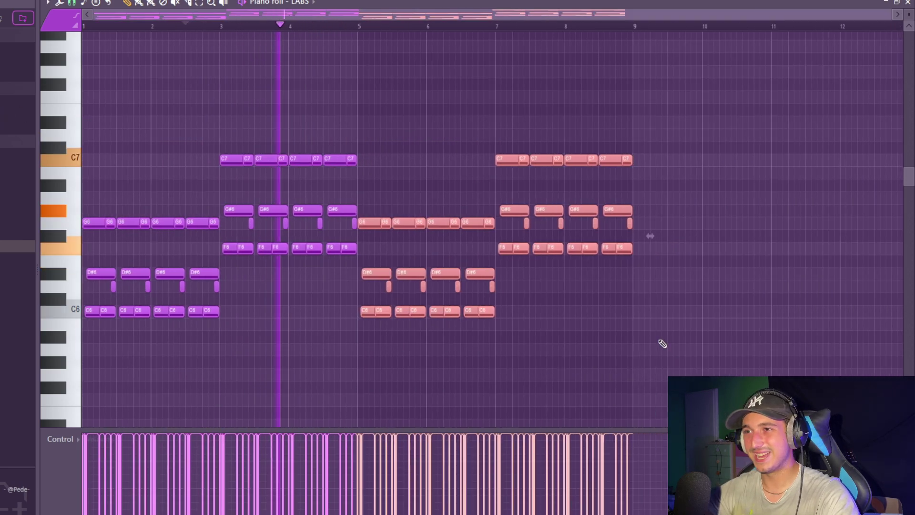
pyautogui.hotkey('ctrl', 'a')
pyautogui.scroll(-3, 306, 190)
pyautogui.moveTo(257, 129); pyautogui.dragTo(751, 278)
pyautogui.hotkey('ctrl', 'a')
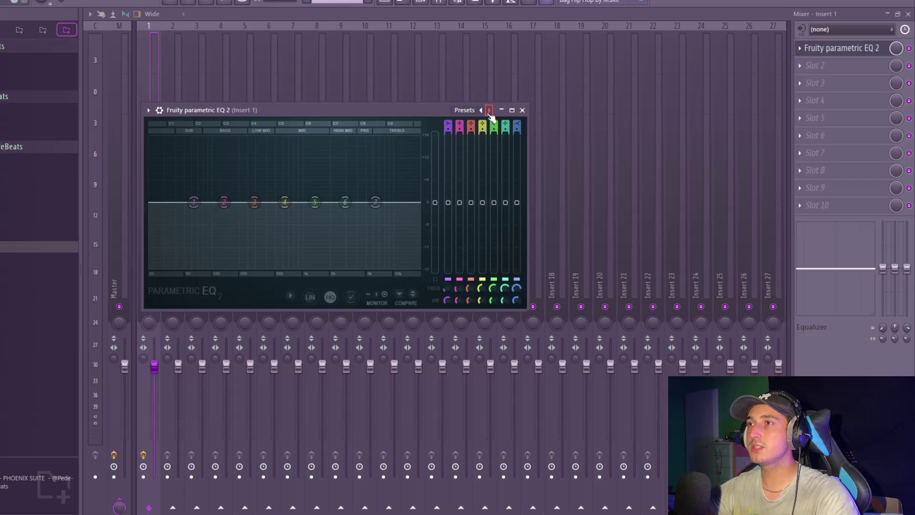
# Load the 20Hz + 18kHz cut preset in Fruity parametric EQ 2, move the low cut up to the low mids, and lower the high cut
pyautogui.click(460, 111)
pyautogui.click(505, 148)
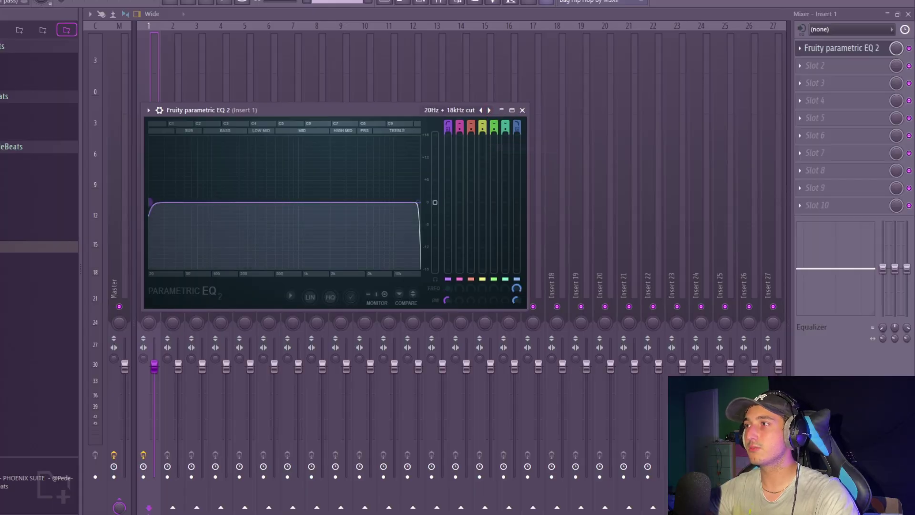
pyautogui.press('space')
pyautogui.moveTo(232, 203); pyautogui.dragTo(273, 203)
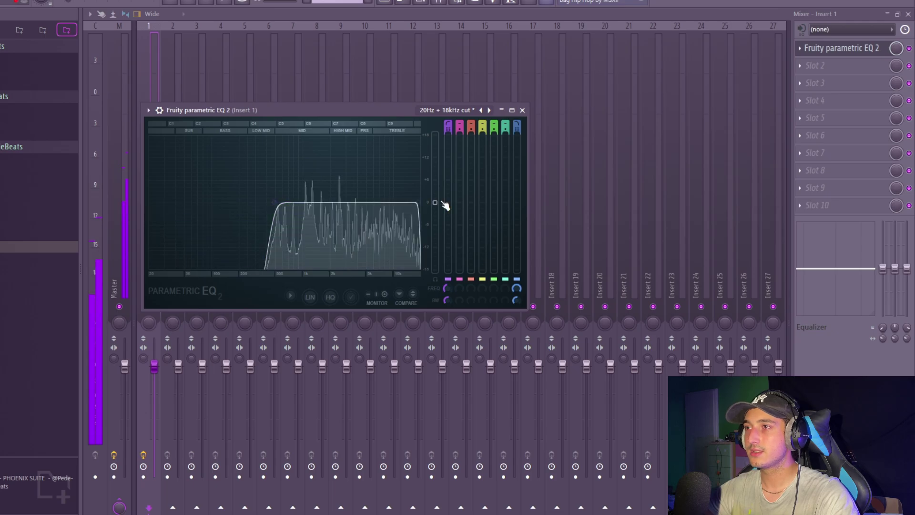
pyautogui.moveTo(418, 203); pyautogui.dragTo(412, 202)
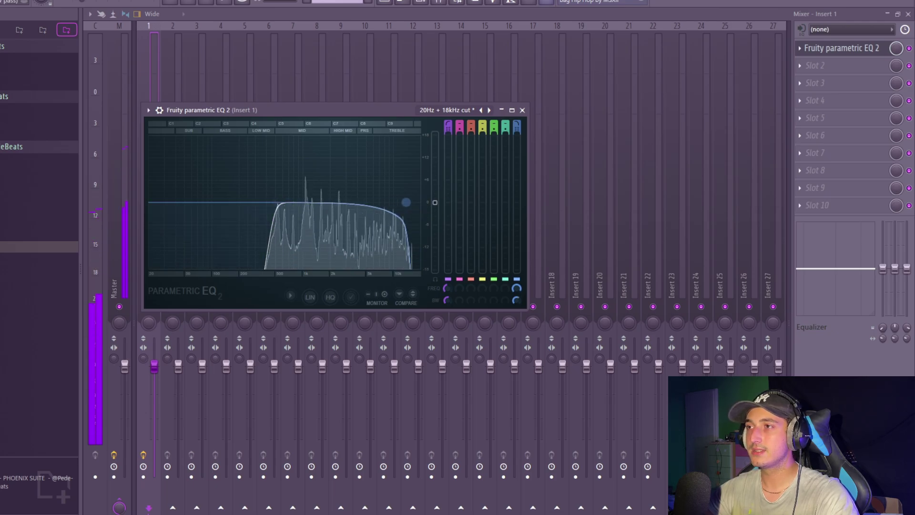
# Add Fruity Stereo Shaper to slot 2 of mixer Insert 1 and set it up
pyautogui.click(814, 65)
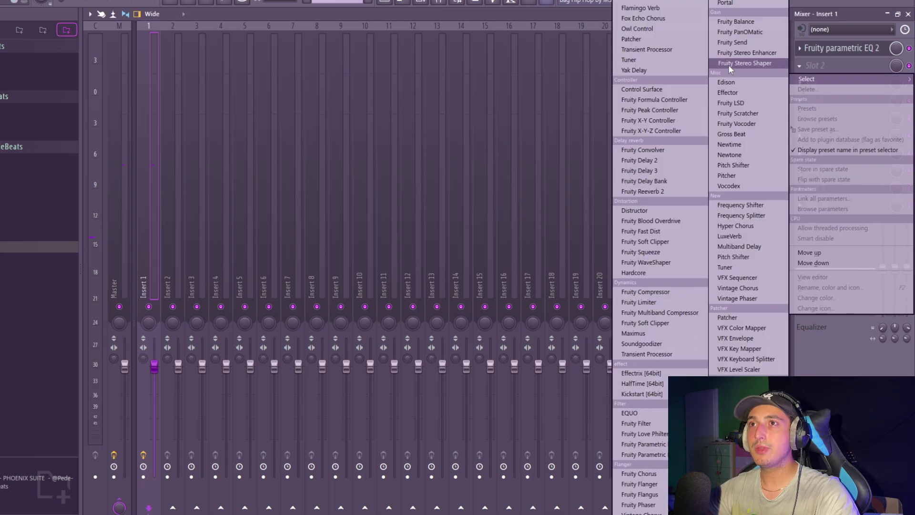
pyautogui.click(745, 63)
pyautogui.click(283, 136)
pyautogui.click(305, 241)
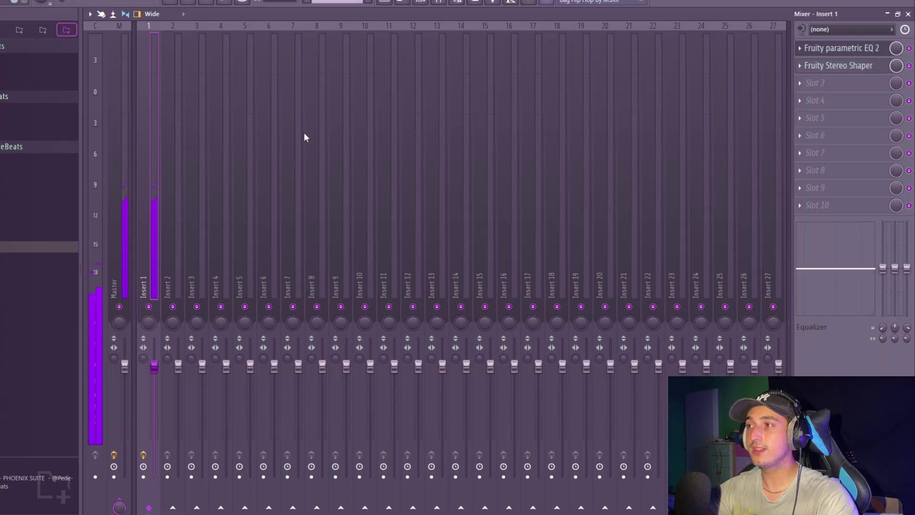
# Add Flamingo Verb in slot 3 and Fox Echo Chorus in slot 4 of mixer Insert 1
pyautogui.click(819, 84)
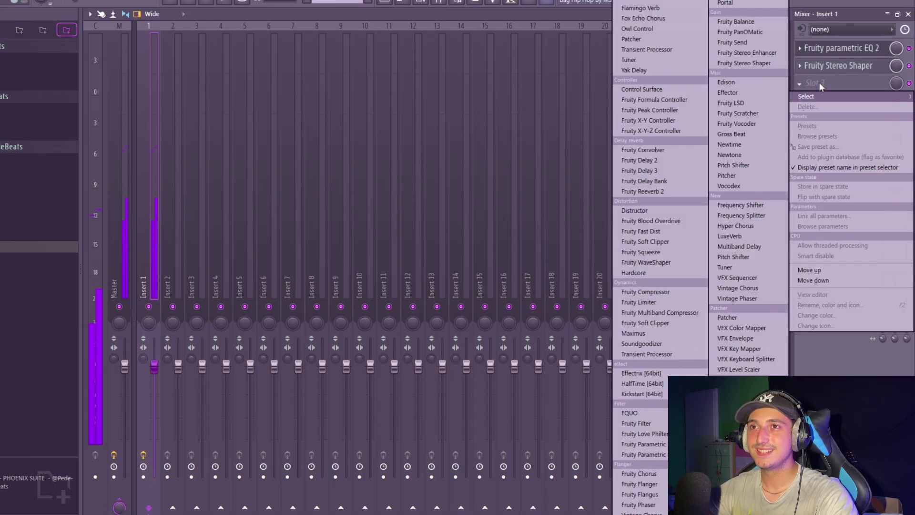
pyautogui.click(669, 11)
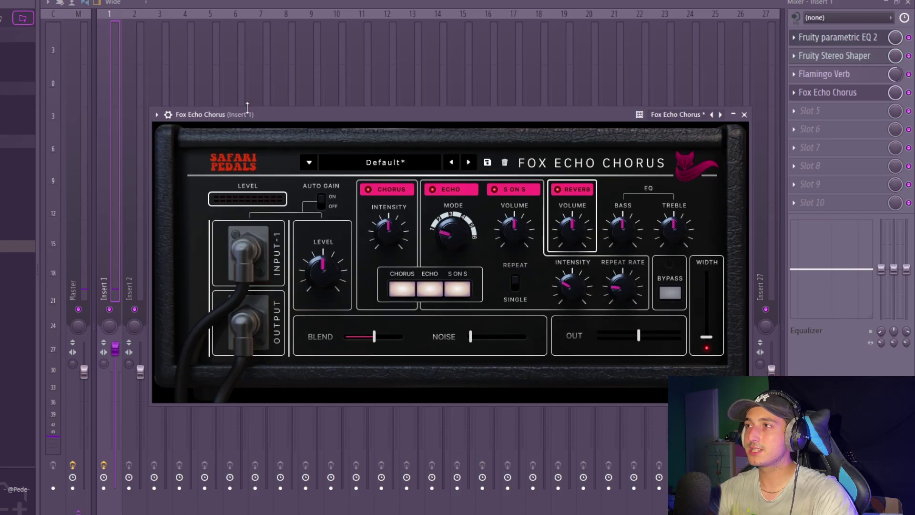
pyautogui.moveTo(278, 114); pyautogui.dragTo(326, 98)
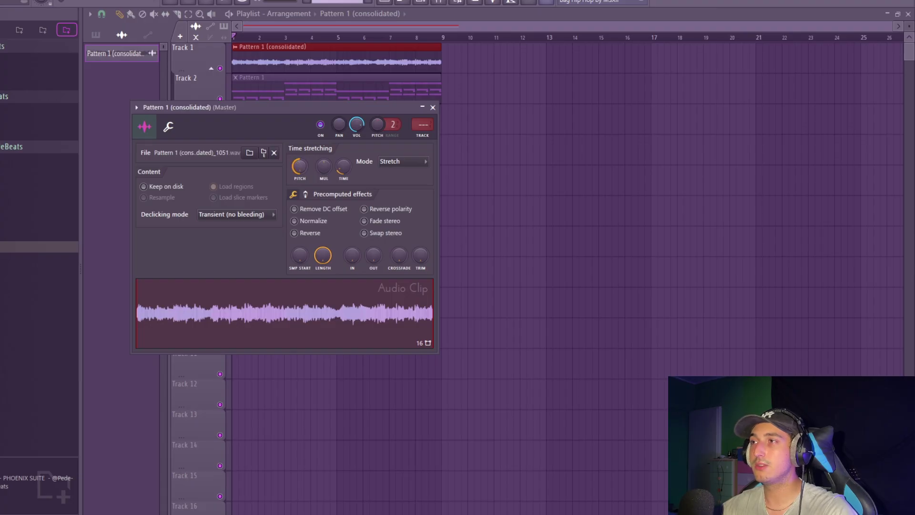
# Add an Analog Lab V channel and load PAD 20 from the PHOENIX BANK PedeBeats sound bank
pyautogui.press('space')
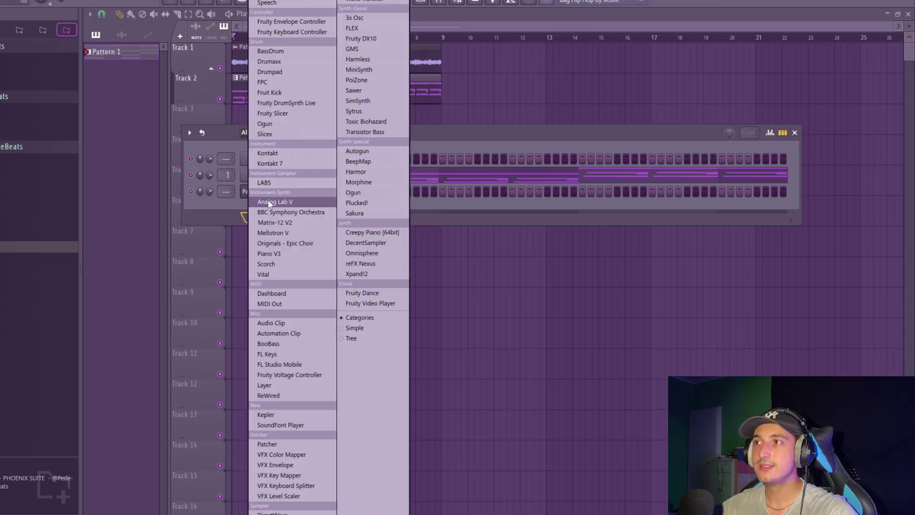
pyautogui.click(275, 202)
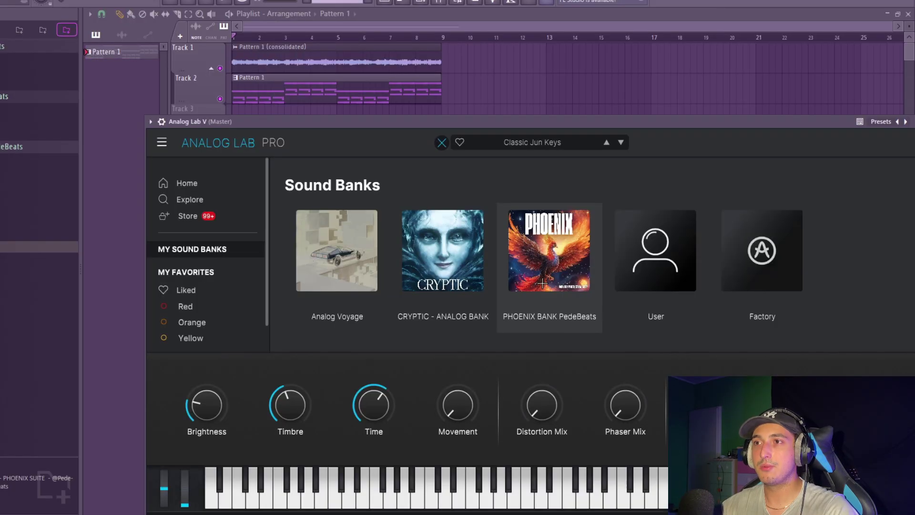
pyautogui.click(554, 253)
pyautogui.scroll(-15, 429, 300)
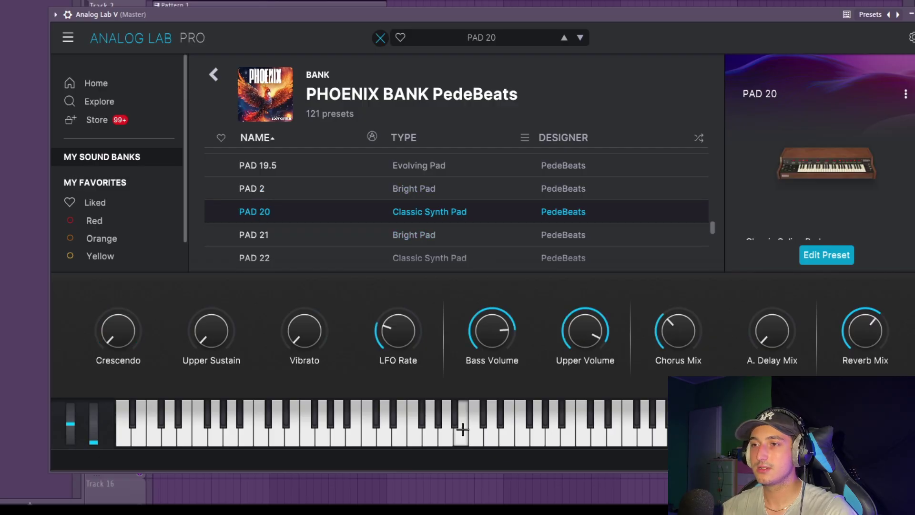
# Lower the pad chord in bars 3–4 to F5, G#5 and C6, and drop its top note one octave to C5
pyautogui.press('F6')
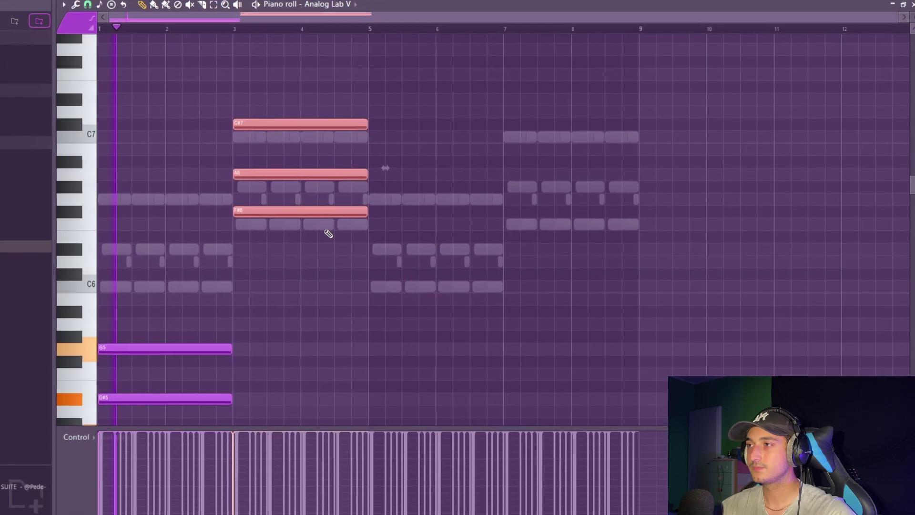
pyautogui.hotkey('ctrl', 'Down')
pyautogui.scroll(-3, 301, 213)
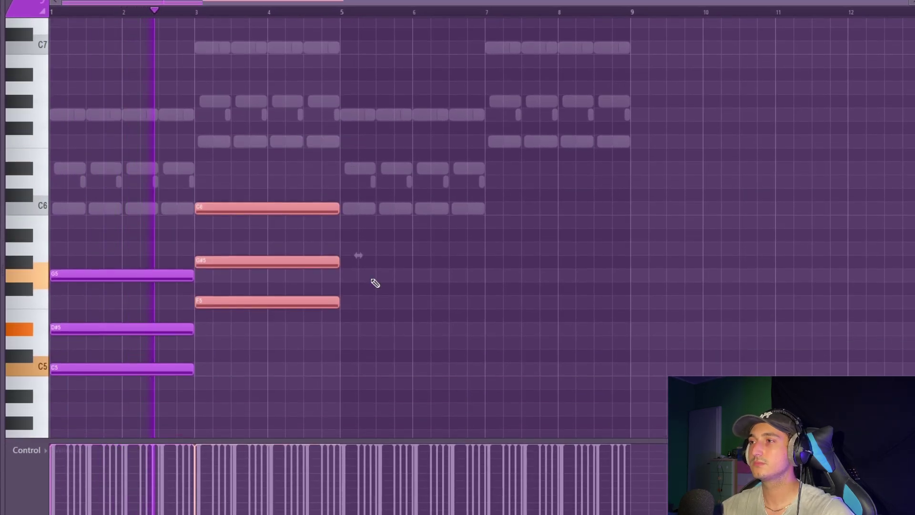
pyautogui.click(305, 204)
pyautogui.hotkey('ctrl', 'Down')
pyautogui.scroll(-2, 292, 187)
pyautogui.hotkey('ctrl', 'a')
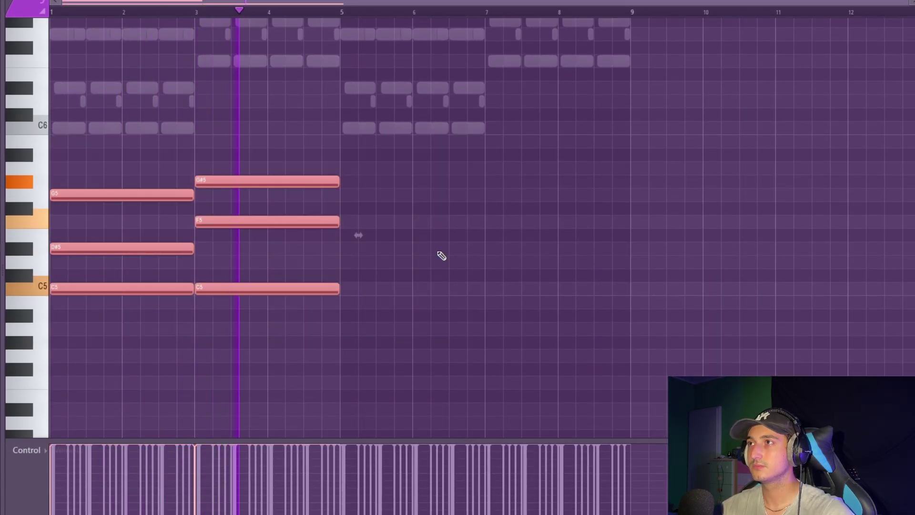
# Duplicate the four-bar pad chord progression into bars 5–8
pyautogui.hotkey('ctrl', 'b')
pyautogui.scroll(-2, 429, 264)
pyautogui.hotkey('ctrl', 'd')
# Lower the high cut on Insert 2's Fruity parametric EQ 2 into the mid range, and add Fruity Reeverb 2 in slot 2
pyautogui.press('F9')
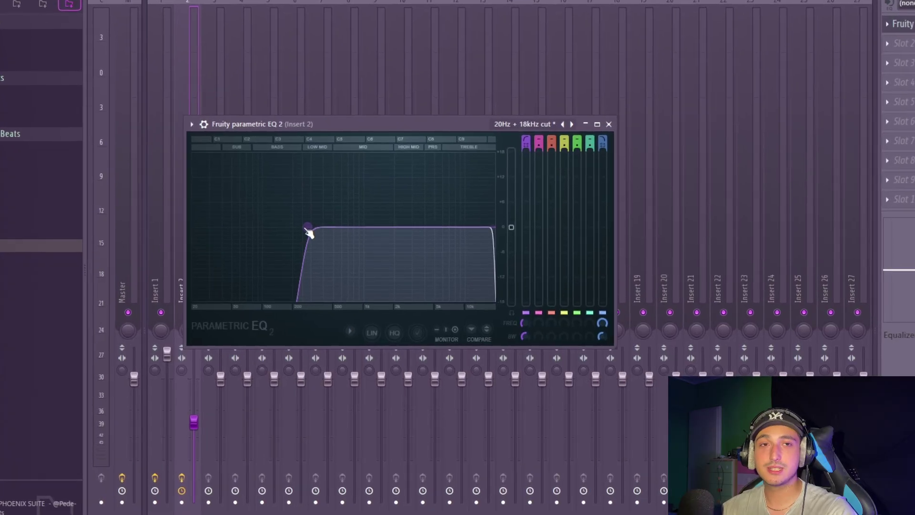
pyautogui.press('space')
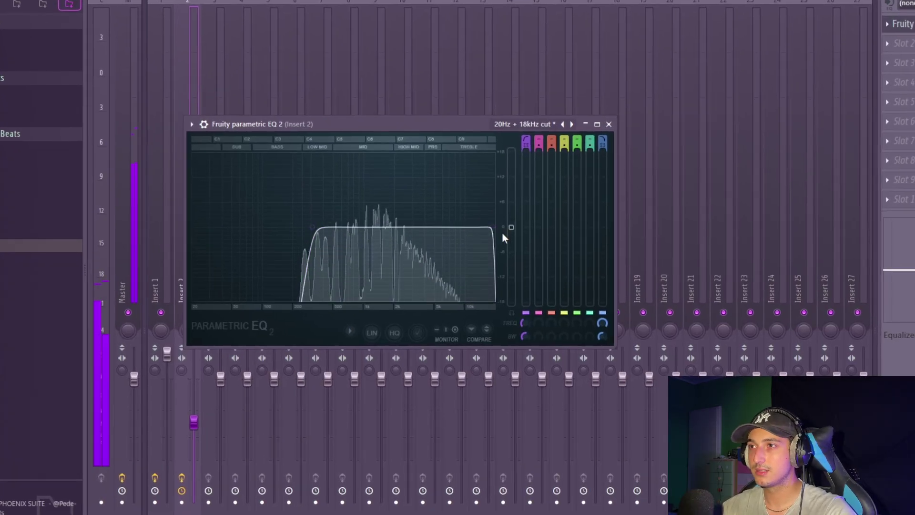
pyautogui.moveTo(504, 238); pyautogui.dragTo(377, 227)
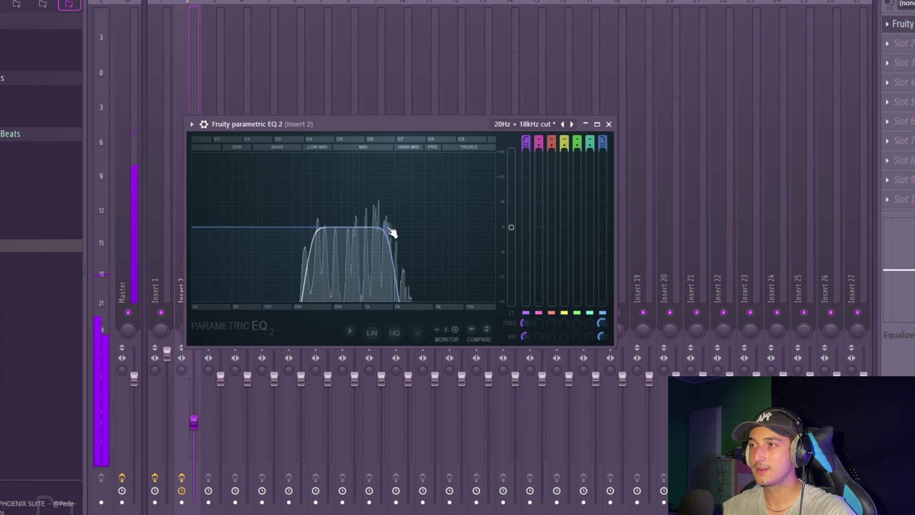
pyautogui.click(911, 44)
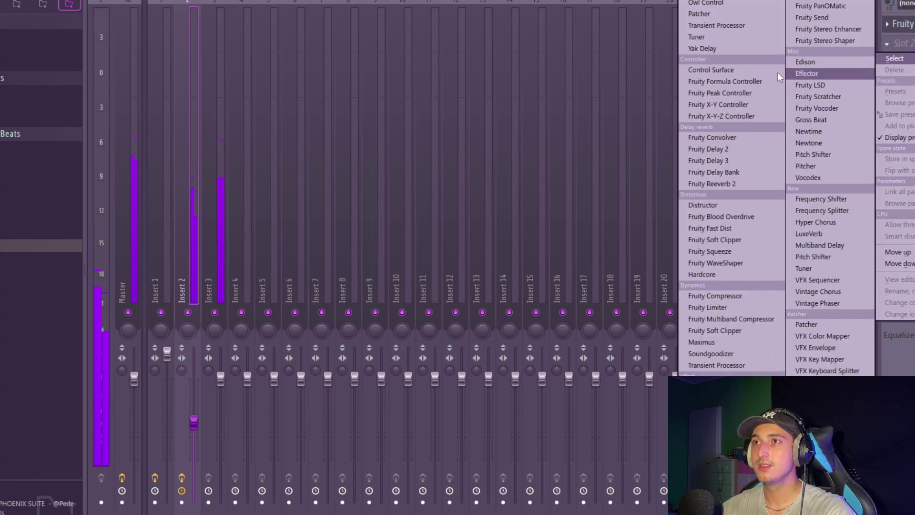
pyautogui.click(712, 183)
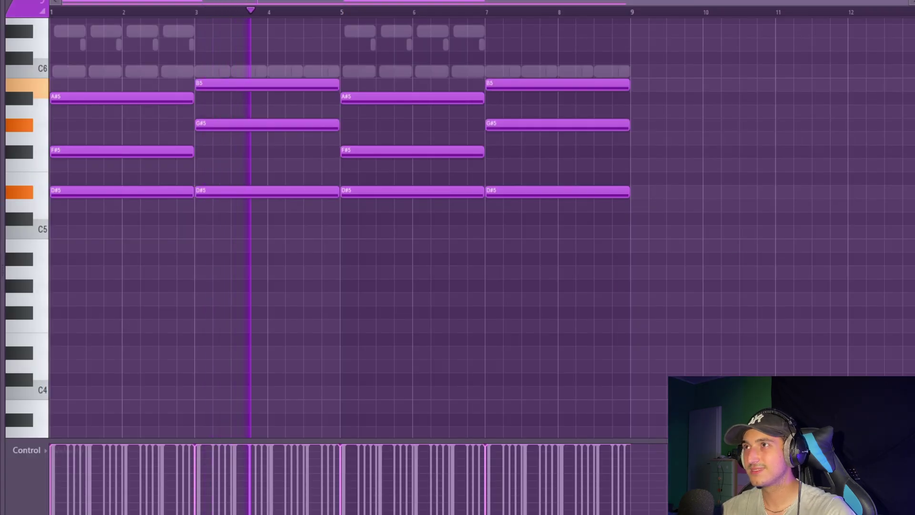
# Review the channel rack and browse the FLUTES folder of the PHOENIX PHRASES samples
pyautogui.press('F6')
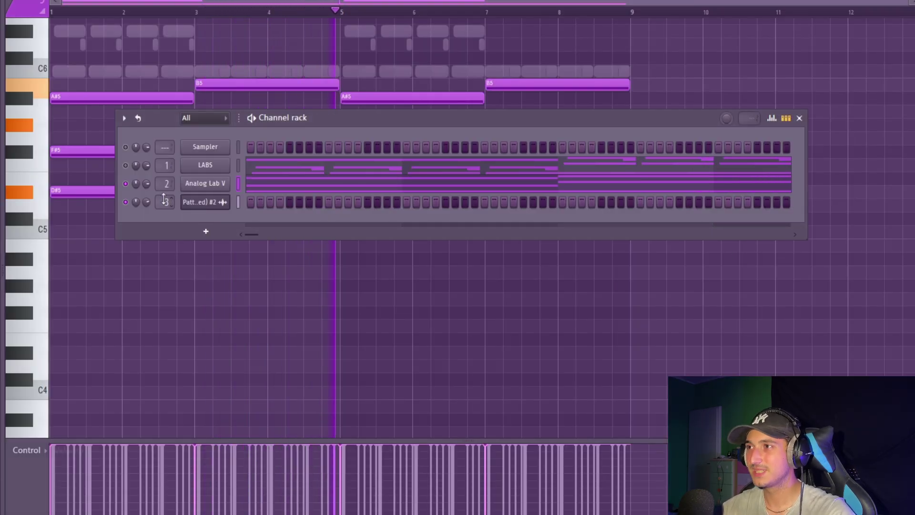
pyautogui.press('F6')
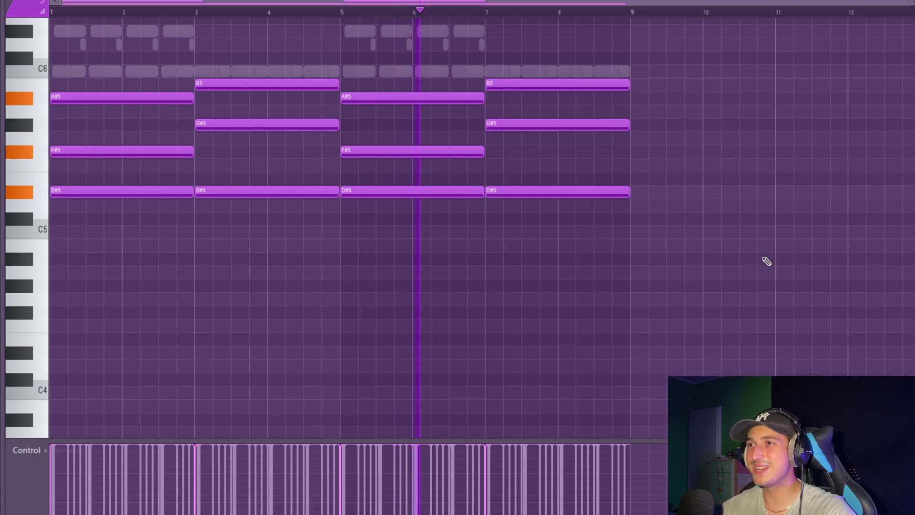
pyautogui.scroll(3, 766, 261)
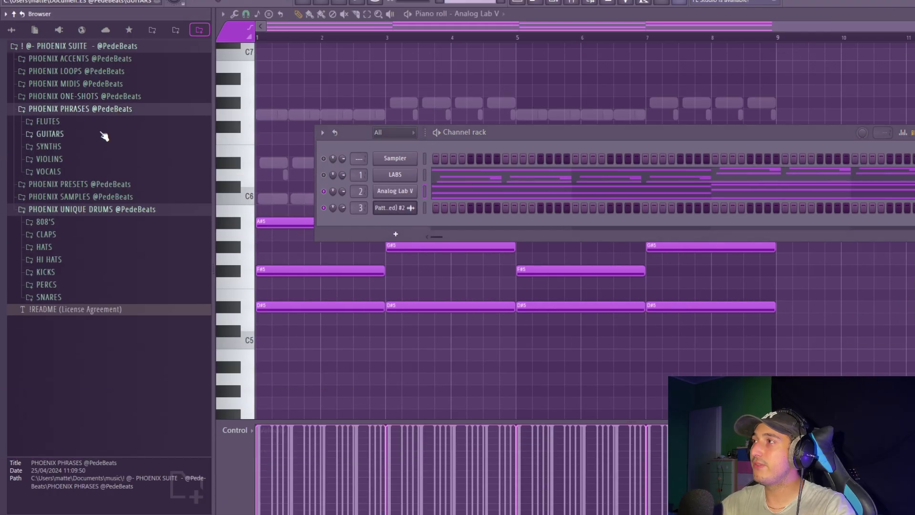
pyautogui.click(107, 122)
pyautogui.scroll(-5, 124, 204)
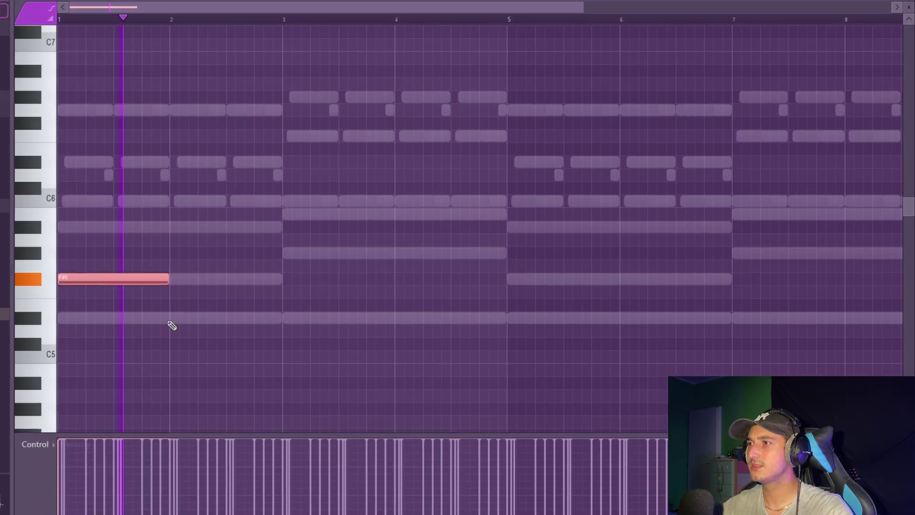
# Continue the lead line with D#5 in bar 2 and F5 in bar 3, and lower the bar 4 note to A#4
pyautogui.click(228, 305)
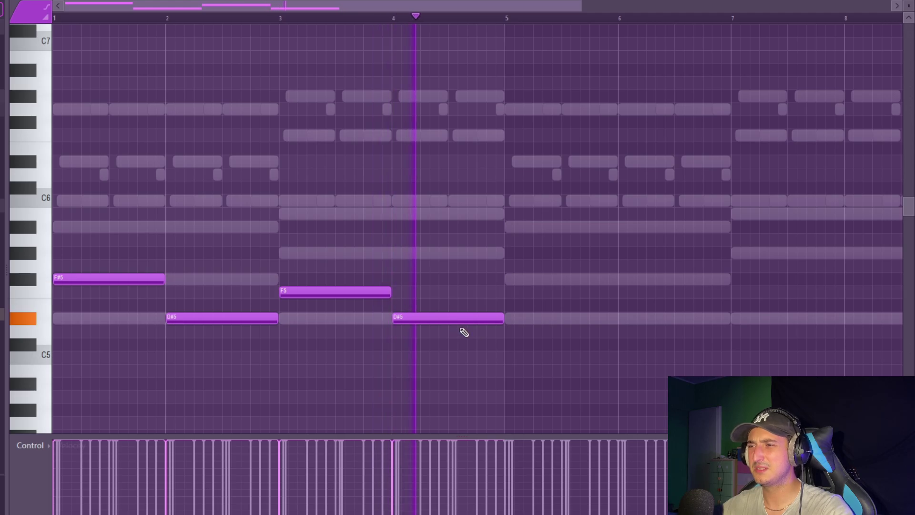
pyautogui.press('space')
pyautogui.moveTo(444, 319); pyautogui.dragTo(441, 333)
pyautogui.moveTo(592, 350); pyautogui.dragTo(76, 138)
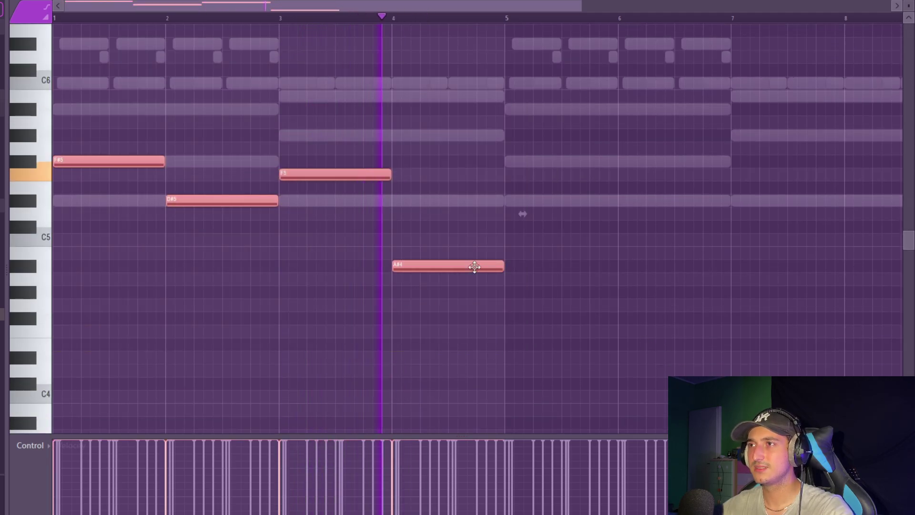
pyautogui.moveTo(626, 337); pyautogui.dragTo(99, 111)
pyautogui.scroll(-2, 270, 255)
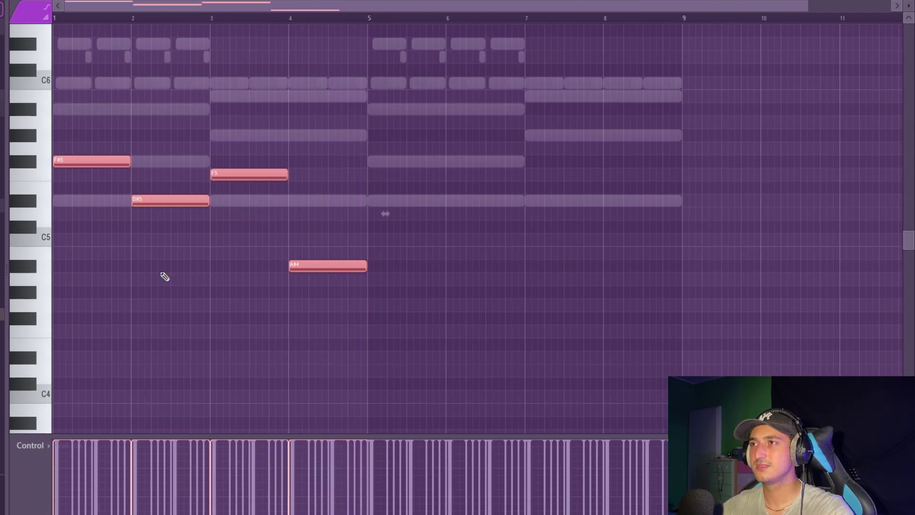
pyautogui.scroll(2, 165, 276)
pyautogui.scroll(-1, 284, 198)
pyautogui.scroll(3, 429, 295)
pyautogui.scroll(-2, 248, 199)
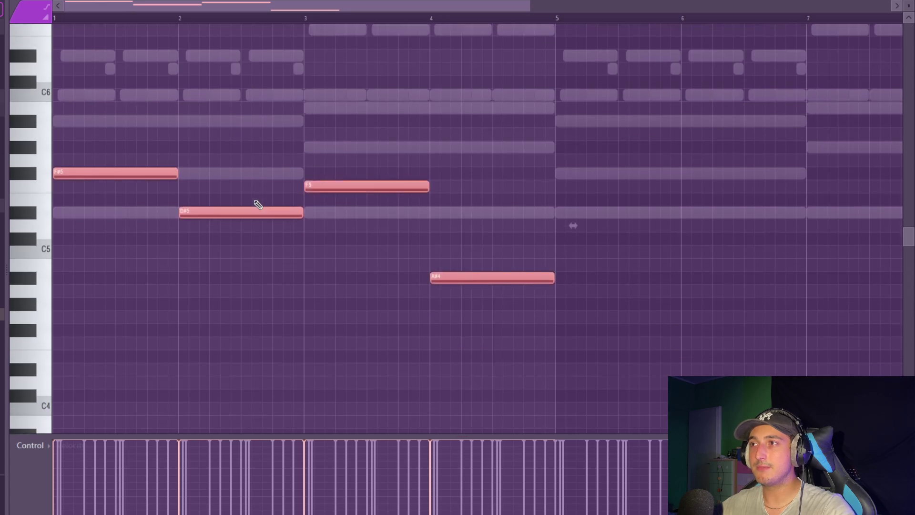
# Shorten the F#5 in bar 1 of the lead line and add a short F5 at the end of that bar
pyautogui.click(207, 260)
pyautogui.scroll(-2, 92, 242)
pyautogui.click(122, 200)
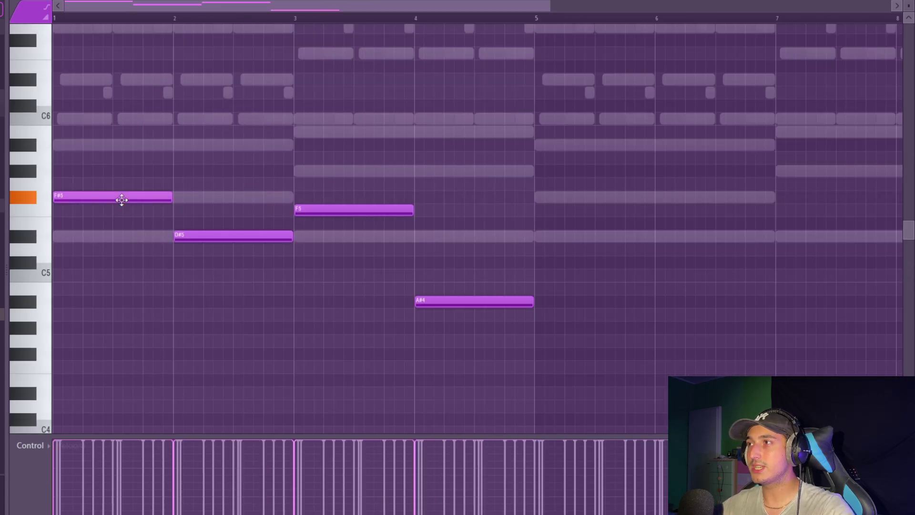
pyautogui.scroll(2, 227, 215)
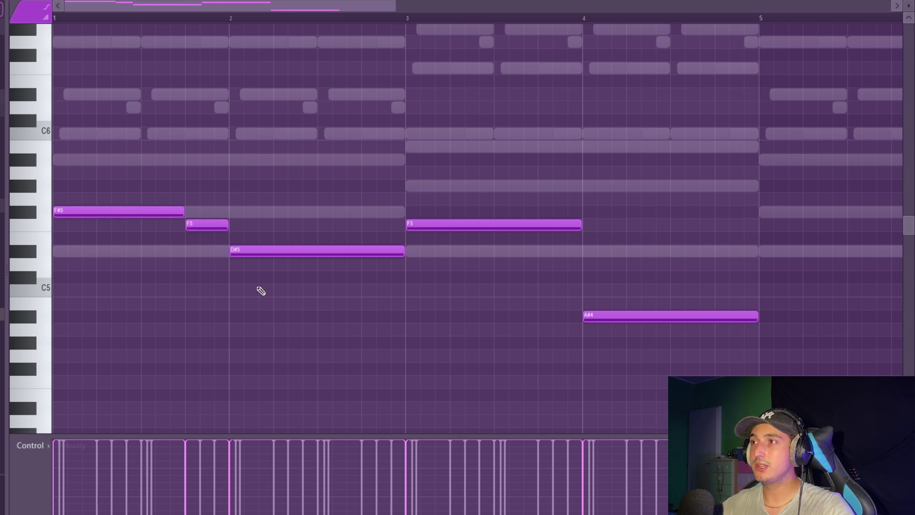
pyautogui.click(261, 251)
# Shorten the F5 in bar 3 and fill the gap before bar 4 with a short D#5
pyautogui.press('space')
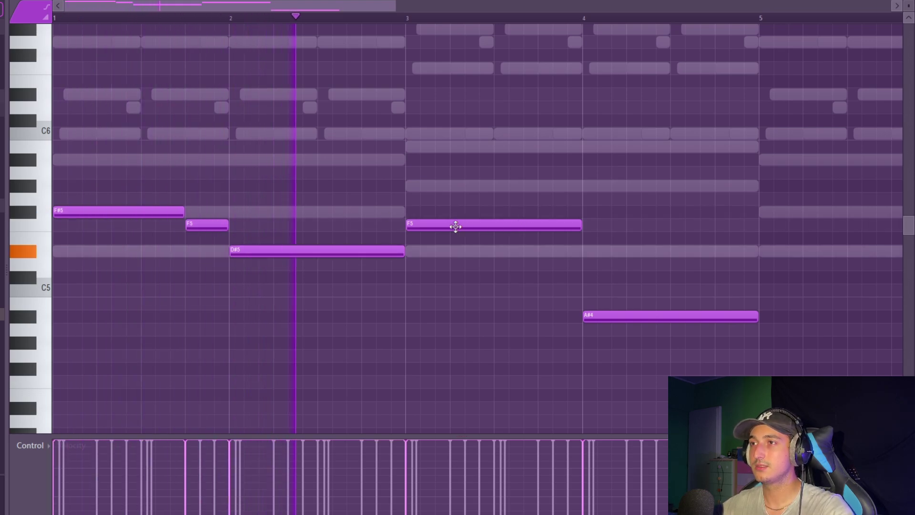
pyautogui.moveTo(582, 227); pyautogui.dragTo(536, 233)
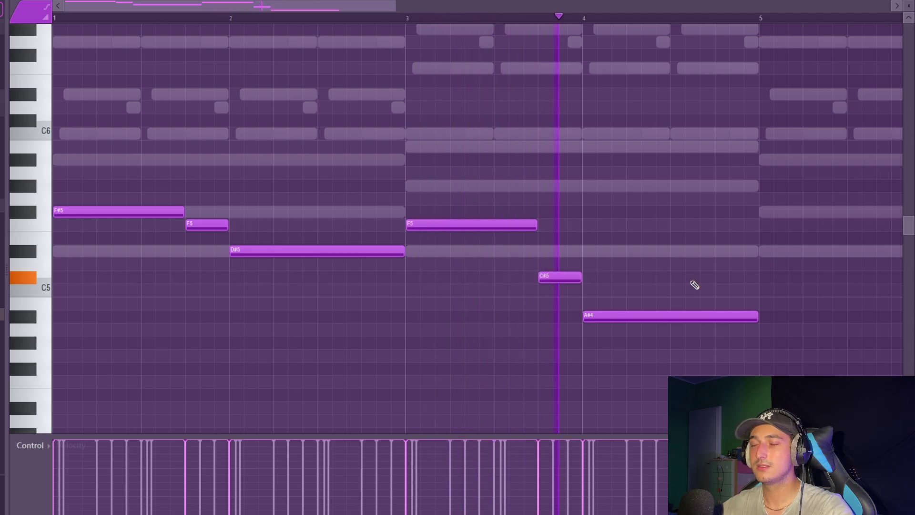
pyautogui.moveTo(538, 275); pyautogui.dragTo(543, 253)
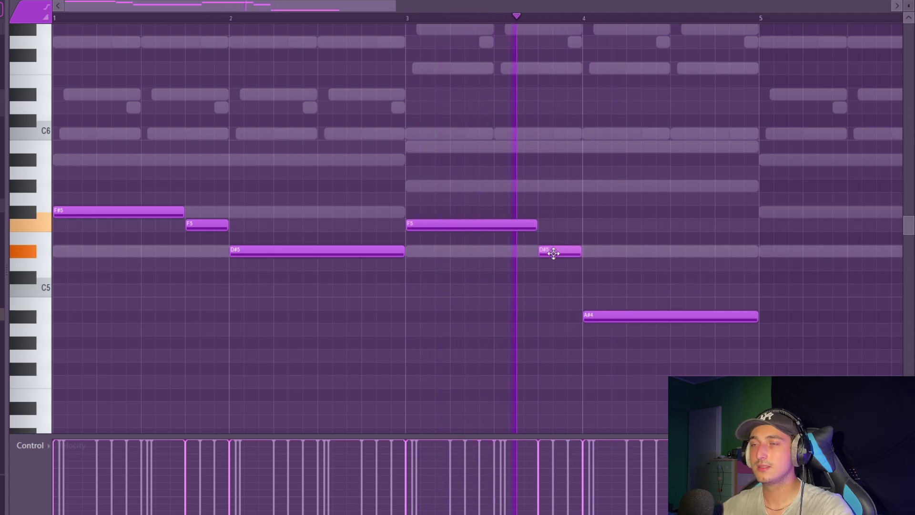
# Duplicate the four-bar lead line into bars 5–8 and raise all of its notes one octave
pyautogui.scroll(-3, 562, 267)
pyautogui.moveTo(618, 346); pyautogui.dragTo(72, 210)
pyautogui.hotkey('ctrl', 'b')
pyautogui.scroll(-1, 572, 295)
pyautogui.moveTo(746, 358); pyautogui.dragTo(54, 206)
pyautogui.moveTo(75, 210); pyautogui.dragTo(75, 52)
pyautogui.scroll(3, 599, 227)
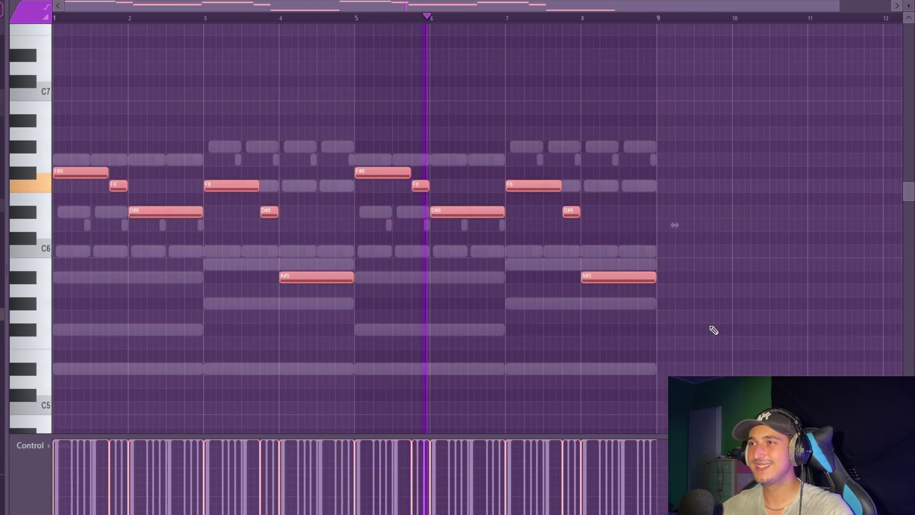
# Set up mixer Insert 4 with Fruity Reeverb 2 in slot 1 and Rabbit Tape in slot 2, switching Rabbit Tape to its next preset
pyautogui.press('F6')
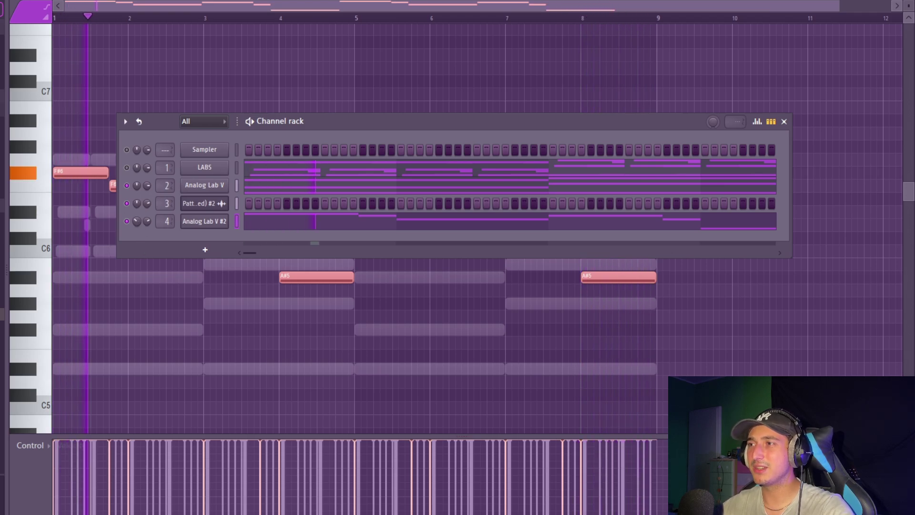
pyautogui.press('F9')
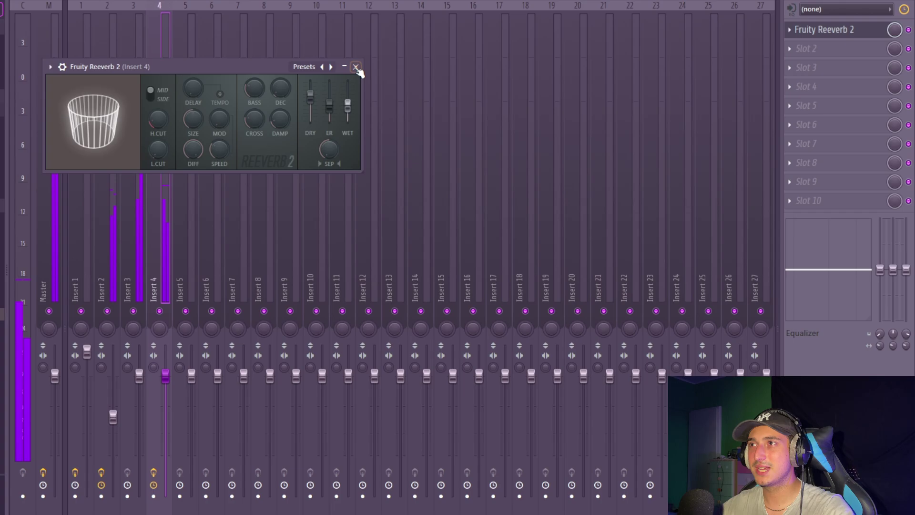
pyautogui.click(356, 67)
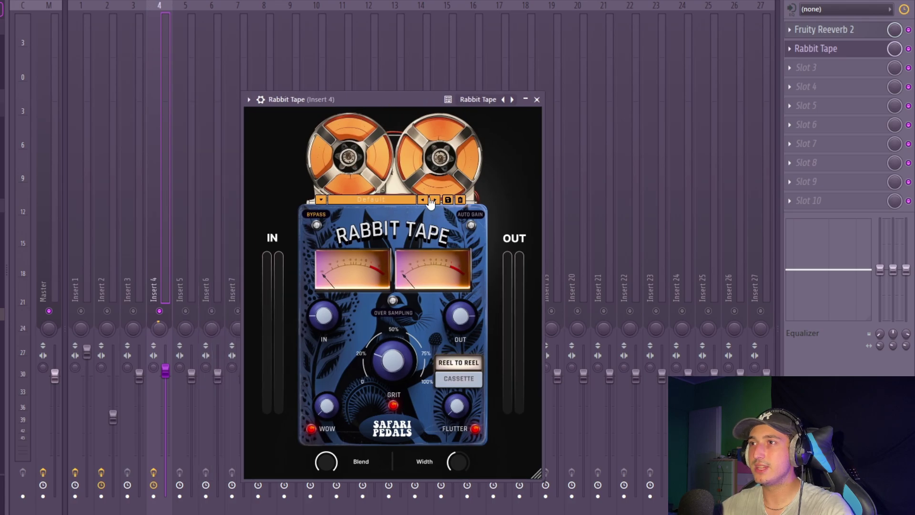
pyautogui.click(434, 200)
pyautogui.press('space')
# Lower the Insert 4 fader slightly, checking its level against Insert 3
pyautogui.click(165, 375)
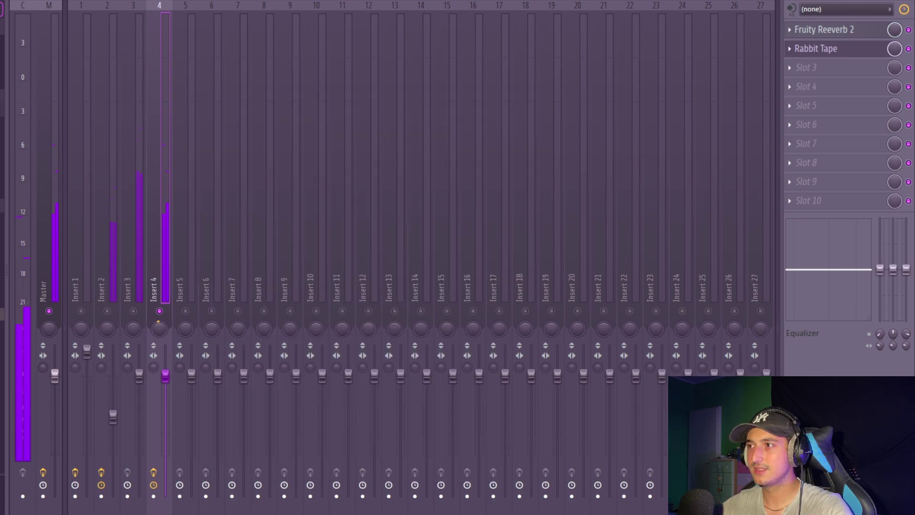
pyautogui.click(141, 309)
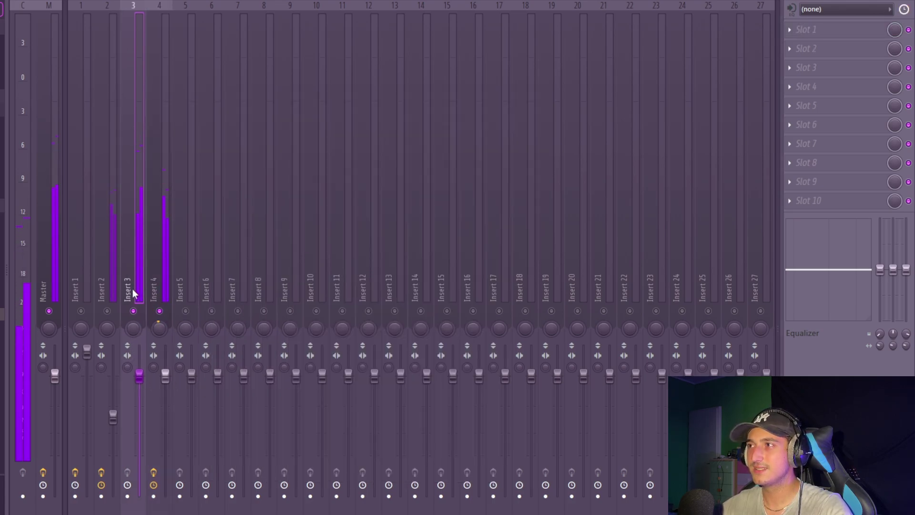
pyautogui.click(156, 286)
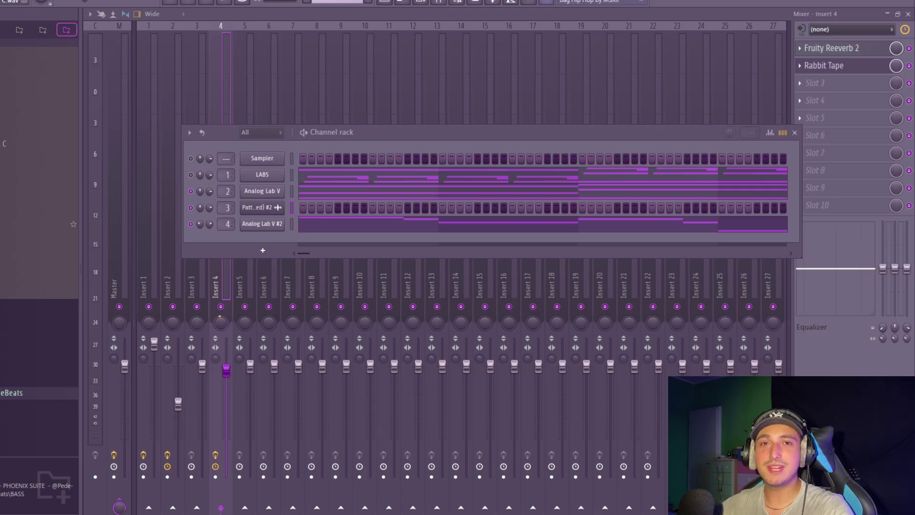
# Load the SPACE 2 bass one-shot from the PHOENIX ONE-SHOTS BASS folder onto a new channel
pyautogui.scroll(3, 0, 223)
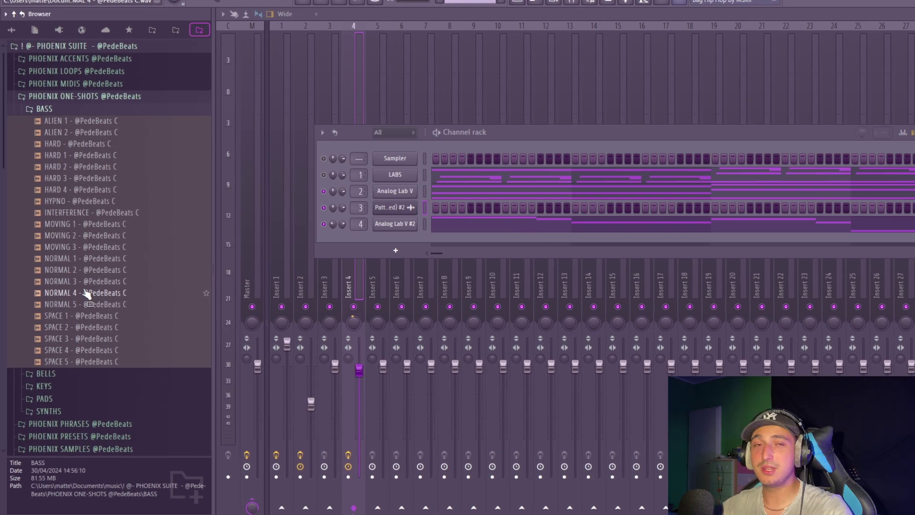
pyautogui.click(81, 331)
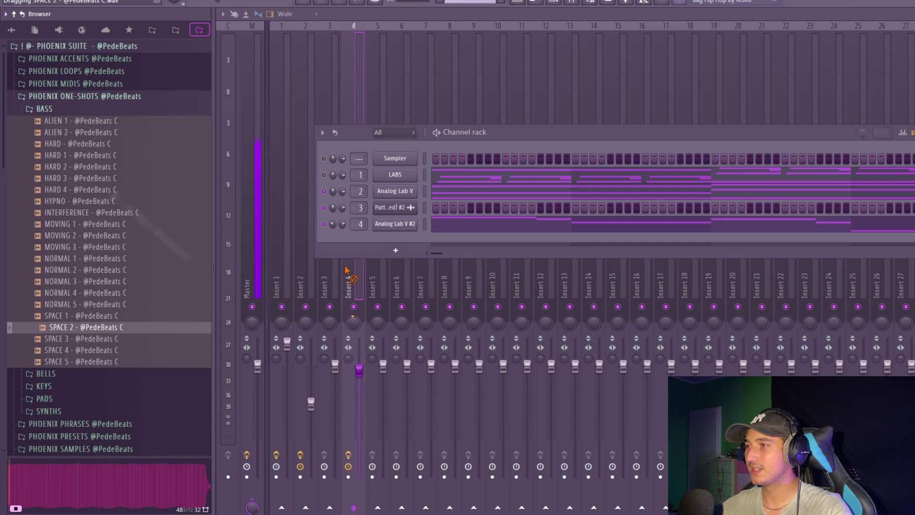
pyautogui.moveTo(346, 271); pyautogui.dragTo(361, 245)
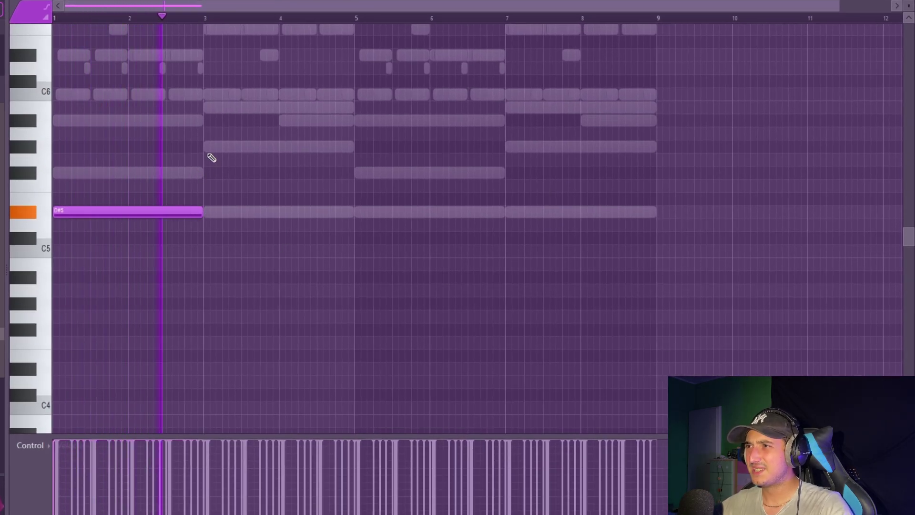
# Write the bass line with D#4 from bar 1, a short F4 at the end of bar 2, and G#4 across bars 3–4
pyautogui.click(211, 146)
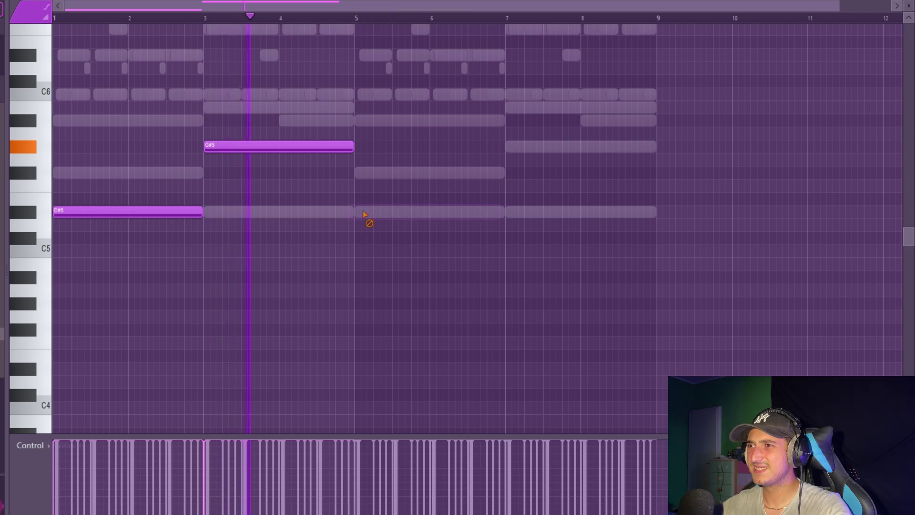
pyautogui.scroll(2, 270, 251)
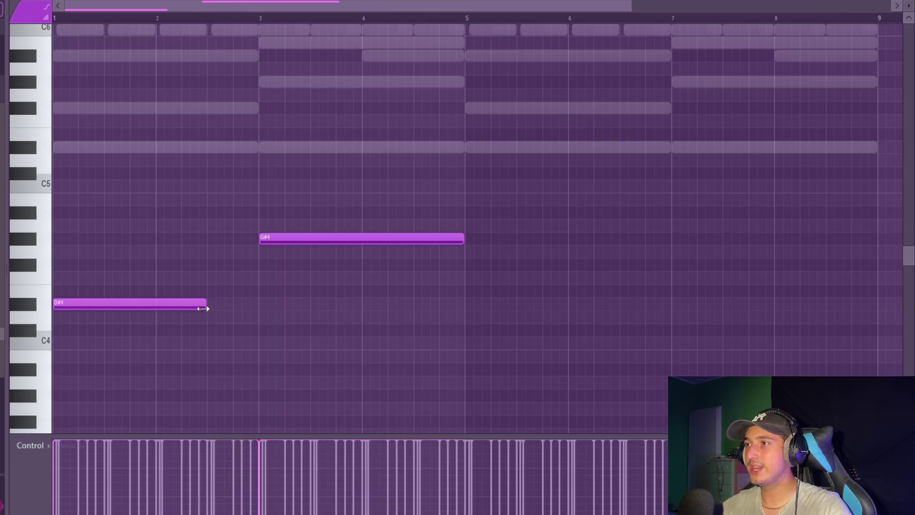
pyautogui.click(212, 279)
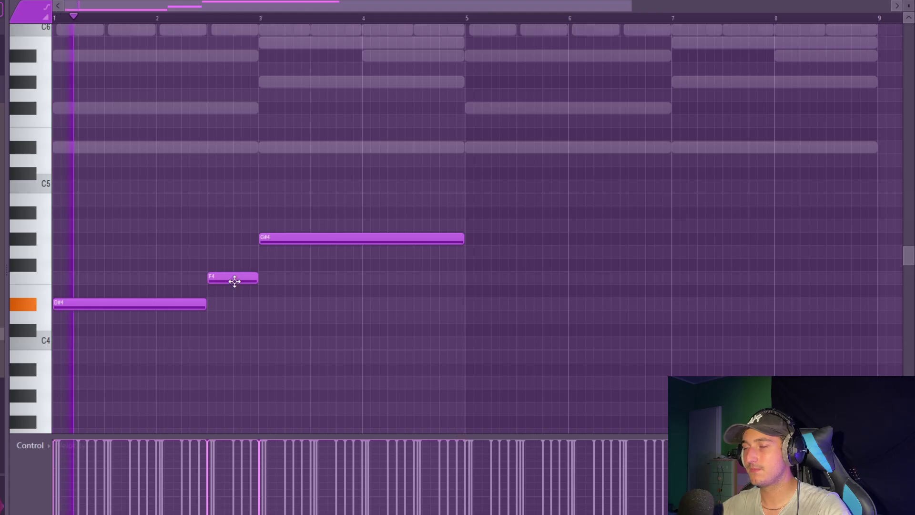
pyautogui.moveTo(232, 279)
pyautogui.mouseDown()
pyautogui.moveTo(237, 268)
pyautogui.moveTo(237, 284)
pyautogui.mouseUp()
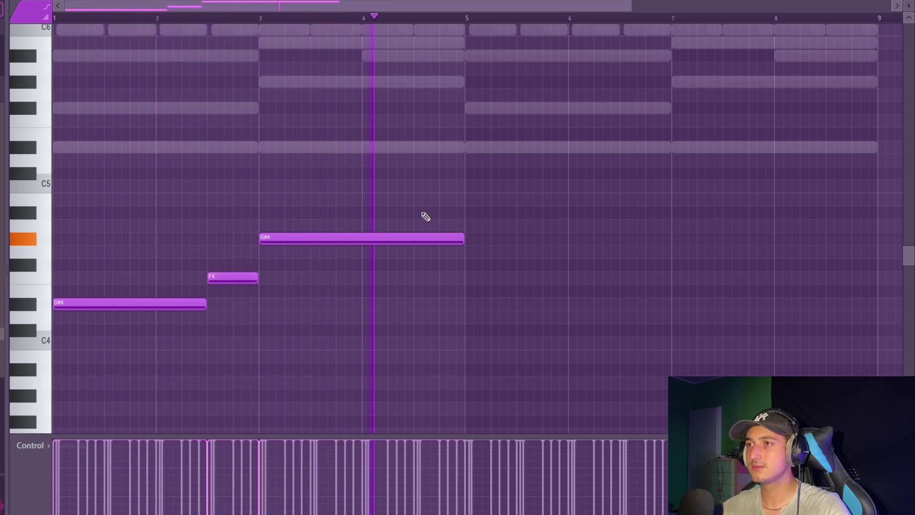
# Duplicate the four-bar bass line into bars 5–8
pyautogui.hotkey('ctrl', 'b')
pyautogui.scroll(-2, 545, 341)
pyautogui.hotkey('ctrl', 'd')
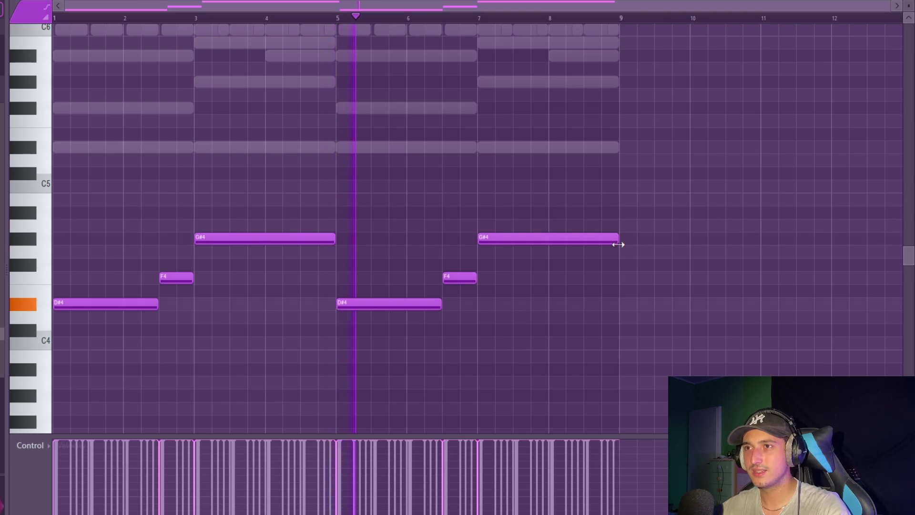
# Shorten the final G#4 bass note to the middle of bar 8 and add an A#4 filling the rest of the bar
pyautogui.moveTo(616, 243); pyautogui.dragTo(582, 253)
pyautogui.scroll(2, 582, 253)
pyautogui.click(580, 213)
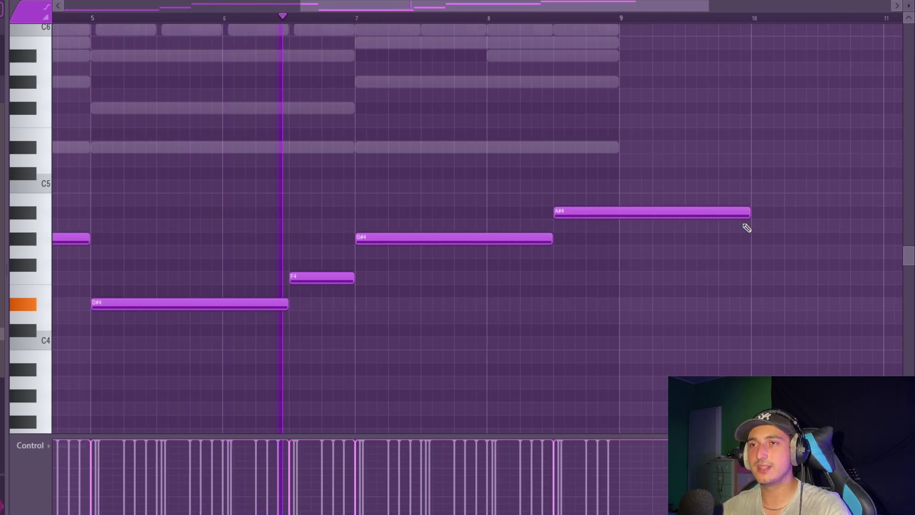
pyautogui.moveTo(752, 211); pyautogui.dragTo(619, 230)
pyautogui.scroll(2, 554, 229)
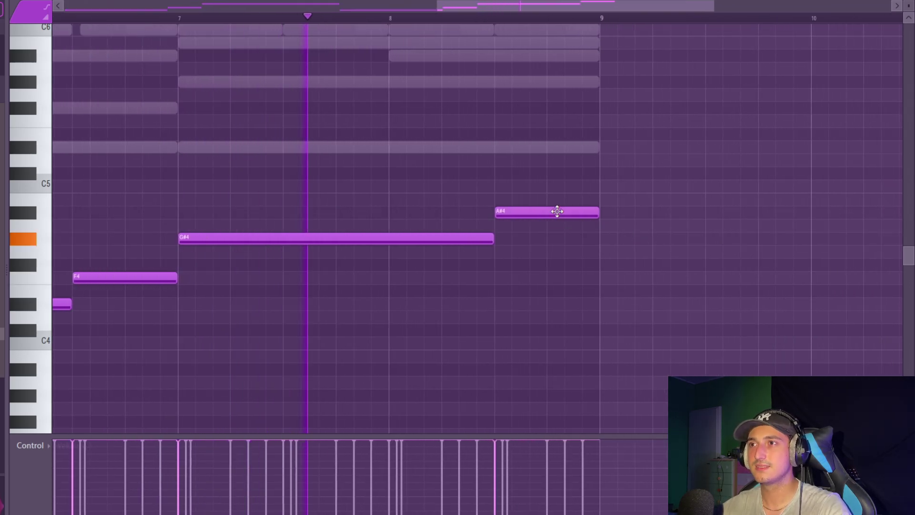
# Raise the last bass note to B4 and double the whole bass line one octave higher
pyautogui.moveTo(557, 211); pyautogui.dragTo(558, 198)
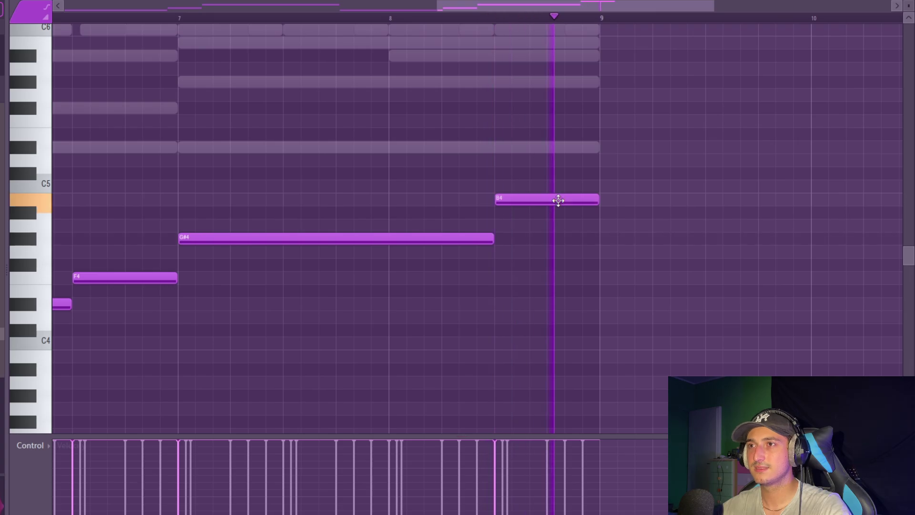
pyautogui.scroll(-3, 558, 198)
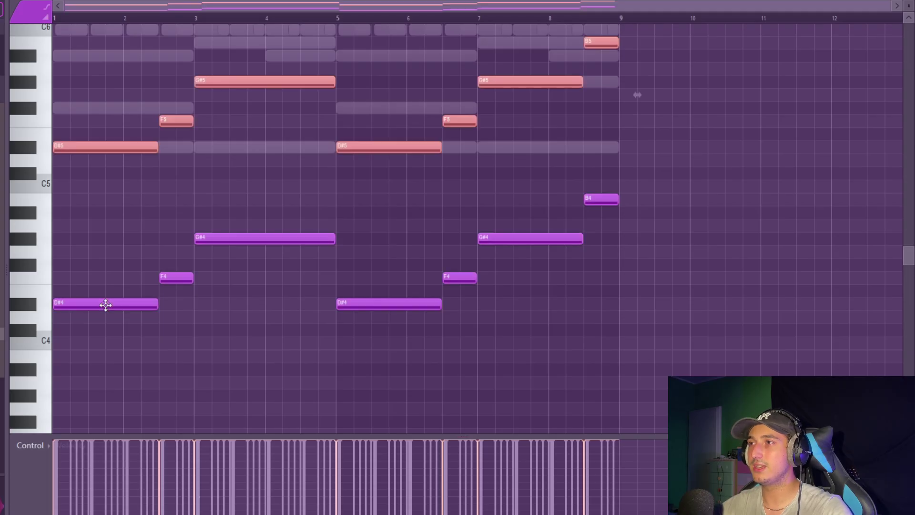
pyautogui.scroll(3, 302, 237)
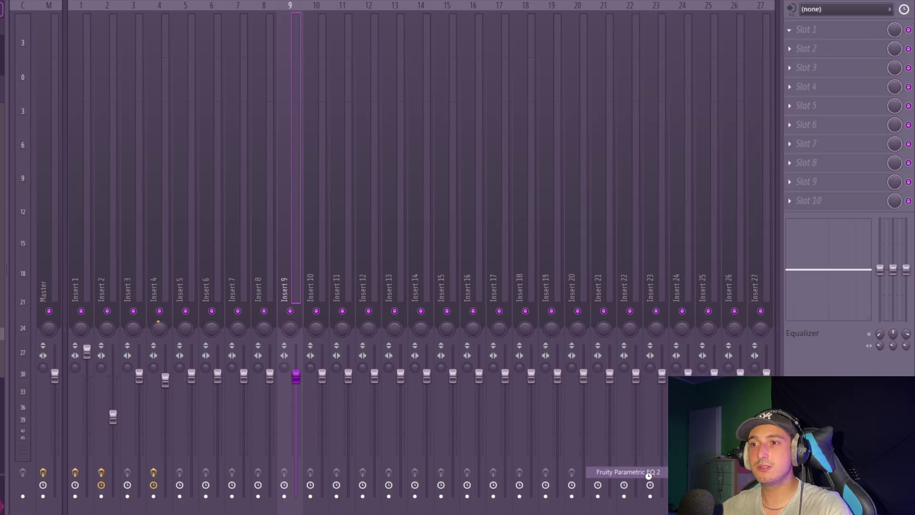
# Add Fruity Parametric EQ 2 to Insert 9, adjust its low band and lower the insert's fader
pyautogui.moveTo(648, 476); pyautogui.dragTo(648, 476)
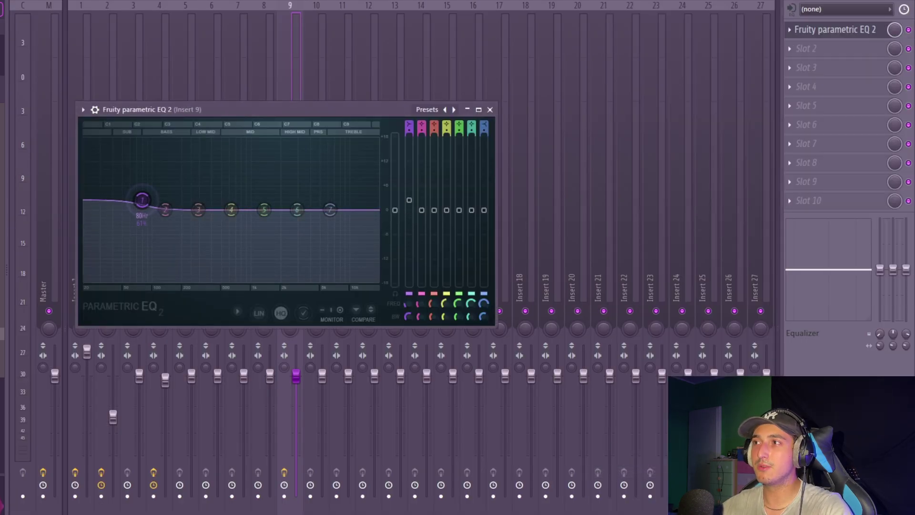
pyautogui.press('space')
pyautogui.moveTo(133, 217); pyautogui.dragTo(161, 245)
pyautogui.moveTo(295, 375); pyautogui.dragTo(296, 392)
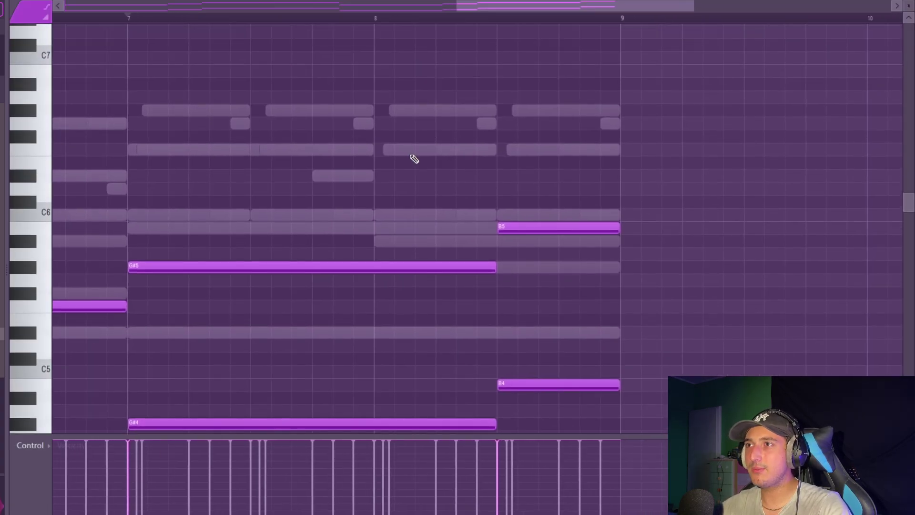
# Add short slide notes to the bass in bar 8: G#6 at the bar's start and B6 at its fourth beat
pyautogui.click(435, 153)
pyautogui.doubleClick(480, 163)
pyautogui.press('Escape')
pyautogui.hotkey('ctrl', 'z')
pyautogui.hotkey('ctrl', 'z')
pyautogui.press('space')
pyautogui.click(548, 94)
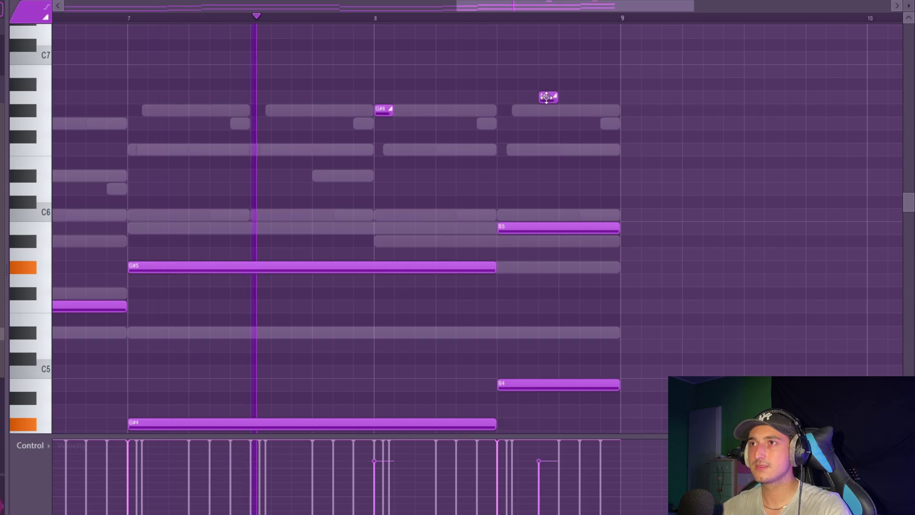
pyautogui.moveTo(548, 94); pyautogui.dragTo(563, 80)
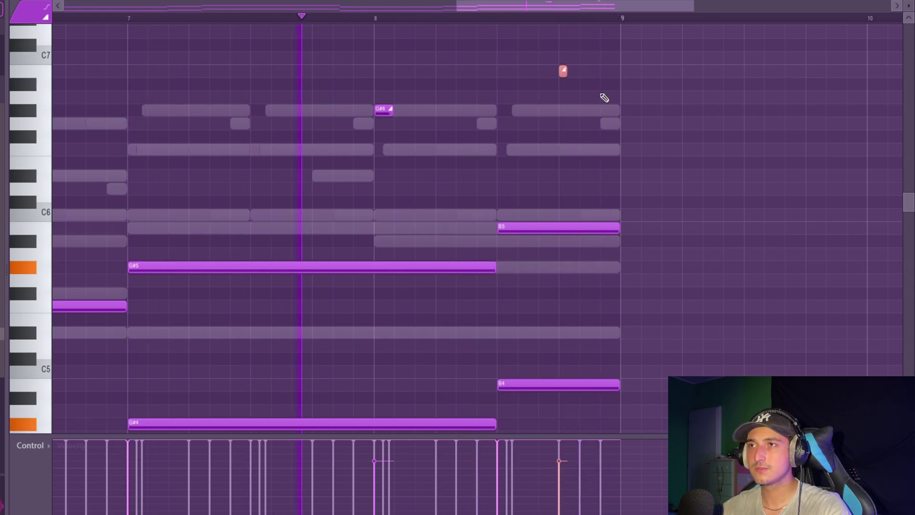
pyautogui.scroll(-6, 624, 109)
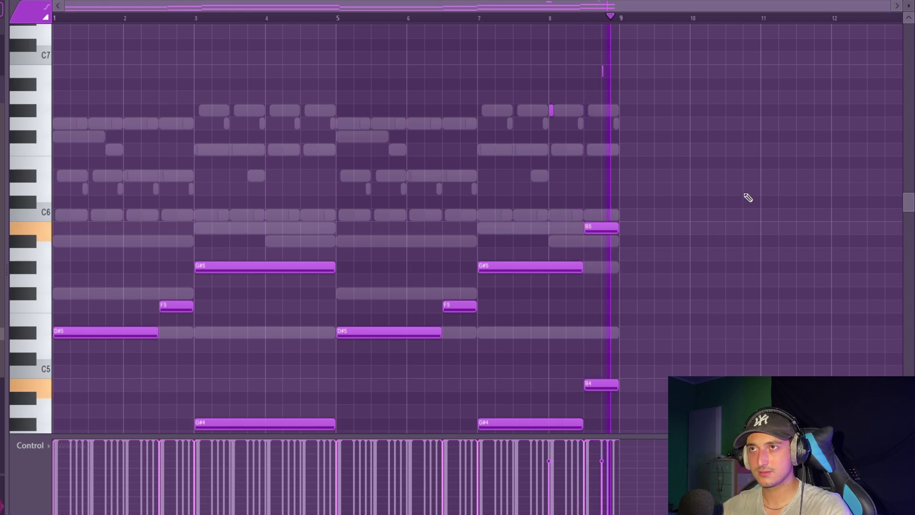
pyautogui.scroll(-4, 743, 267)
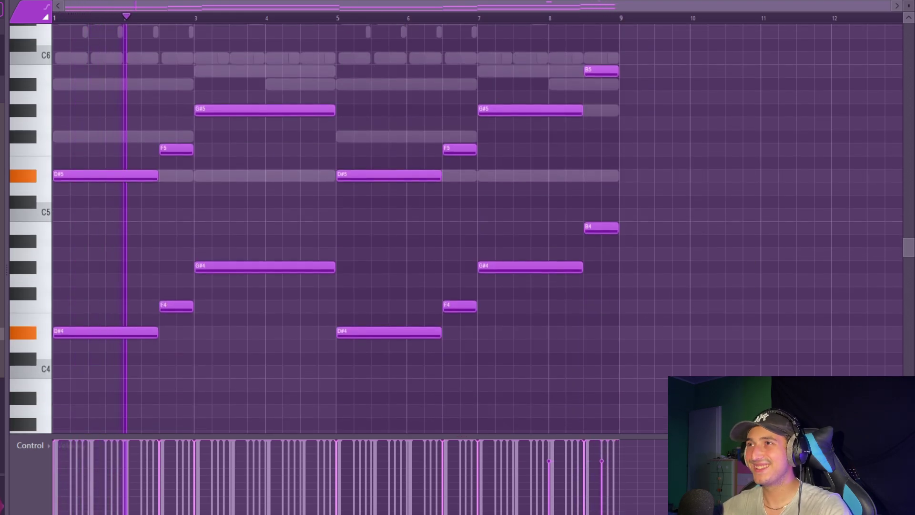
# Choose a choir patch from the preset list of the Originals Epic Choir instrument
pyautogui.press('F5')
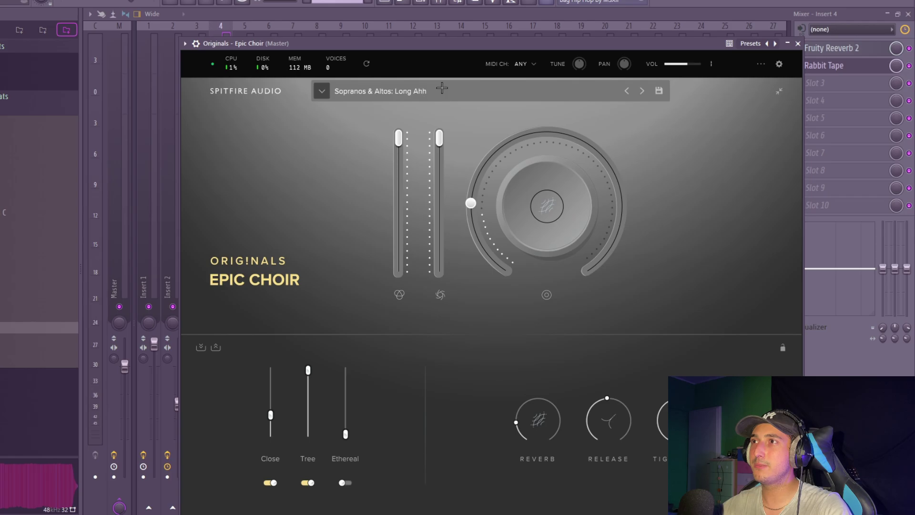
pyautogui.click(442, 88)
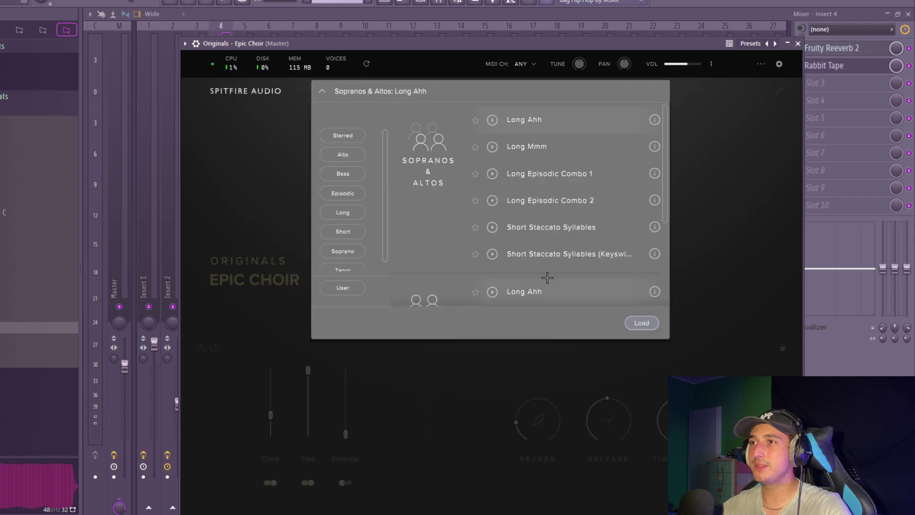
pyautogui.scroll(-2, 547, 273)
pyautogui.scroll(1, 547, 190)
pyautogui.click(547, 144)
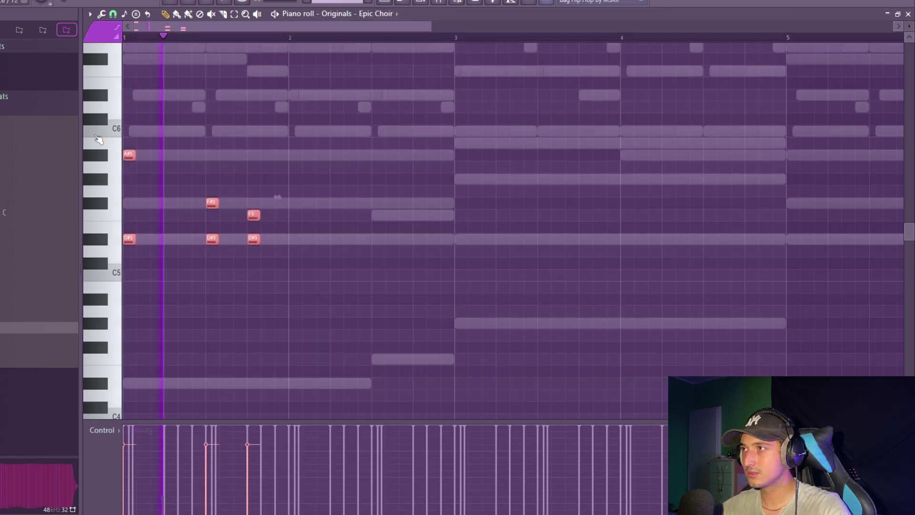
# Duplicate the one-bar choir stabs into bar 2 and try a copy of both bars in bars 3–4, transposed up five semitones
pyautogui.hotkey('ctrl', 'v')
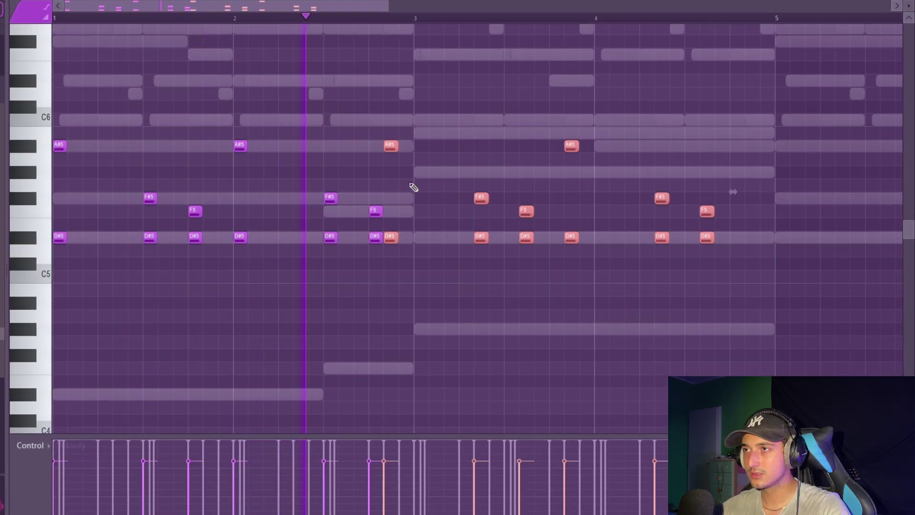
pyautogui.moveTo(413, 184); pyautogui.dragTo(419, 147)
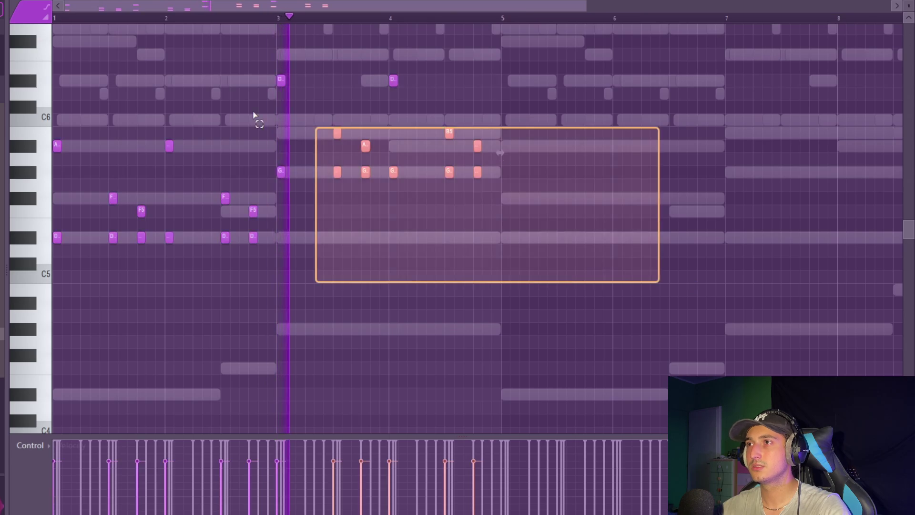
pyautogui.moveTo(252, 114); pyautogui.dragTo(54, 35)
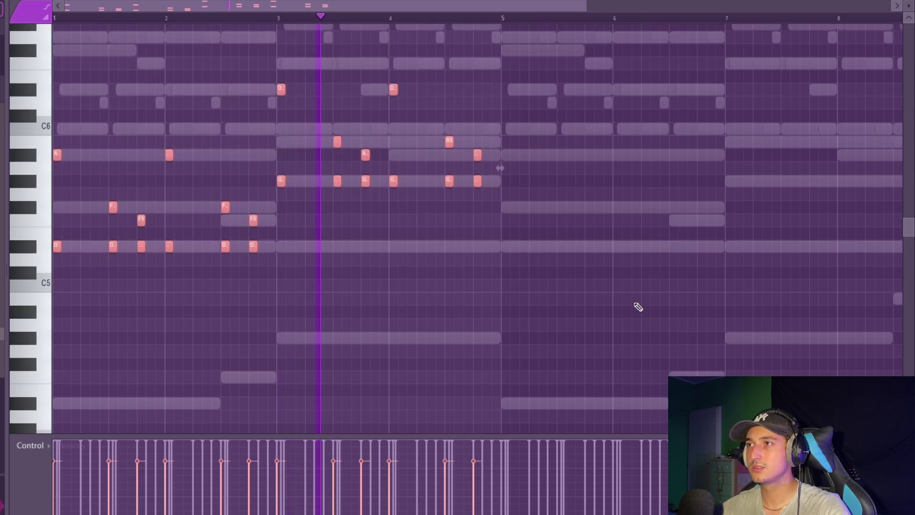
pyautogui.moveTo(574, 332); pyautogui.dragTo(54, 39)
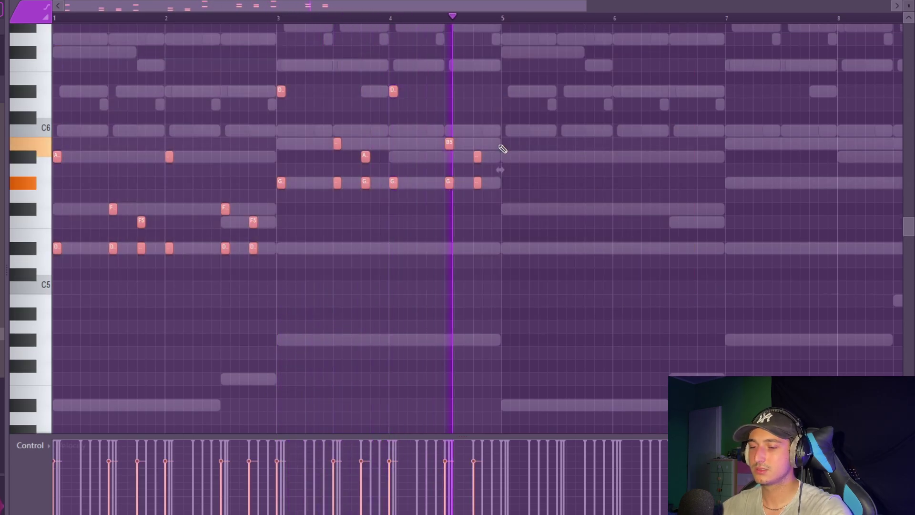
pyautogui.moveTo(527, 239); pyautogui.dragTo(261, 36)
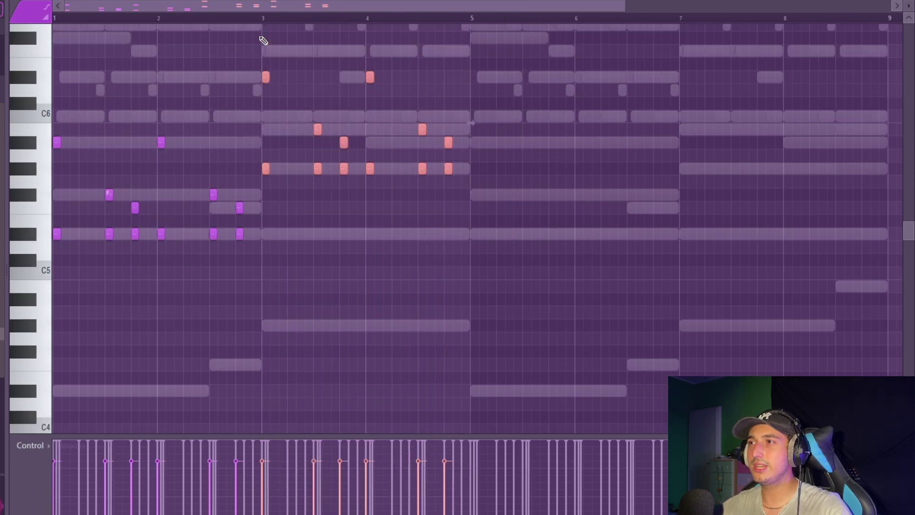
pyautogui.scroll(1, 321, 135)
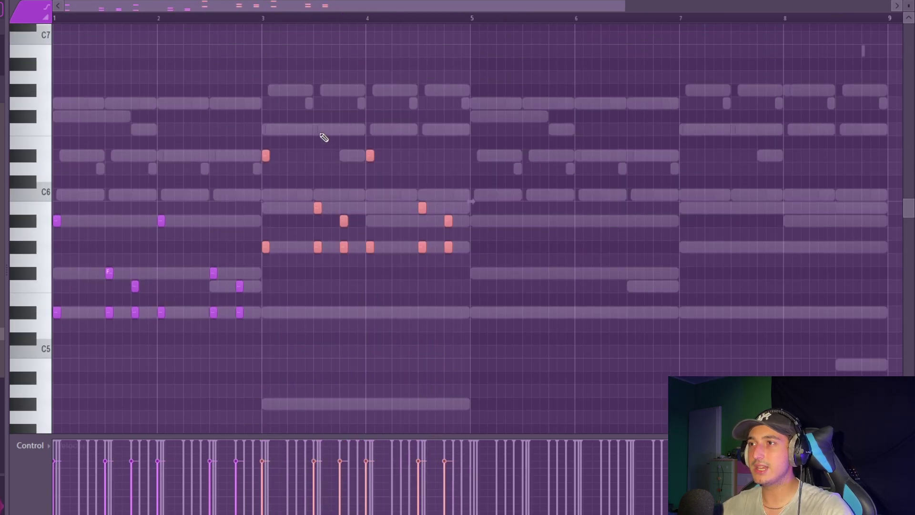
# Delete the transposed choir stabs in bars 3–4 and the F#5 and D#5 stab in bar 1
pyautogui.press('Delete')
pyautogui.scroll(2, 239, 210)
pyautogui.scroll(2, 52, 239)
pyautogui.rightClick(155, 219)
pyautogui.rightClick(154, 257)
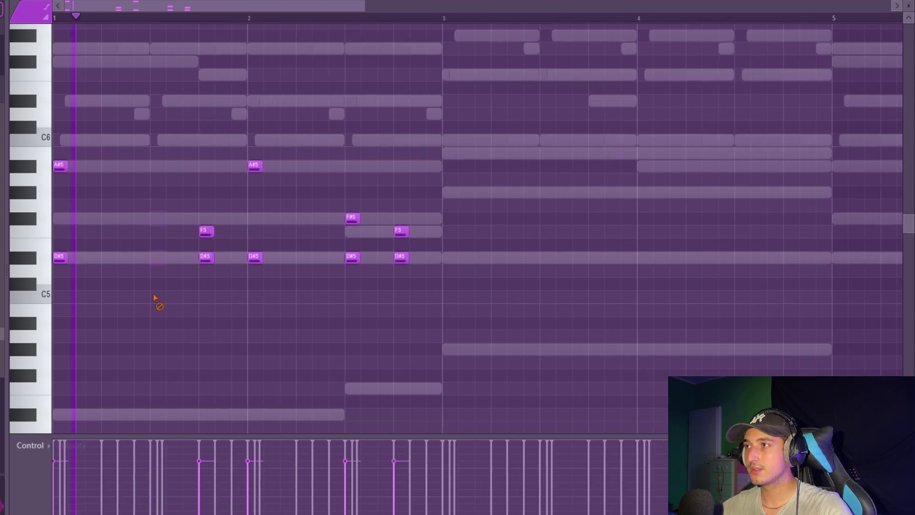
# Repeat the two-bar choir stab pattern at the same pitch to fill bars 3–8
pyautogui.moveTo(574, 326); pyautogui.dragTo(53, 122)
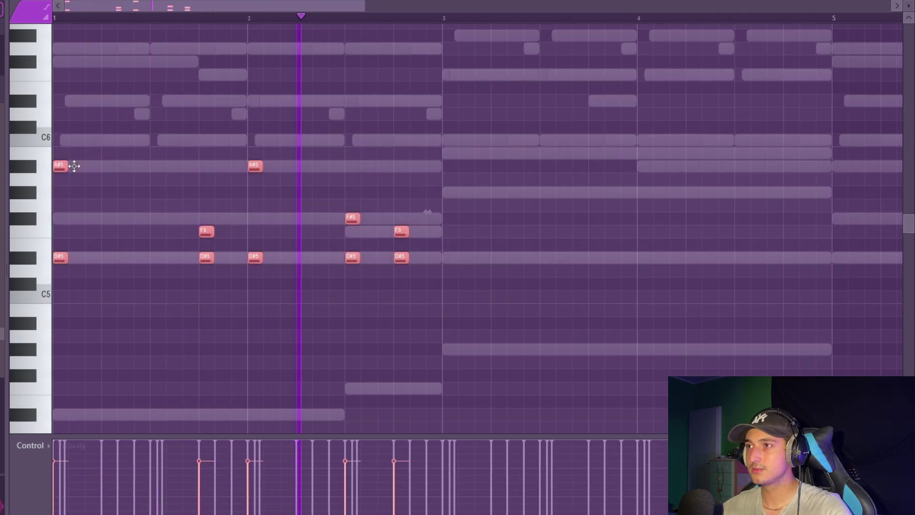
pyautogui.moveTo(74, 166); pyautogui.dragTo(456, 159)
pyautogui.scroll(-2, 477, 227)
pyautogui.moveTo(610, 317)
pyautogui.mouseDown()
pyautogui.moveTo(95, 153)
pyautogui.moveTo(55, 162)
pyautogui.moveTo(551, 159)
pyautogui.moveTo(453, 159)
pyautogui.moveTo(490, 180)
pyautogui.mouseUp()
pyautogui.scroll(-2, 490, 180)
pyautogui.moveTo(771, 315)
pyautogui.mouseDown()
pyautogui.moveTo(227, 108)
pyautogui.moveTo(50, 119)
pyautogui.mouseUp()
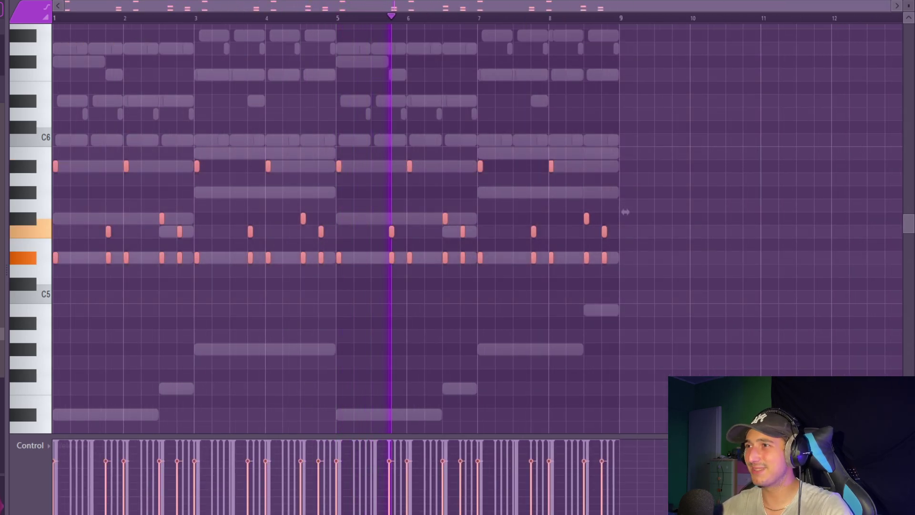
# Route the choir to mixer Insert 5 and pan that insert to the right
pyautogui.press('F9')
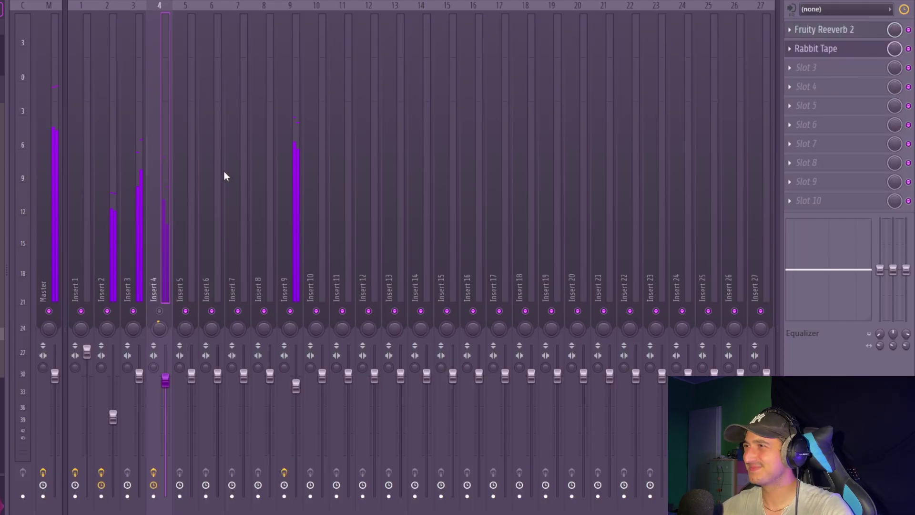
pyautogui.press('F6')
pyautogui.click(186, 334)
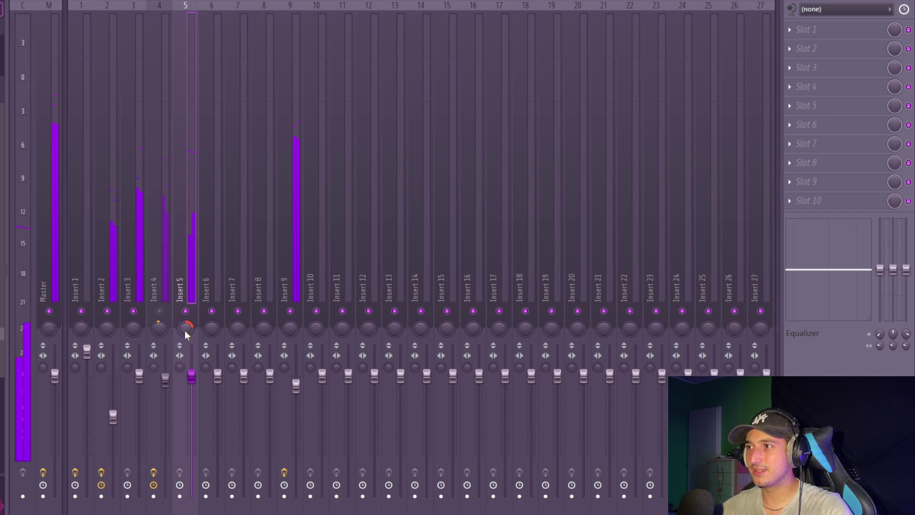
# Equalize Insert 5 with Fruity Parametric EQ 2 starting from the 3 bands preset, and raise the insert's fader
pyautogui.click(819, 31)
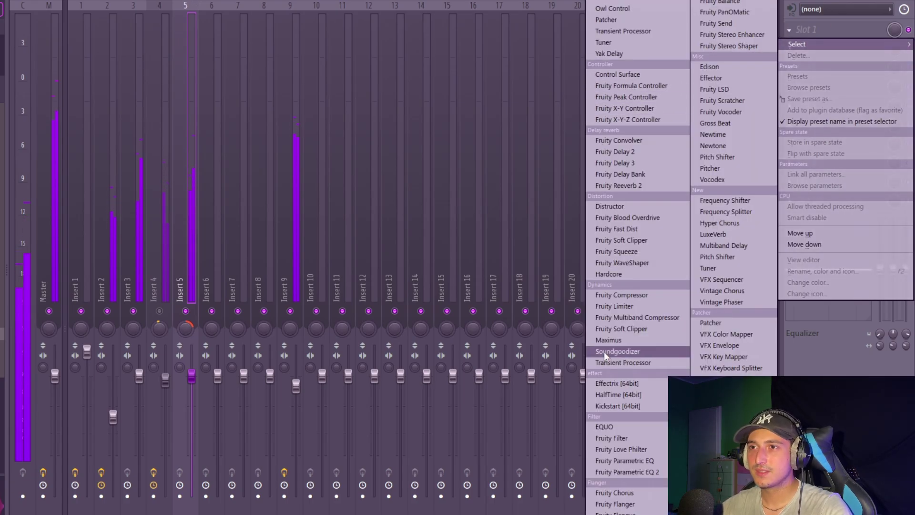
pyautogui.click(626, 472)
pyautogui.click(422, 96)
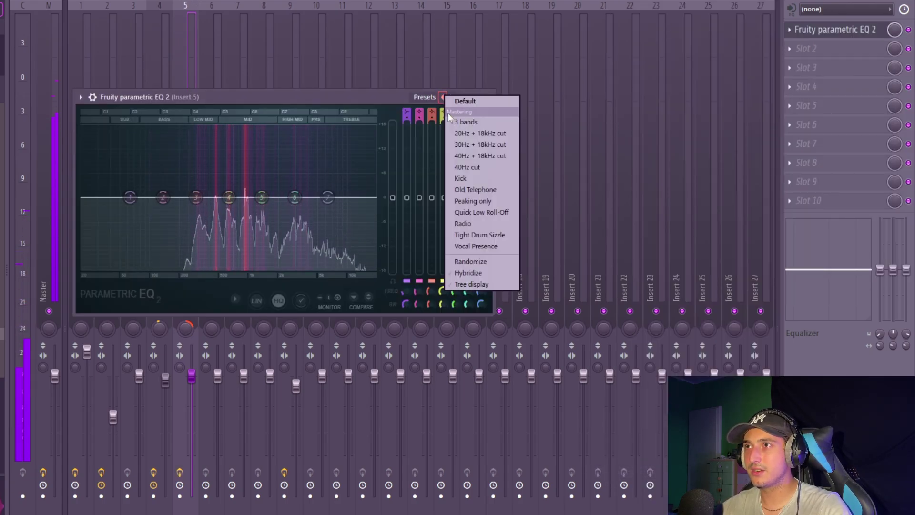
pyautogui.click(477, 120)
pyautogui.moveTo(186, 197)
pyautogui.mouseDown()
pyautogui.moveTo(240, 197)
pyautogui.moveTo(199, 197)
pyautogui.mouseUp()
pyautogui.moveTo(191, 377); pyautogui.dragTo(191, 364)
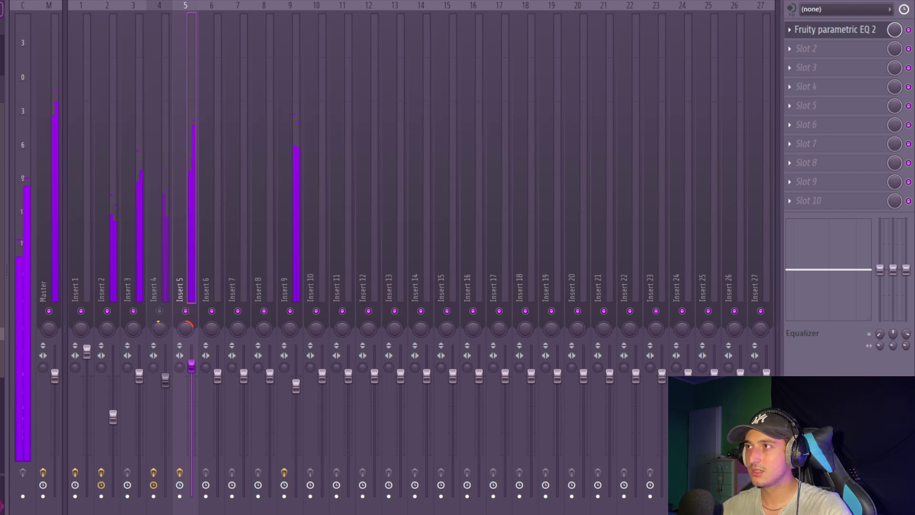
pyautogui.click(834, 74)
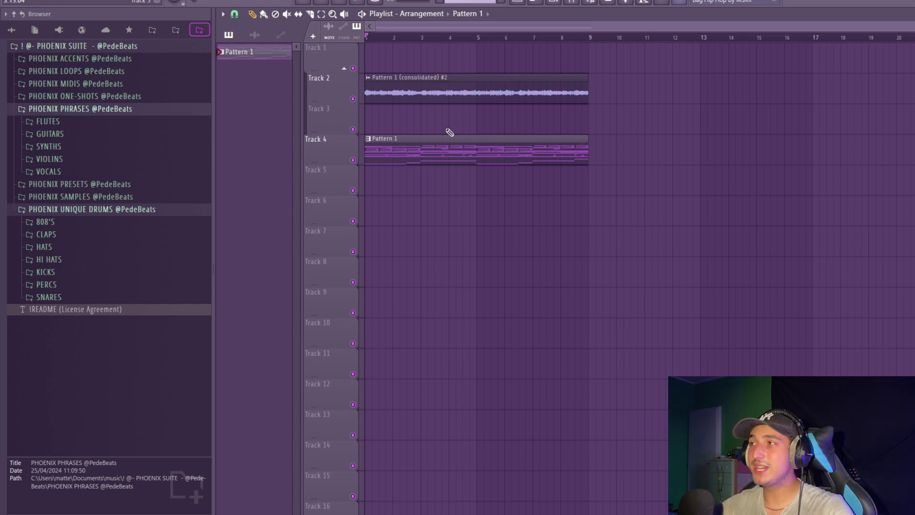
# Place the EASTERN VIBES vocal from the PHOENIX PHRASES VOCALS folder on Track 5 at bar 1 and check its channel settings
pyautogui.click(75, 168)
pyautogui.scroll(-8, 86, 181)
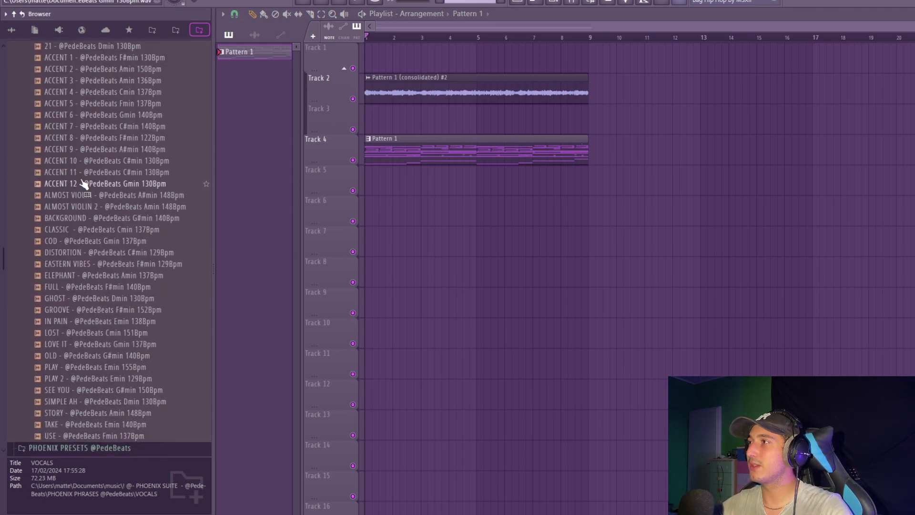
pyautogui.click(85, 197)
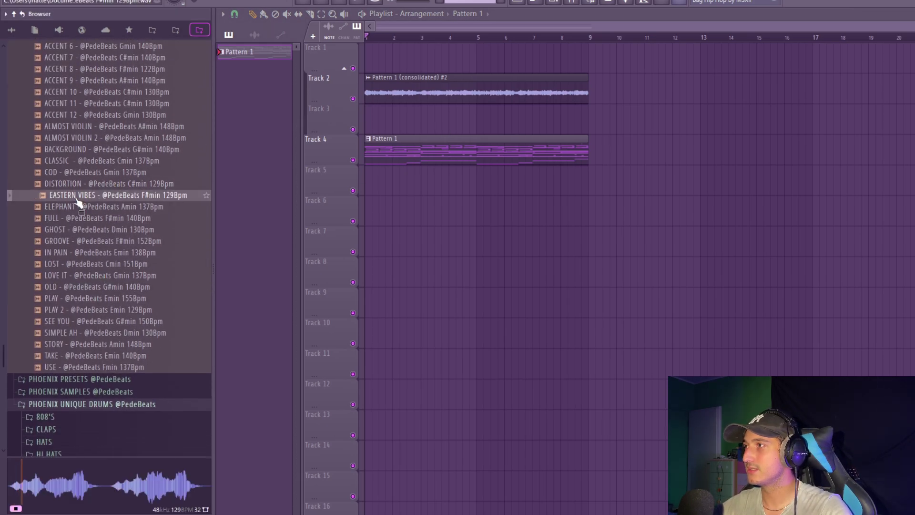
pyautogui.moveTo(73, 203); pyautogui.dragTo(355, 190)
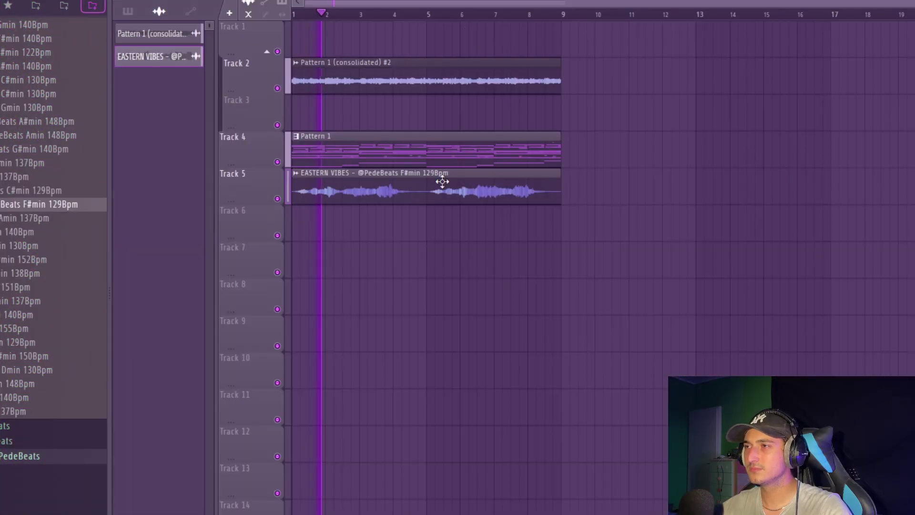
pyautogui.doubleClick(439, 179)
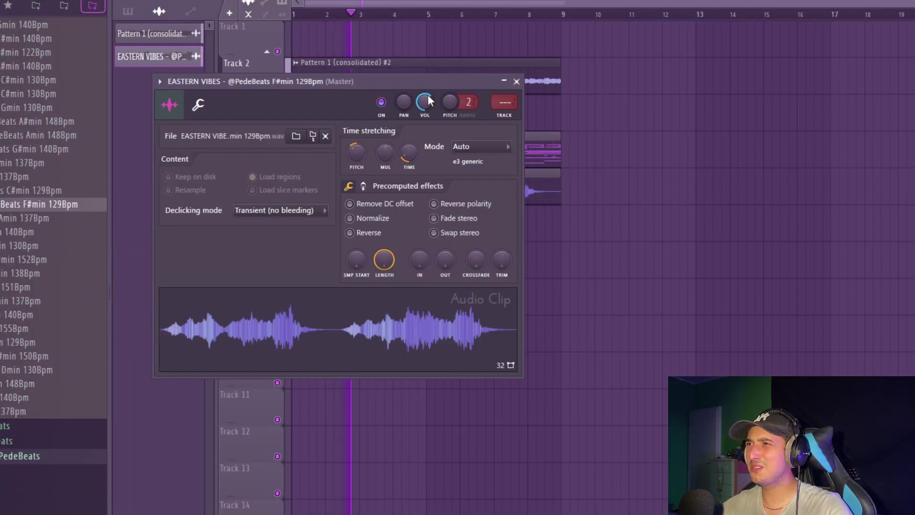
pyautogui.click(516, 81)
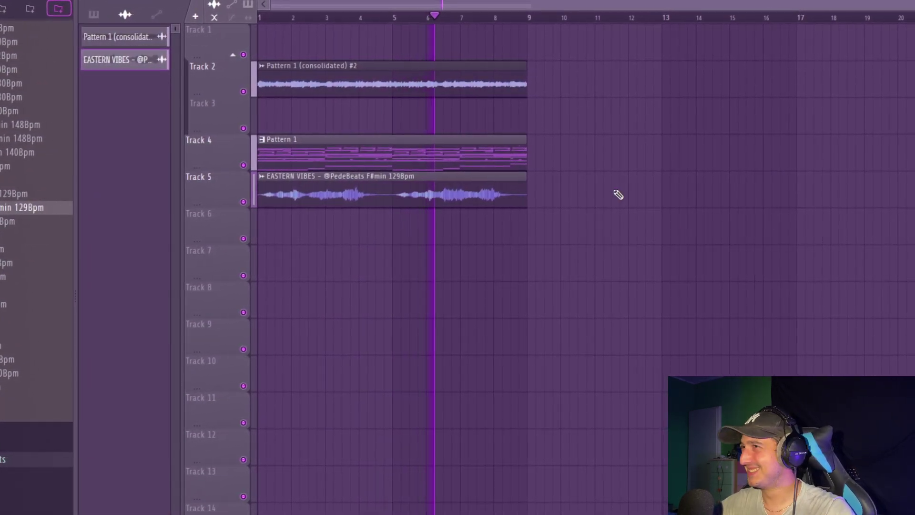
pyautogui.hotkey('ctrl', 'a')
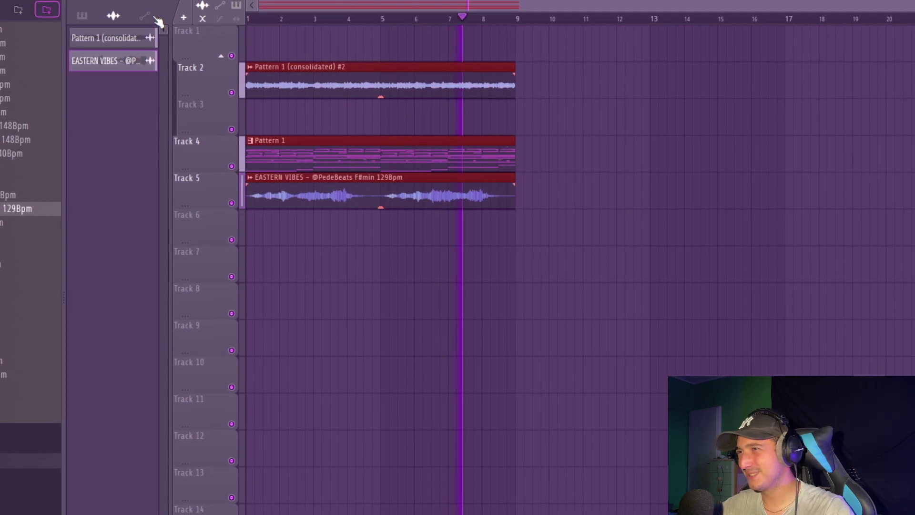
pyautogui.hotkey('ctrl', 'b')
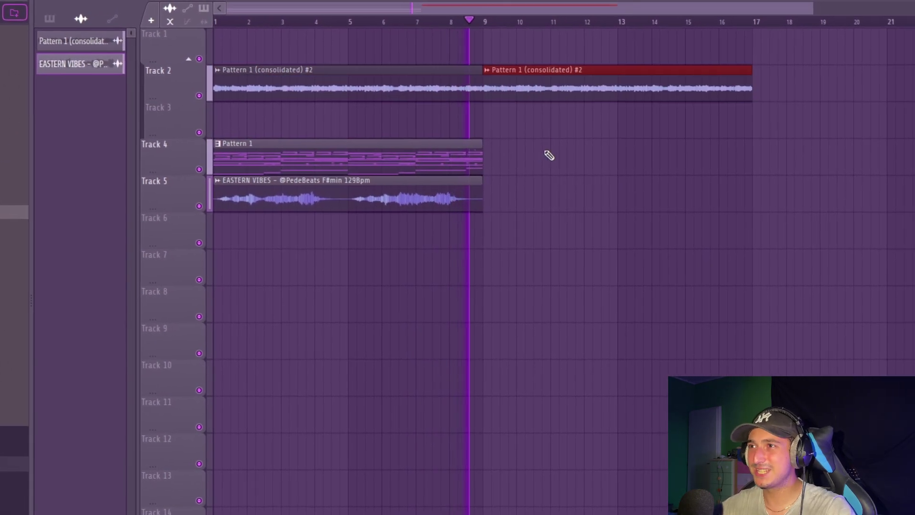
pyautogui.hotkey('ctrl', 'z')
pyautogui.hotkey('ctrl', 'z')
pyautogui.hotkey('ctrl', 'z')
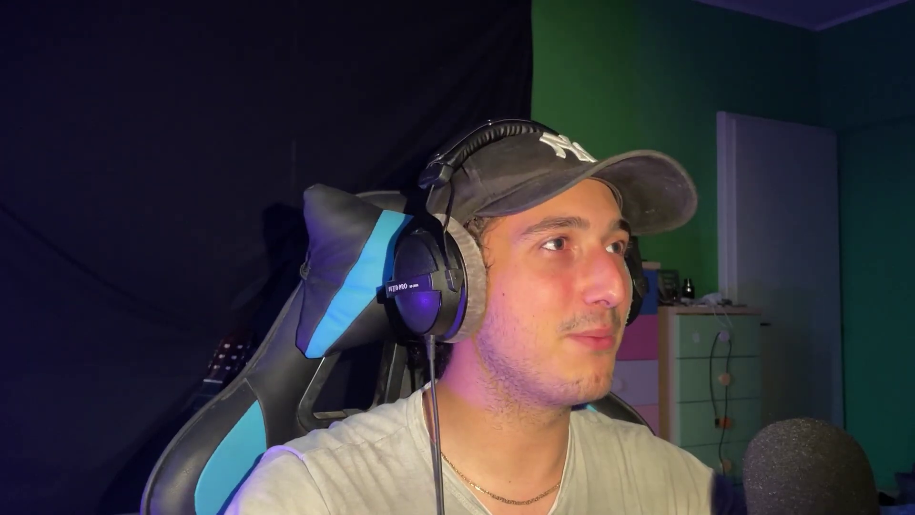
# Select the melody, choir and vocal clips of the first eight bars and duplicate them twice to fill bars 9–24
pyautogui.moveTo(112, 174)
pyautogui.mouseDown()
pyautogui.moveTo(167, 208)
pyautogui.moveTo(103, 187)
pyautogui.mouseUp()
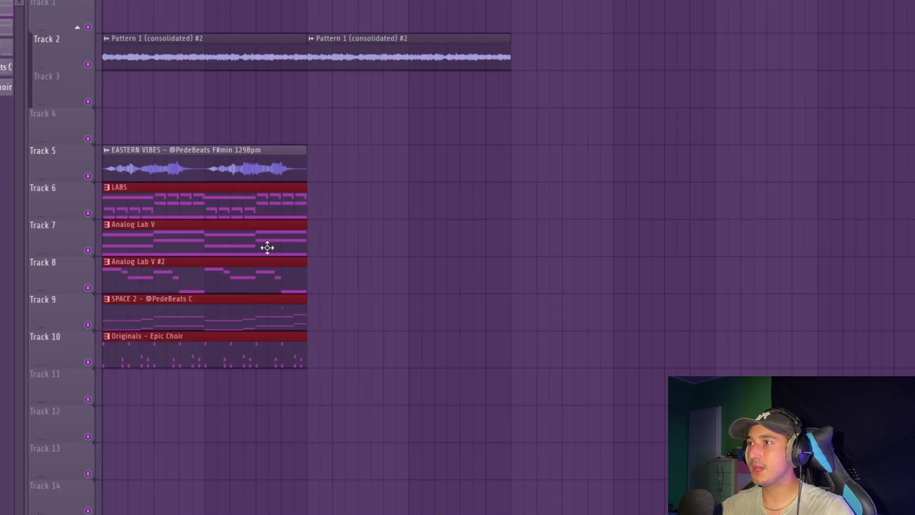
pyautogui.hotkey('ctrl', 'b')
pyautogui.hotkey('ctrl', 'b')
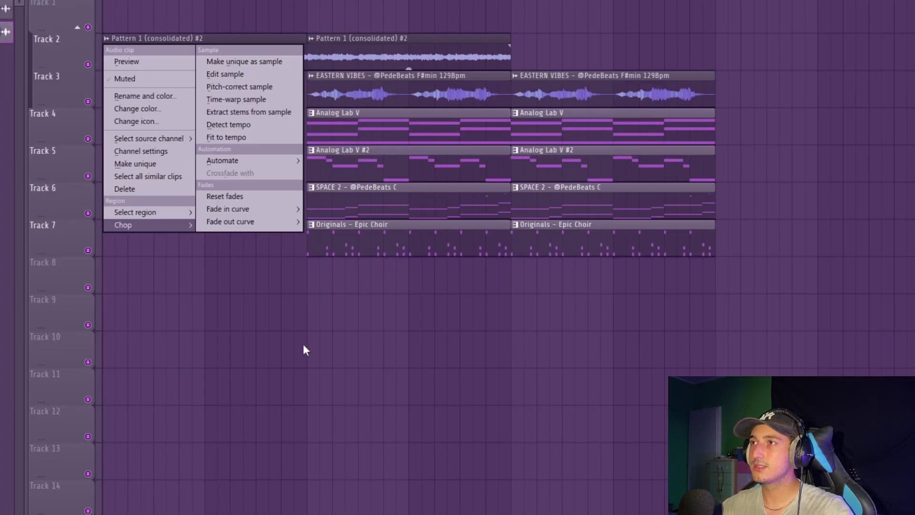
# Remove the Analog Lab V #2 and Epic Choir clips from bars 1–8
pyautogui.click(159, 25)
pyautogui.moveTo(345, 143); pyautogui.dragTo(76, 114)
pyautogui.moveTo(344, 188); pyautogui.dragTo(76, 188)
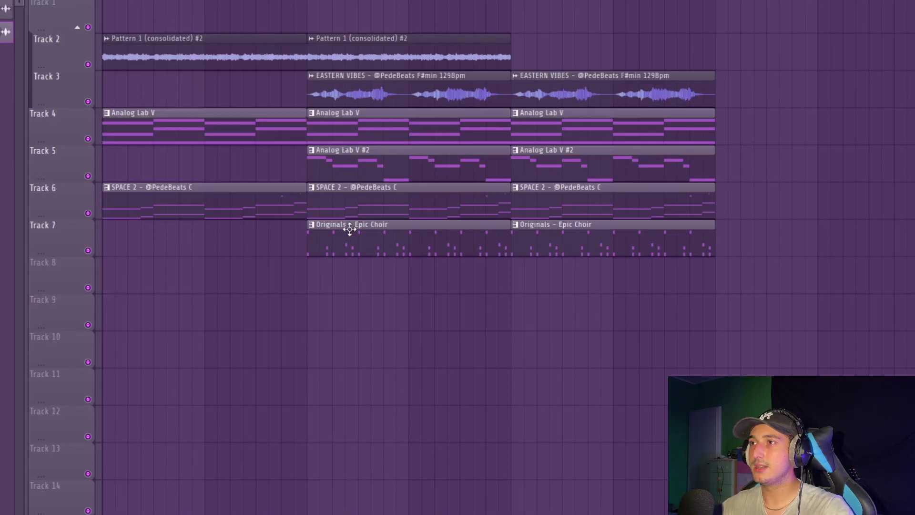
pyautogui.moveTo(347, 231); pyautogui.dragTo(76, 224)
pyautogui.rightClick(109, 234)
pyautogui.scroll(3, 147, 149)
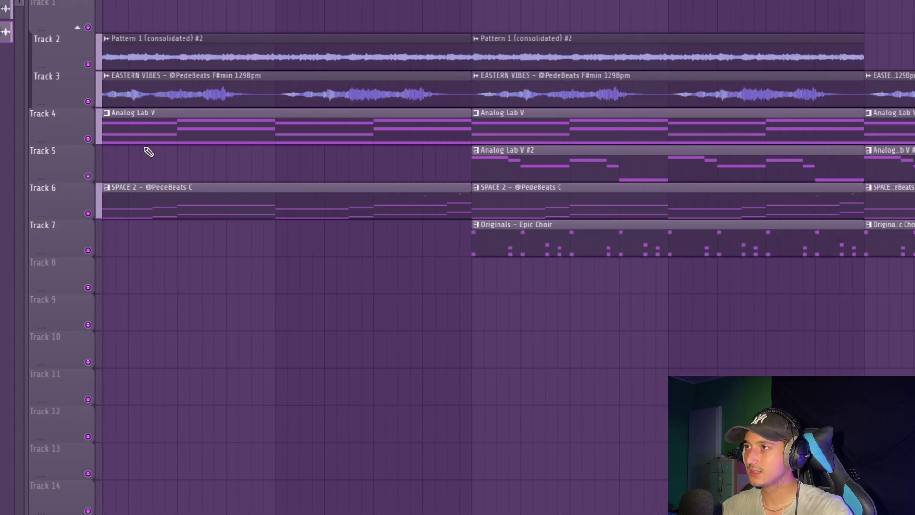
# Remove the Epic Choir clip from bars 9–16 and the SPACE 2 clips from bars 9–24
pyautogui.scroll(-4, 302, 247)
pyautogui.scroll(3, 324, 226)
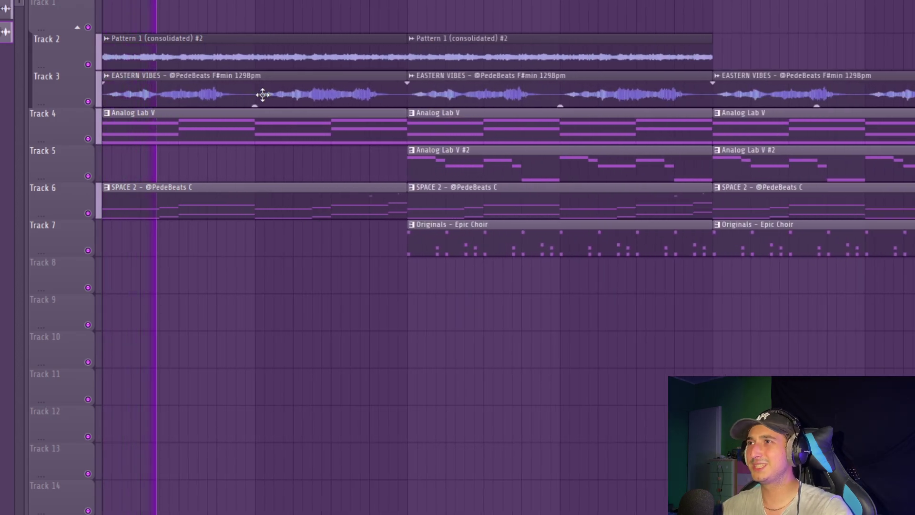
pyautogui.scroll(-2, 400, 255)
pyautogui.rightClick(347, 243)
pyautogui.scroll(-2, 341, 265)
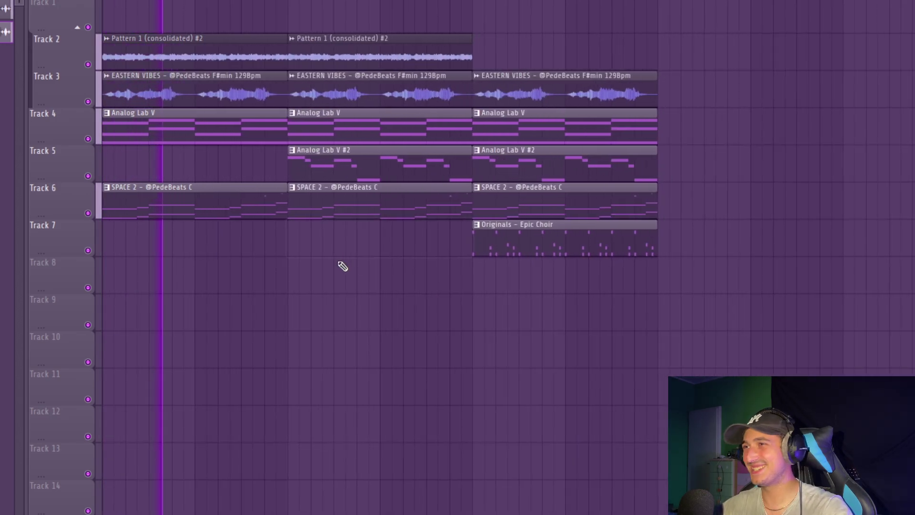
pyautogui.rightClick(343, 200)
pyautogui.rightClick(576, 204)
# Duplicate the clips of bars 9–24 into bars 25–40 and repeat the Track 2 clip to fill the gap at bar 17
pyautogui.moveTo(734, 292); pyautogui.dragTo(322, 29)
pyautogui.hotkey('ctrl', 'b')
pyautogui.click(193, 37)
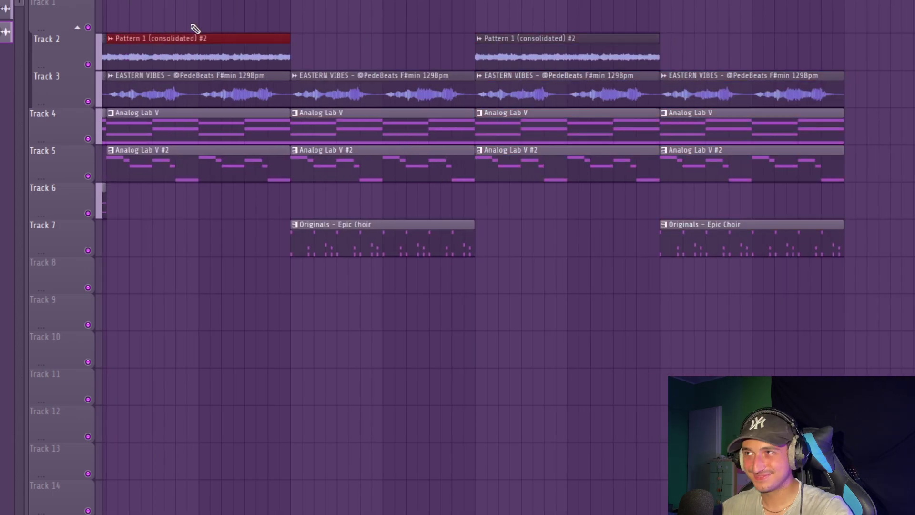
pyautogui.hotkey('ctrl', 'b')
# Remove the Analog Lab V #2 and EASTERN VIBES clips from bars 9–16
pyautogui.scroll(-2, 325, 311)
pyautogui.keyDown('ctrl'); pyautogui.click(325, 310); pyautogui.keyUp('ctrl')
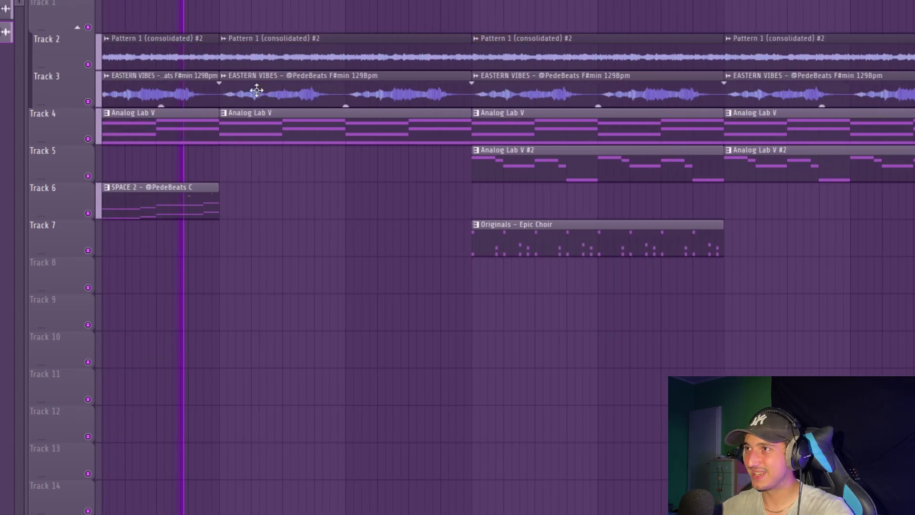
pyautogui.rightClick(255, 87)
pyautogui.scroll(-3, 296, 172)
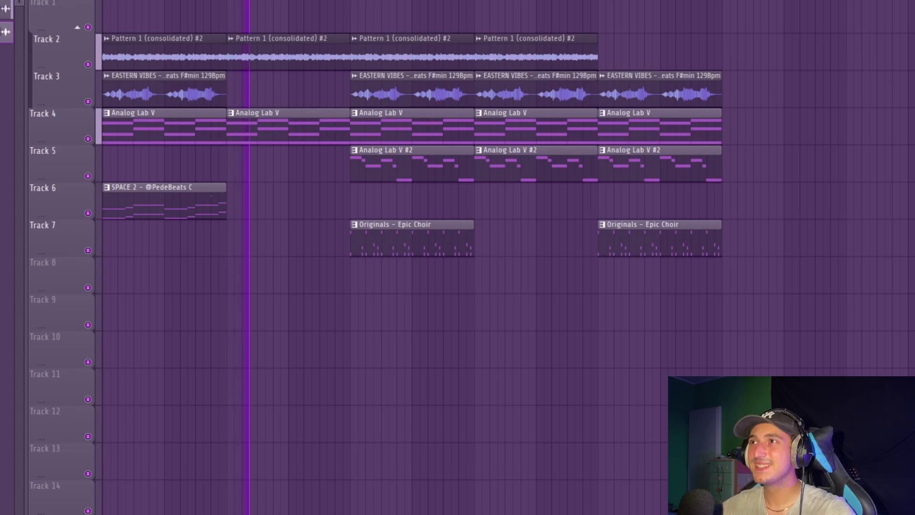
# Replace the Track 2 clip at bar 17 with the Pattern 1 (consolidated) audio clip
pyautogui.scroll(3, 333, 45)
pyautogui.rightClick(332, 45)
pyautogui.click(353, 176)
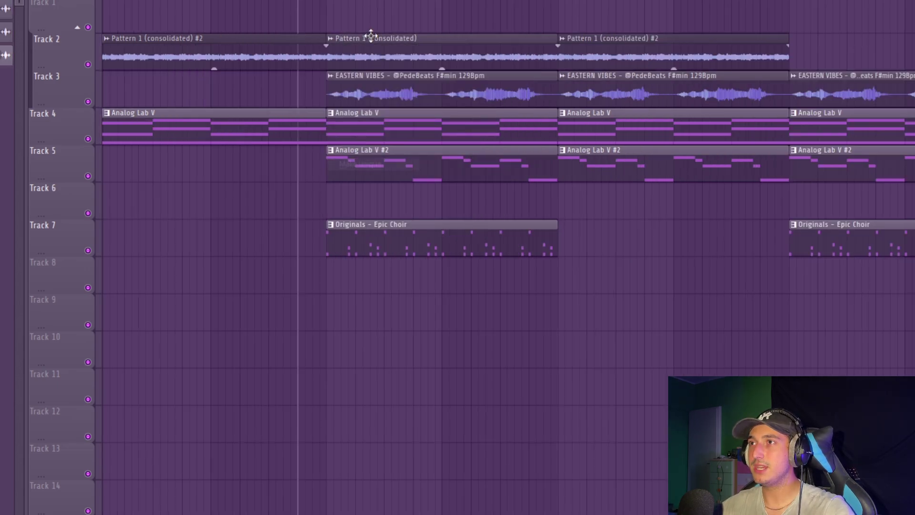
pyautogui.click(369, 37)
# Remove the EASTERN VIBES and Epic Choir clips from bars 17–24
pyautogui.rightClick(536, 98)
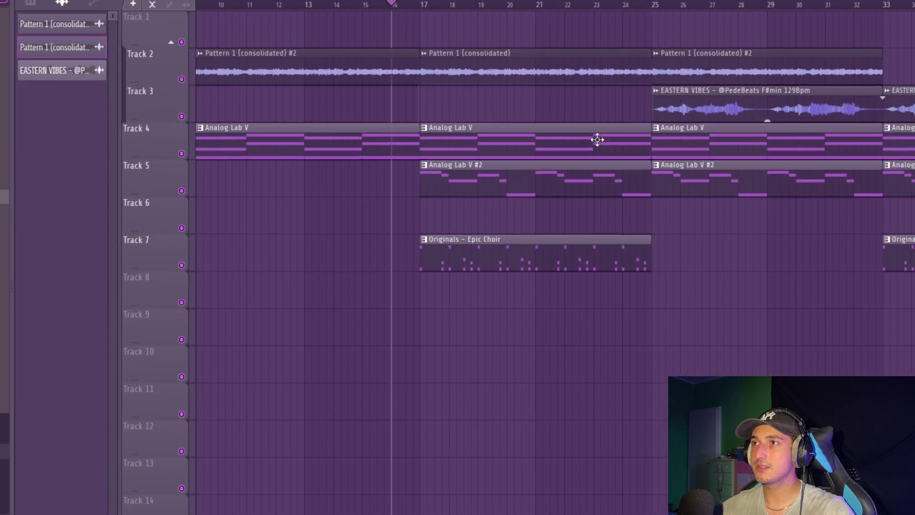
pyautogui.rightClick(473, 259)
pyautogui.scroll(-3, 438, 231)
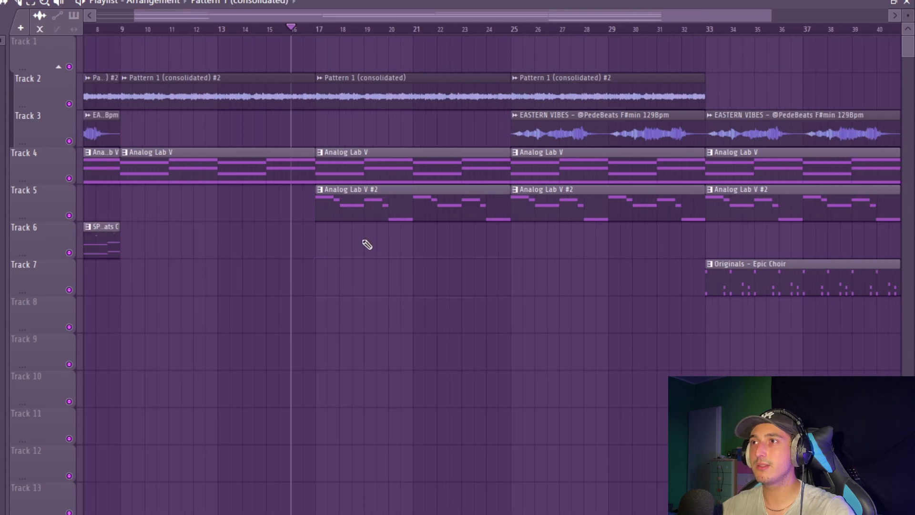
# Clear the EASTERN VIBES and both Analog Lab V clips from bars 25–32 and extend Track 2 with Pattern 1 (consolidated) #2 at bar 33
pyautogui.press('space')
pyautogui.click(540, 265)
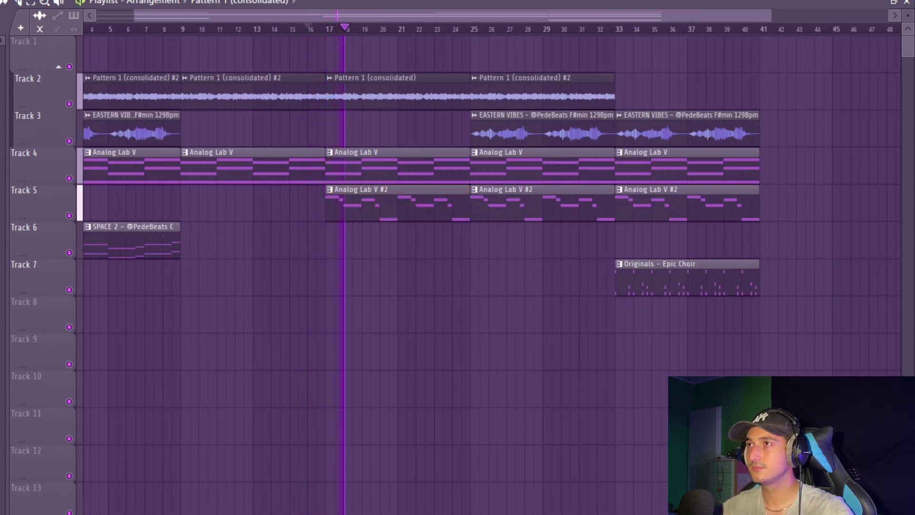
pyautogui.doubleClick(340, 88)
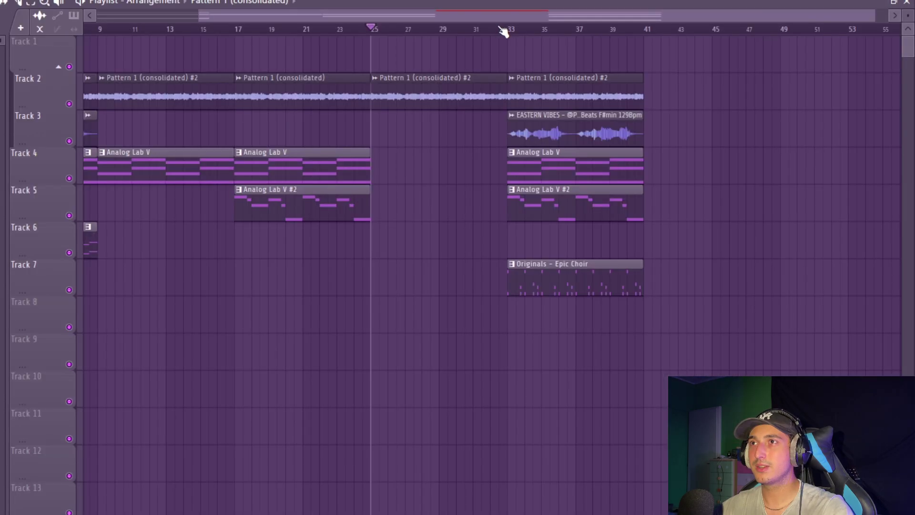
# Play back the transition into the section starting at bar 25, beginning shortly before it
pyautogui.moveTo(505, 29); pyautogui.dragTo(374, 30)
pyautogui.click(370, 31)
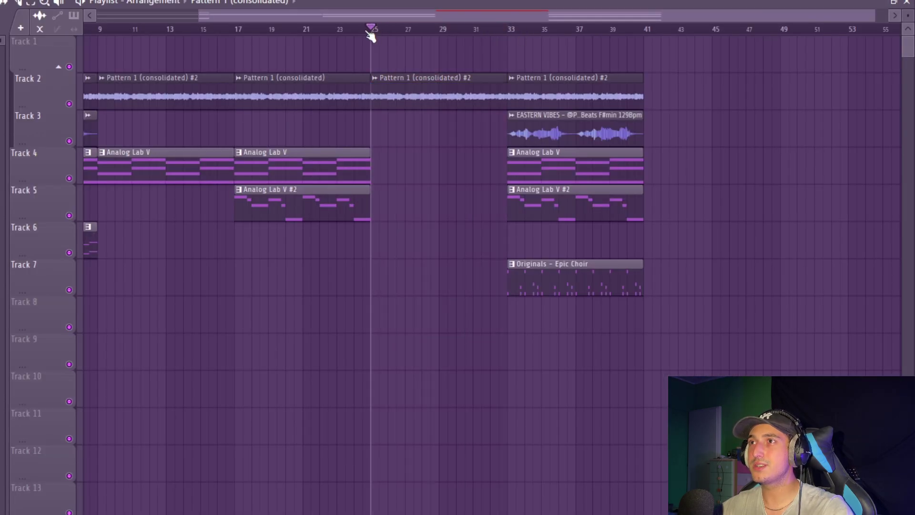
pyautogui.click(345, 31)
pyautogui.scroll(2, 396, 164)
pyautogui.keyDown('ctrl'); pyautogui.click(439, 92); pyautogui.keyUp('ctrl')
pyautogui.scroll(-3, 457, 143)
pyautogui.moveTo(457, 165); pyautogui.dragTo(405, 165)
pyautogui.scroll(2, 527, 190)
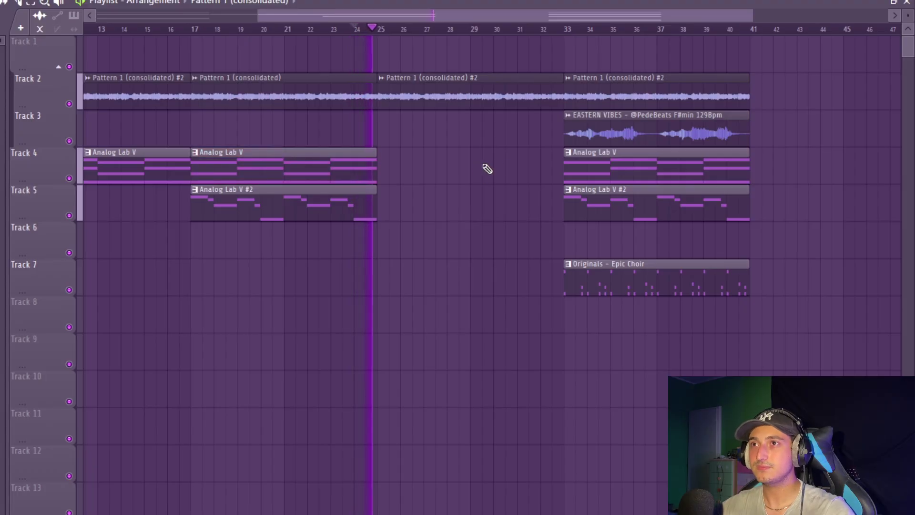
# Replace the Track 2 clip at bar 33 with the Pattern 1 (consolidated) audio clip
pyautogui.scroll(-3, 620, 88)
pyautogui.rightClick(577, 102)
pyautogui.moveTo(578, 102); pyautogui.dragTo(630, 103)
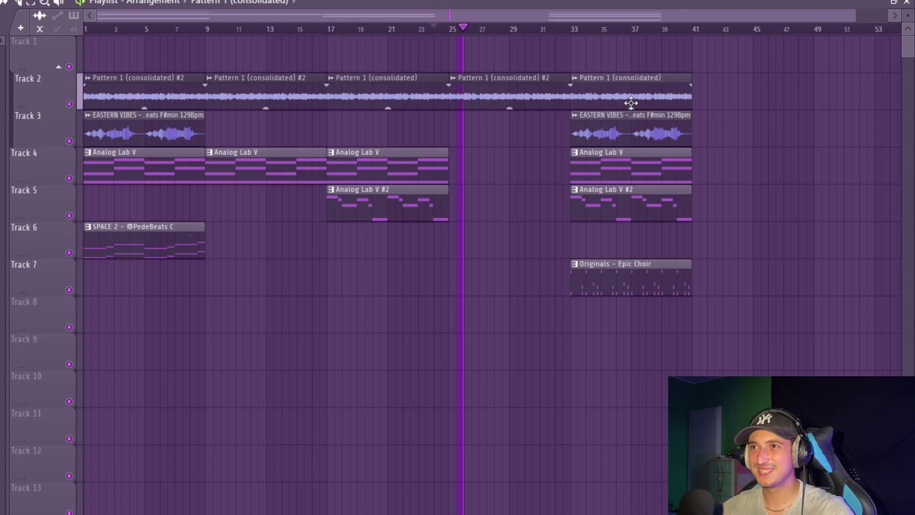
# Remove the Analog Lab V #2, Analog Lab V and EASTERN VIBES clips from bars 33–40
pyautogui.scroll(3, 693, 105)
pyautogui.scroll(-3, 694, 131)
pyautogui.scroll(2, 641, 90)
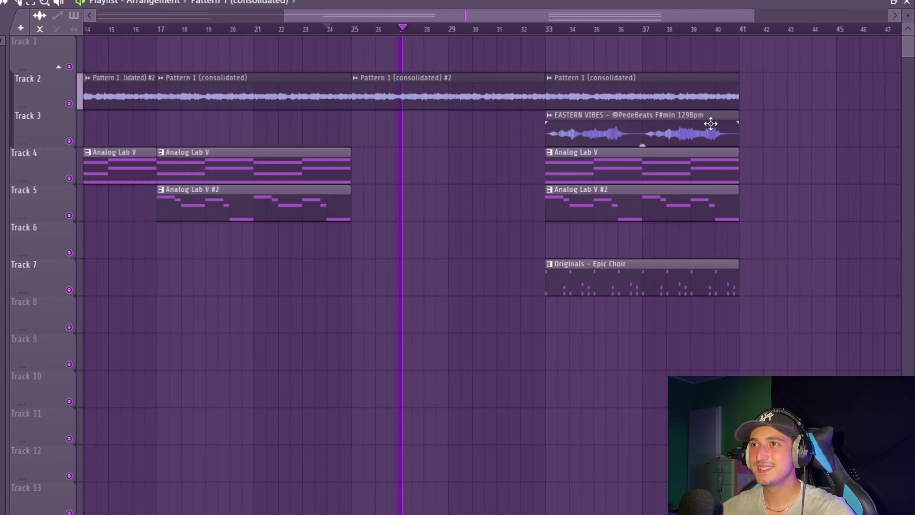
pyautogui.scroll(-2, 710, 124)
pyautogui.rightClick(619, 212)
pyautogui.rightClick(608, 162)
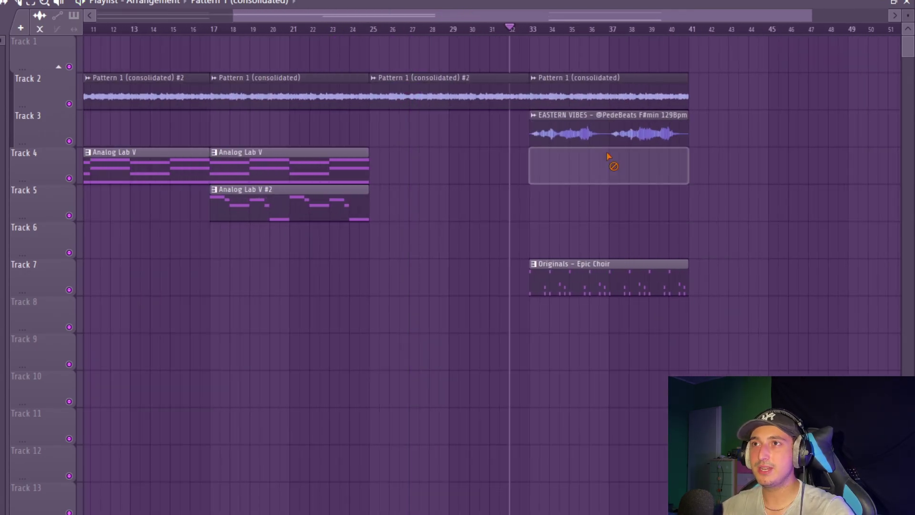
pyautogui.rightClick(619, 130)
# Check the settings of the consolidated audio clips on Track 2 at bars 25 and 33 during playback
pyautogui.scroll(-2, 680, 194)
pyautogui.hotkey('ctrl', 'a')
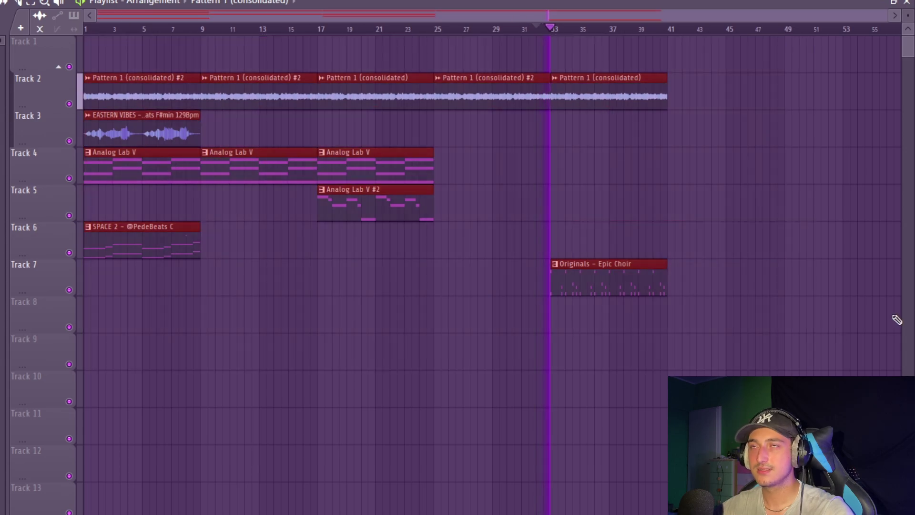
pyautogui.click(849, 267)
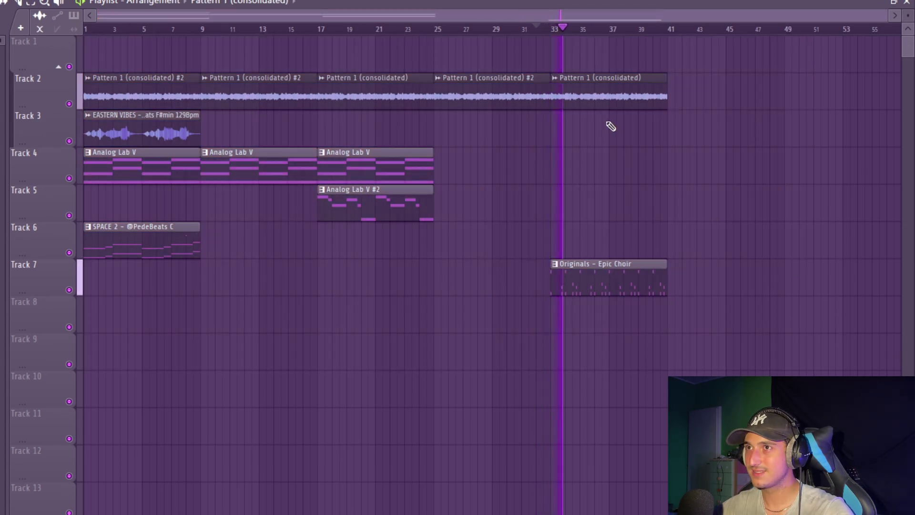
pyautogui.doubleClick(528, 93)
pyautogui.click(130, 281)
pyautogui.click(123, 330)
pyautogui.click(595, 85)
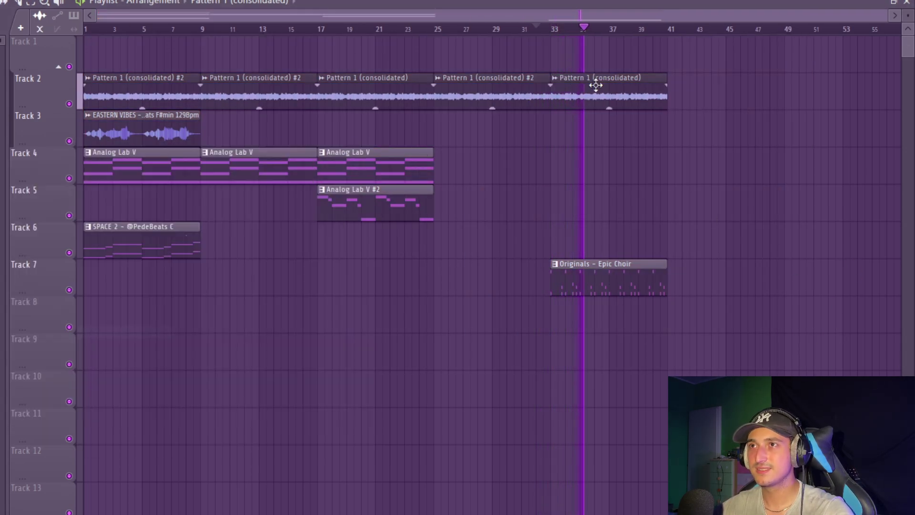
pyautogui.doubleClick(596, 85)
pyautogui.click(125, 238)
pyautogui.click(112, 304)
pyautogui.click(636, 176)
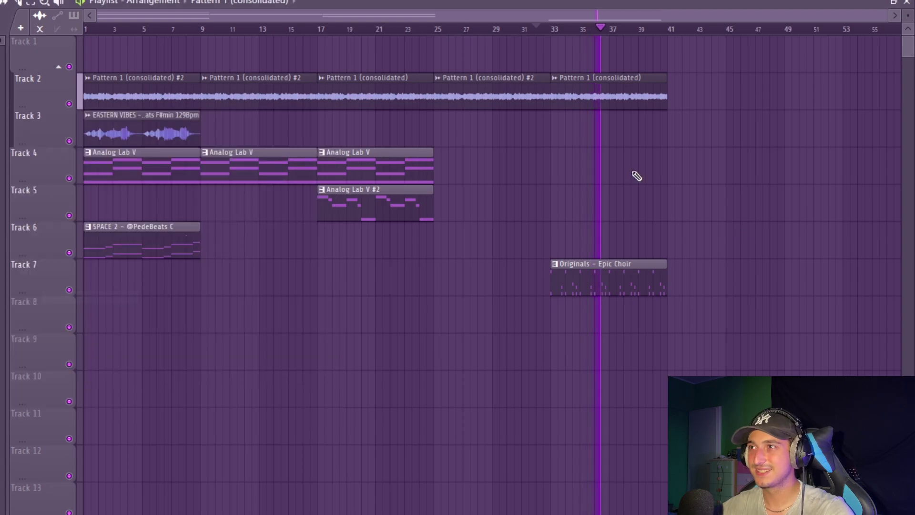
# Select bars 9–40 on the timeline for the drums pattern and load Clap 5 as a new channel routed to Insert 12
pyautogui.moveTo(679, 30); pyautogui.dragTo(486, 45)
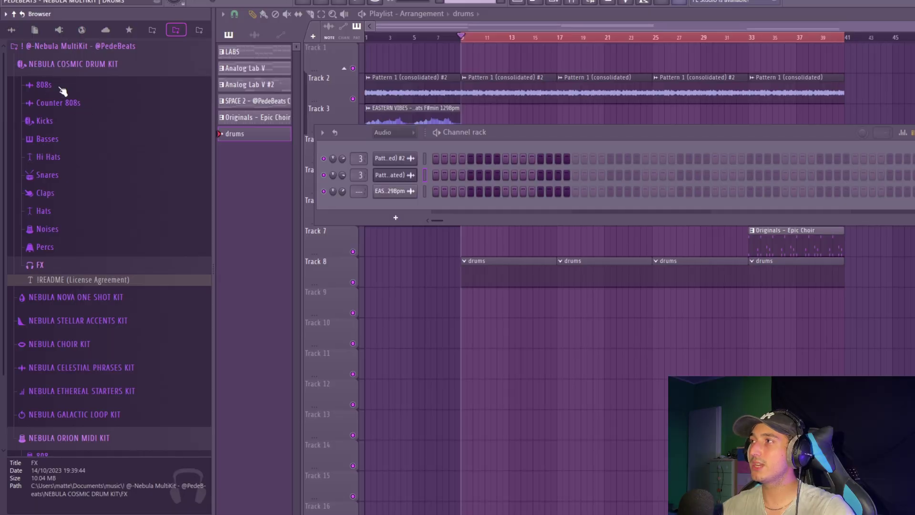
pyautogui.click(72, 191)
pyautogui.moveTo(81, 174); pyautogui.dragTo(360, 301)
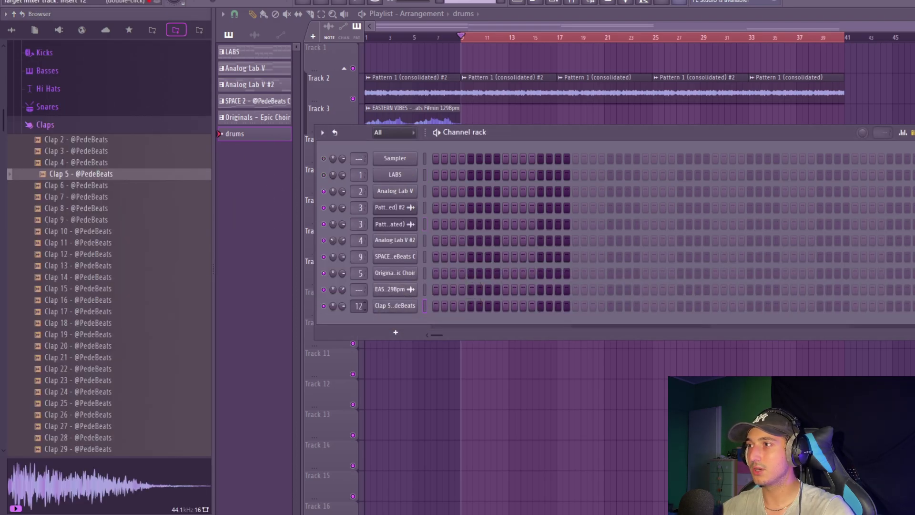
# Place a C5 clap on beat 3 of bar 1 and duplicate that bar to fill bars 2–8
pyautogui.click(141, 290)
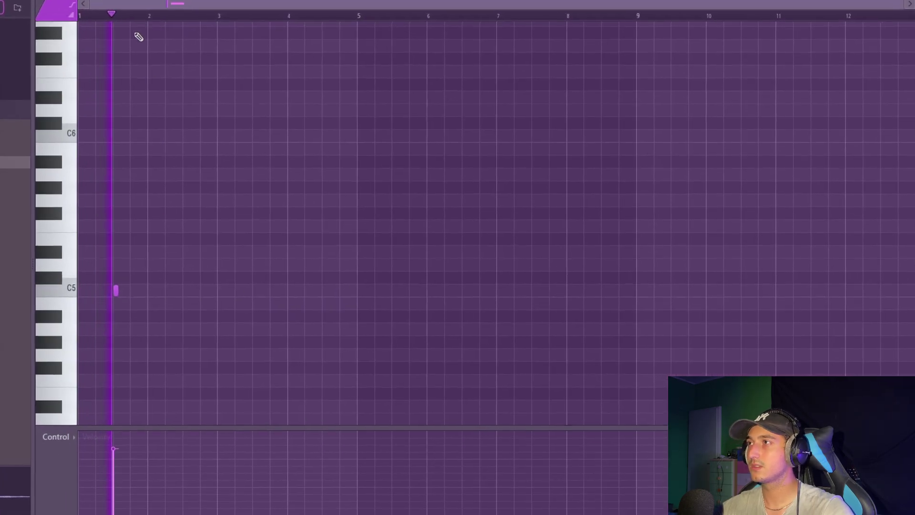
pyautogui.moveTo(139, 16); pyautogui.dragTo(70, 17)
pyautogui.hotkey('ctrl', 'b')
pyautogui.hotkey('ctrl', 'b')
pyautogui.hotkey('ctrl', 'b')
pyautogui.hotkey('ctrl', 'b')
pyautogui.hotkey('ctrl', 'b')
pyautogui.hotkey('ctrl', 'b')
pyautogui.hotkey('ctrl', 'b')
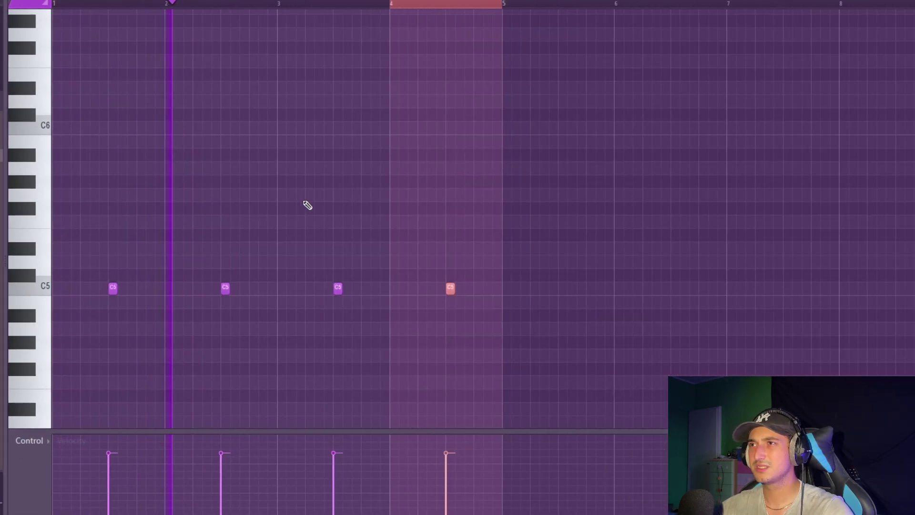
pyautogui.hotkey('ctrl', 'd')
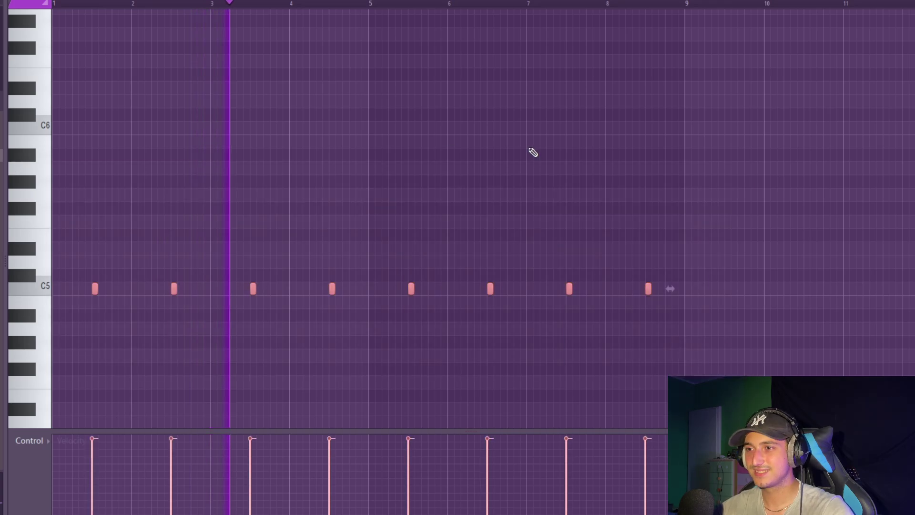
# Add an extra C5 clap near the end of bars 3 and 7
pyautogui.scroll(2, 416, 304)
pyautogui.click(305, 288)
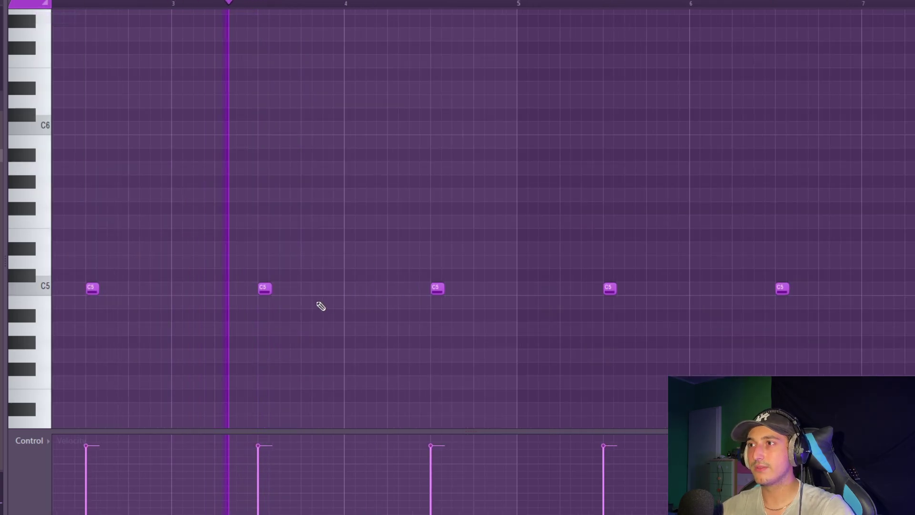
pyautogui.scroll(-2, 360, 303)
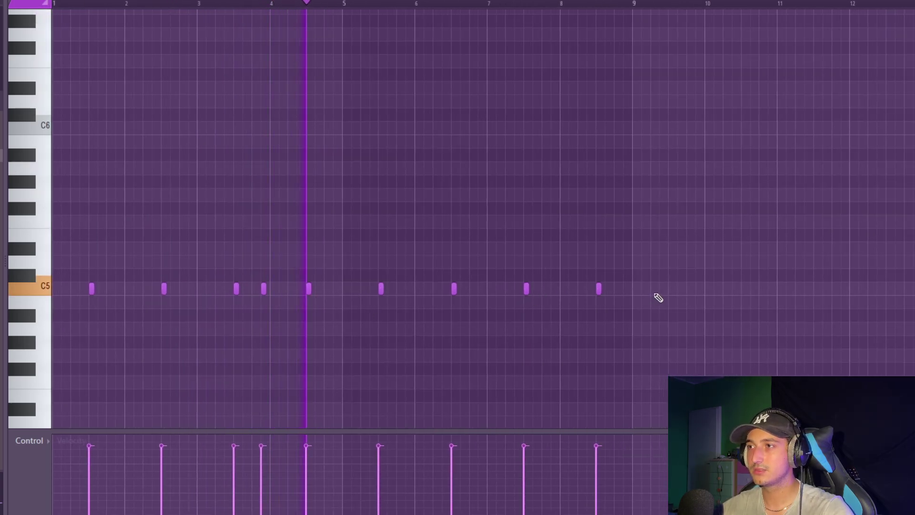
pyautogui.scroll(2, 639, 296)
pyautogui.scroll(-2, 639, 296)
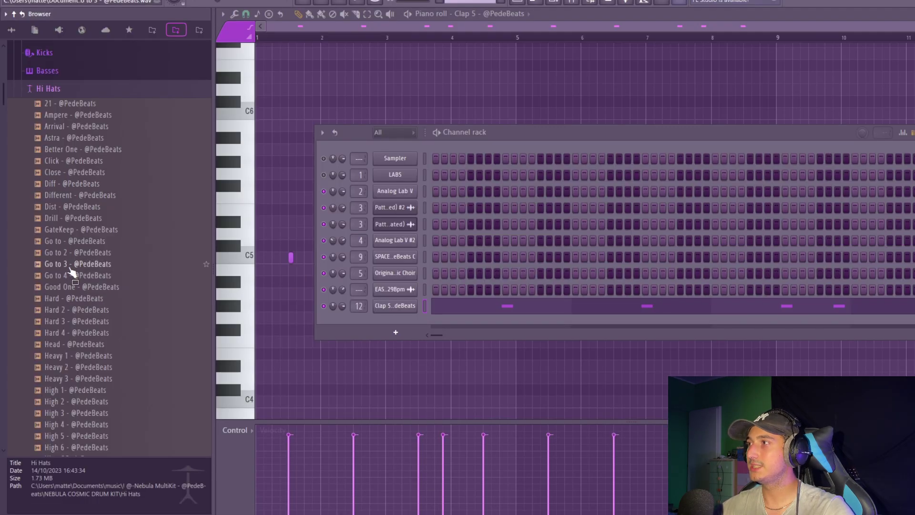
# Load the Go to 4 hi-hat from the Hi Hats folder as a channel and fill bars 1–8 with evenly spaced C5 hits
pyautogui.click(66, 276)
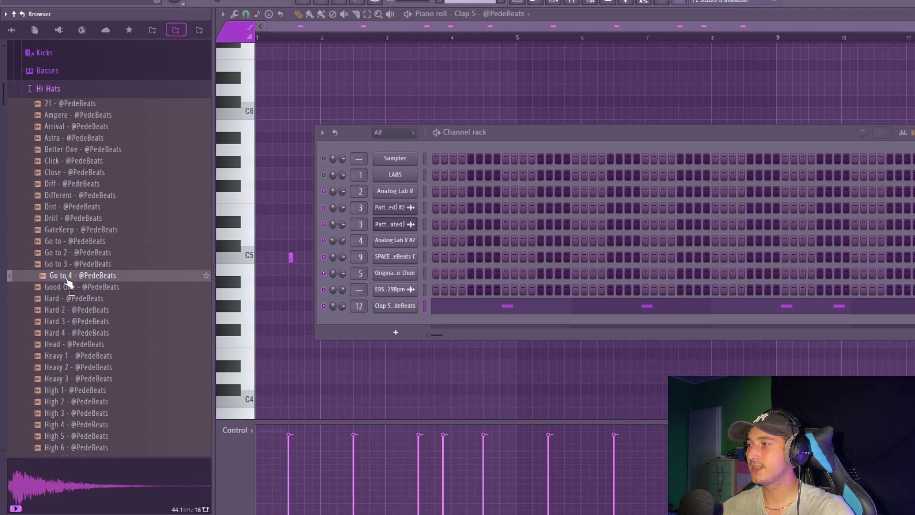
pyautogui.moveTo(66, 284); pyautogui.dragTo(494, 255)
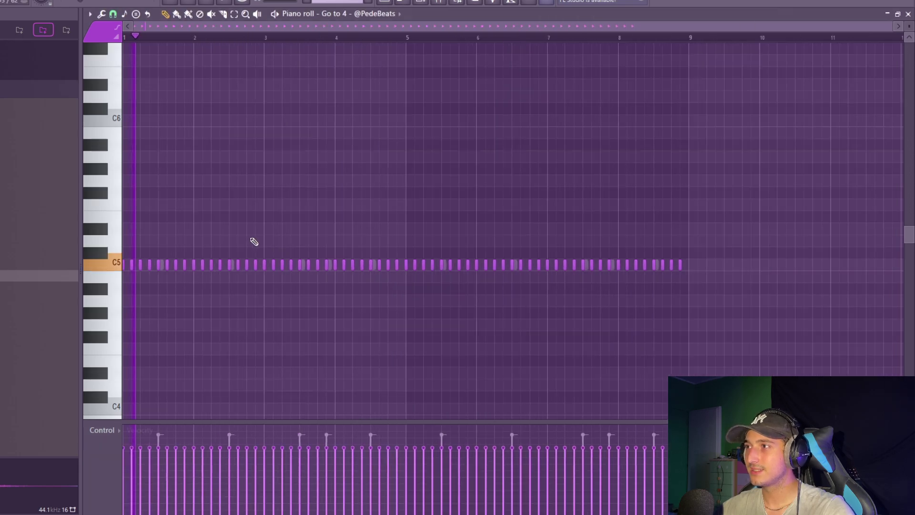
# Delete all the evenly spaced C5 hi-hat hits from bars 1–8
pyautogui.moveTo(124, 176); pyautogui.dragTo(694, 326)
pyautogui.scroll(2, 402, 231)
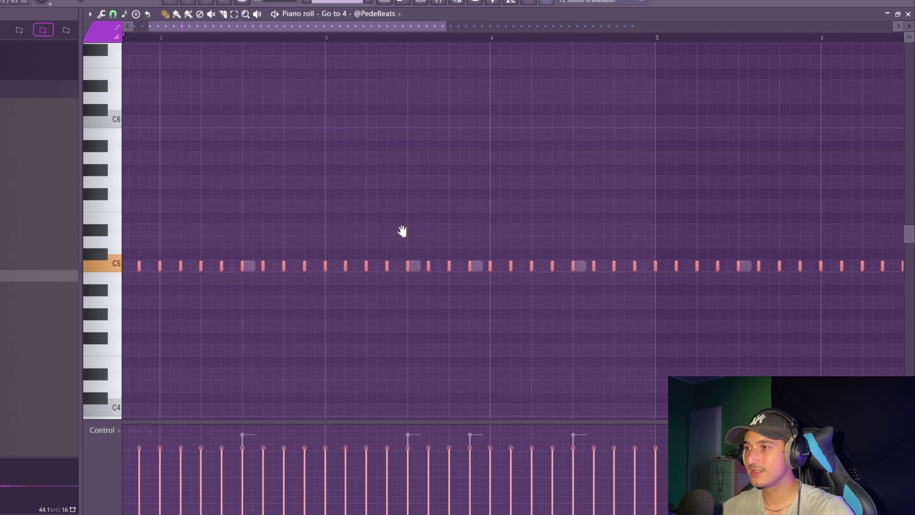
pyautogui.scroll(-1, 414, 235)
pyautogui.scroll(3, 466, 203)
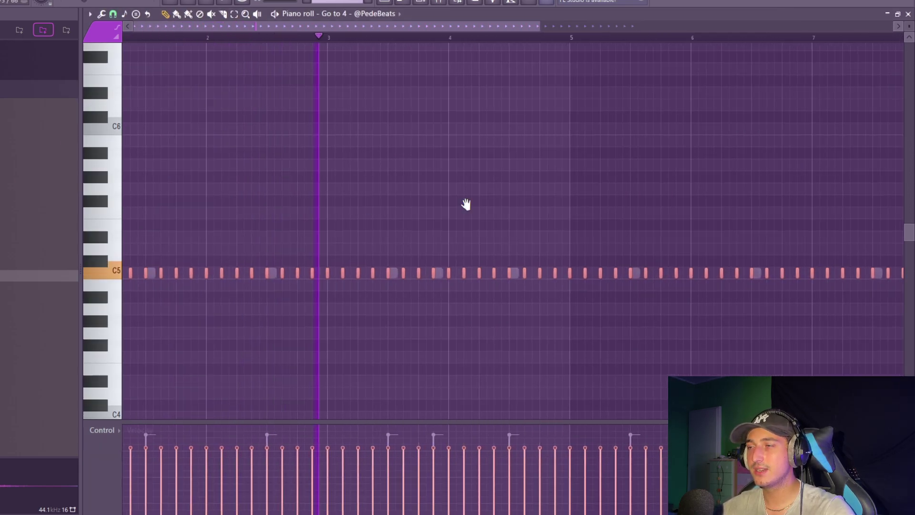
pyautogui.scroll(-3, 205, 218)
pyautogui.press('space')
pyautogui.scroll(4, 126, 214)
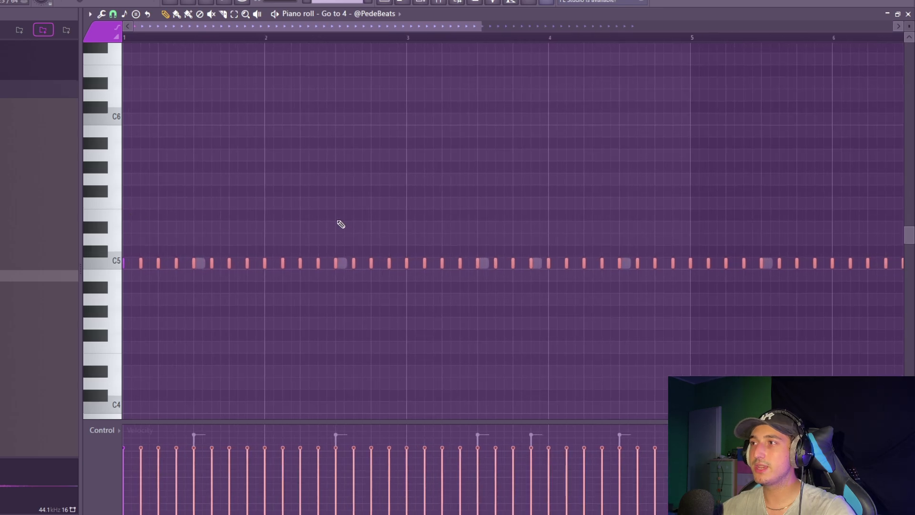
pyautogui.press('Delete')
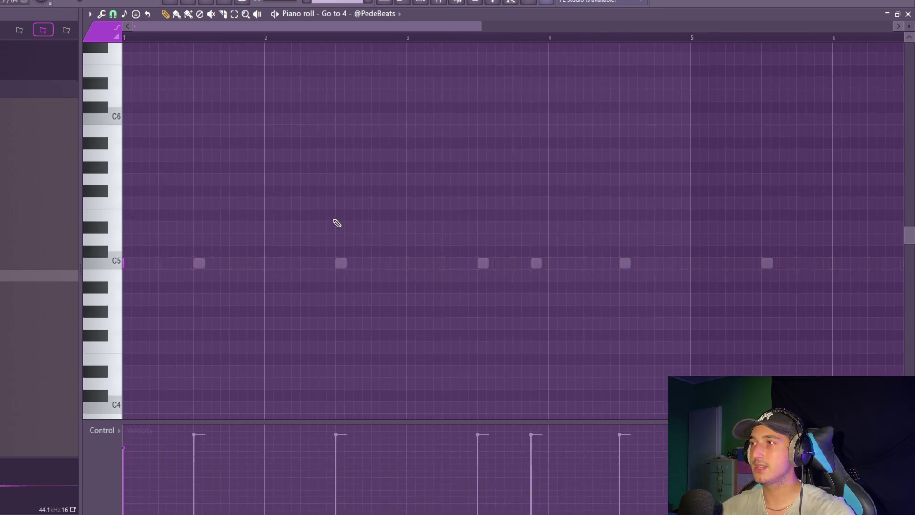
# Draw a syncopated C5 hi-hat rhythm with a four-hit roll in bar 1 and duplicate it into bar 2
pyautogui.scroll(2, 506, 210)
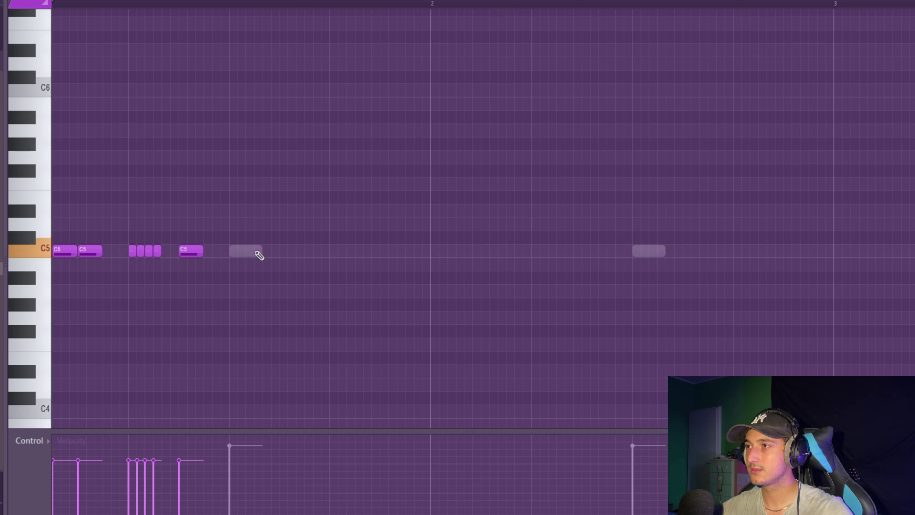
pyautogui.click(283, 252)
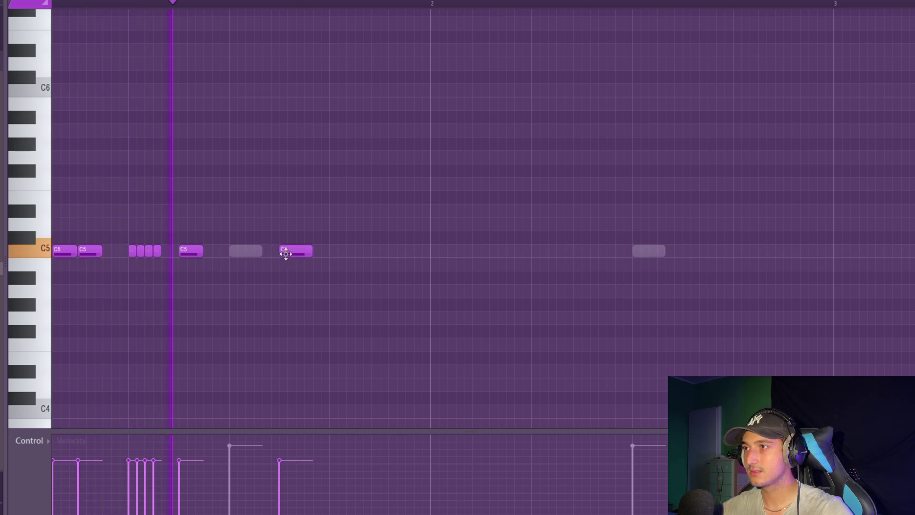
pyautogui.hotkey('ctrl', 'a')
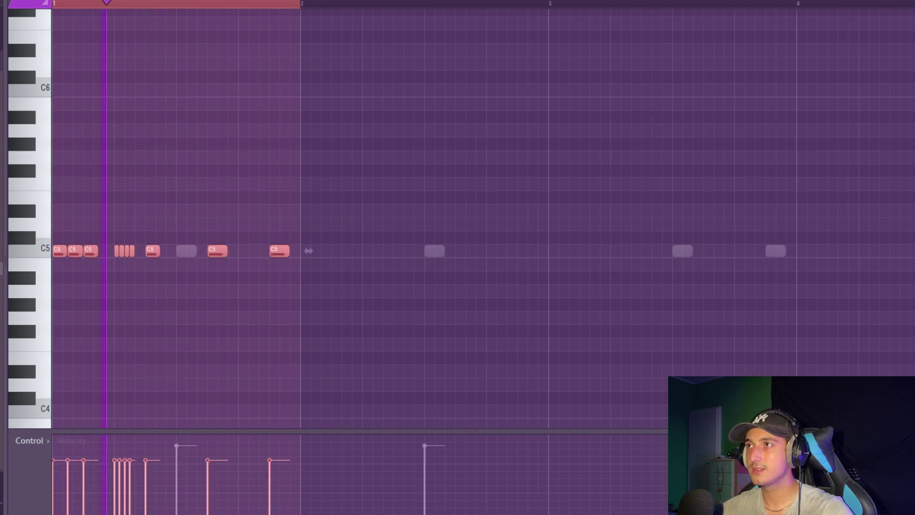
pyautogui.hotkey('ctrl', 'b')
pyautogui.keyDown('ctrl'); pyautogui.click(348, 5); pyautogui.keyUp('ctrl')
pyautogui.scroll(-2, 490, 204)
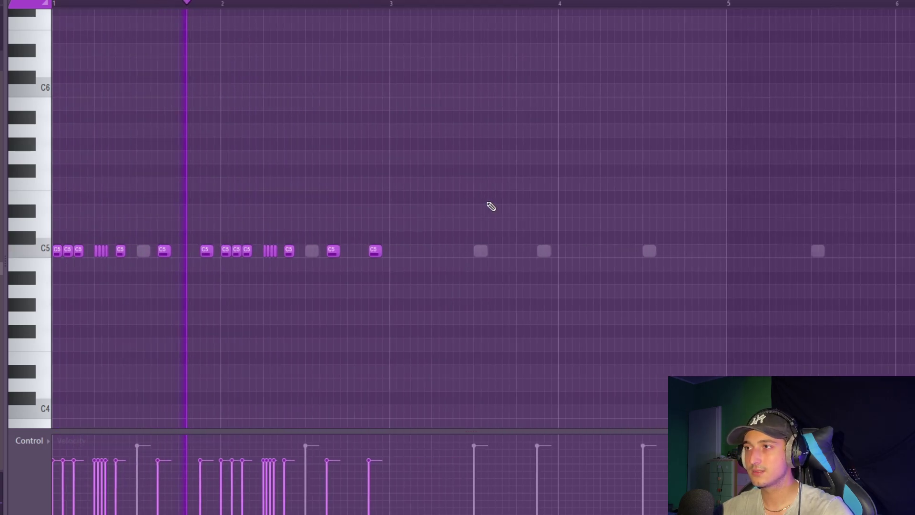
# Extend the C5 hi-hat rhythm through bar 4 with extra hits at the end of bar 2, and make all notes legato
pyautogui.scroll(4, 378, 235)
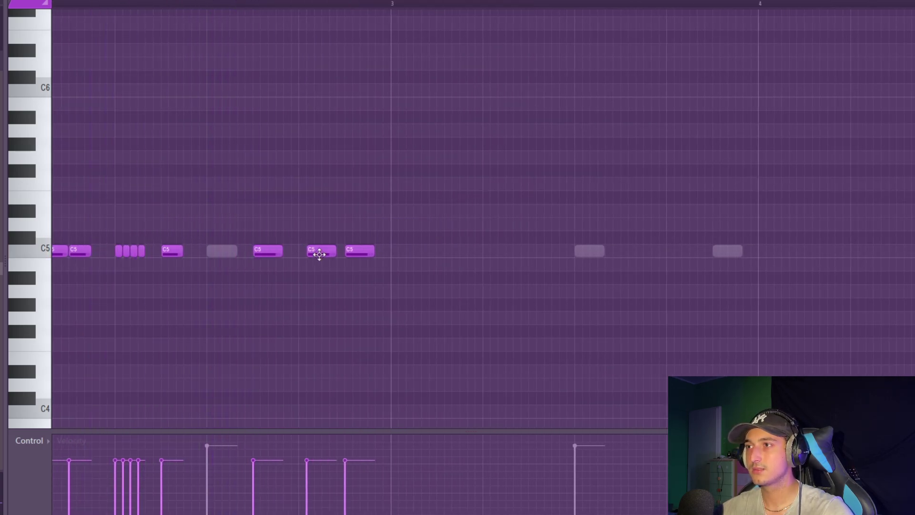
pyautogui.scroll(-3, 319, 254)
pyautogui.moveTo(52, 151); pyautogui.dragTo(713, 327)
pyautogui.scroll(4, 259, 237)
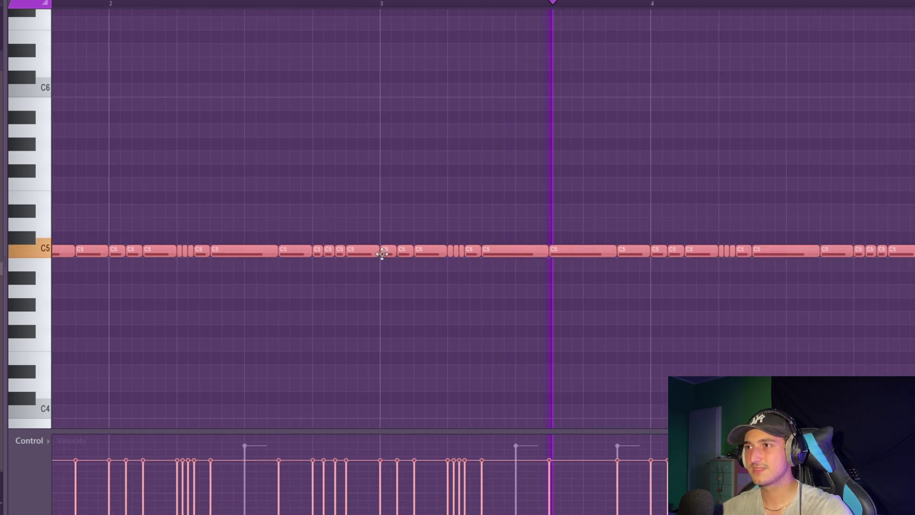
pyautogui.scroll(-3, 464, 286)
# Add G#4, F#4 and F4 hi-hat hits in the second half of bar 4 and extend them to legato lengths
pyautogui.scroll(5, 429, 268)
pyautogui.click(424, 285)
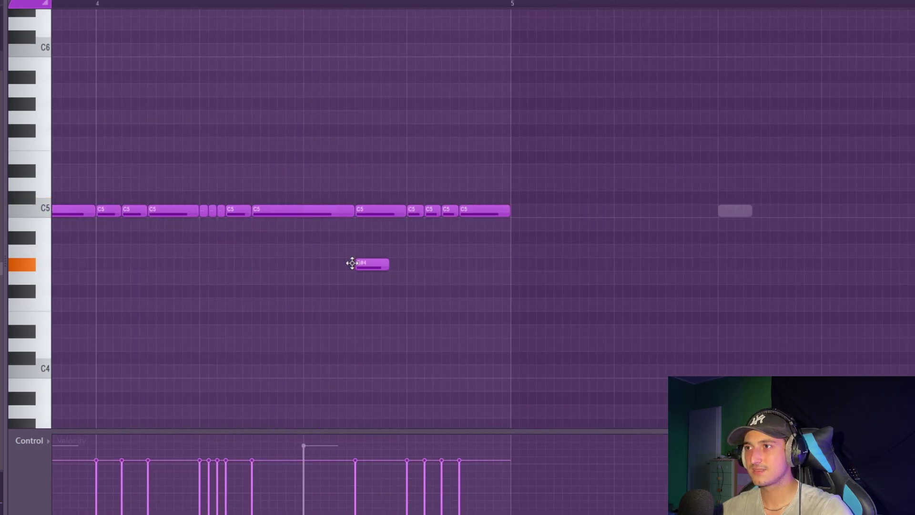
pyautogui.hotkey('alt', 'l')
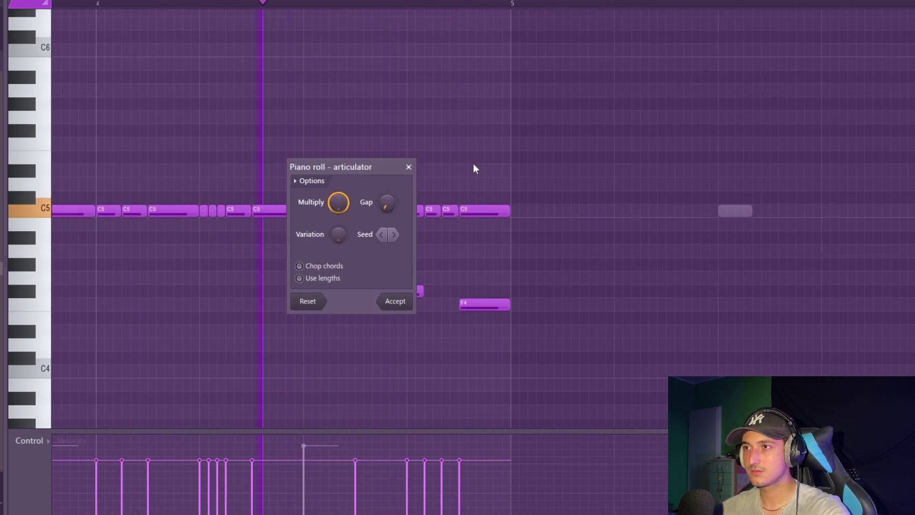
pyautogui.press('Return')
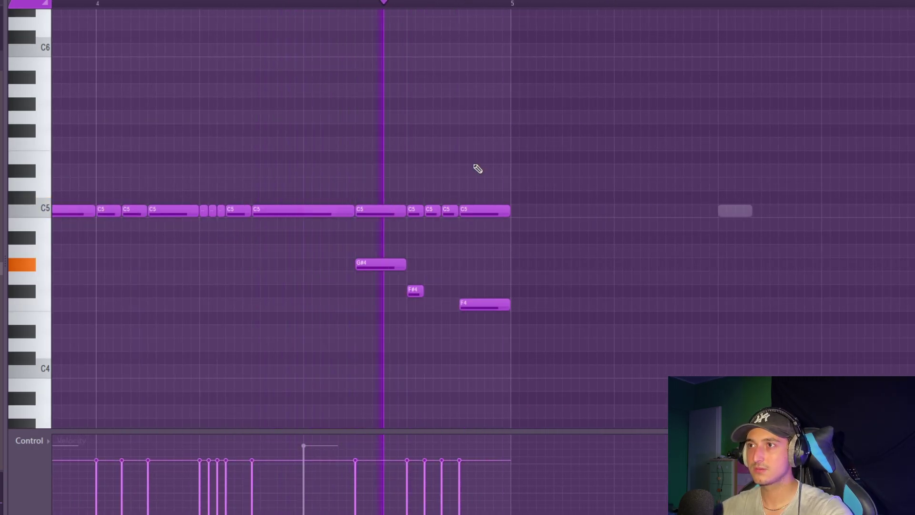
pyautogui.scroll(-3, 478, 172)
# Duplicate the four-bar hi-hat pattern into bars 5–8 and randomize the velocities of all its notes
pyautogui.hotkey('ctrl', 'a')
pyautogui.hotkey('ctrl', 'b')
pyautogui.scroll(-2, 772, 347)
pyautogui.moveTo(757, 349); pyautogui.dragTo(54, 46)
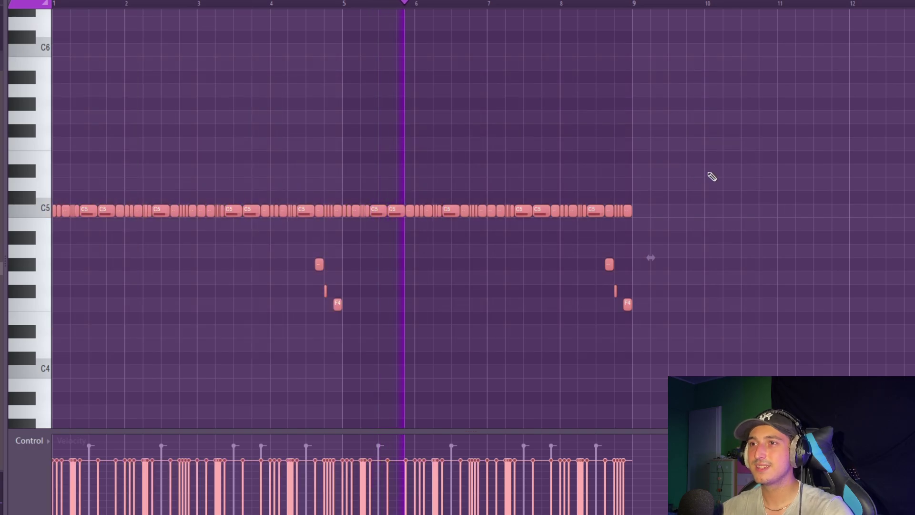
pyautogui.hotkey('alt', 'r')
pyautogui.click(414, 357)
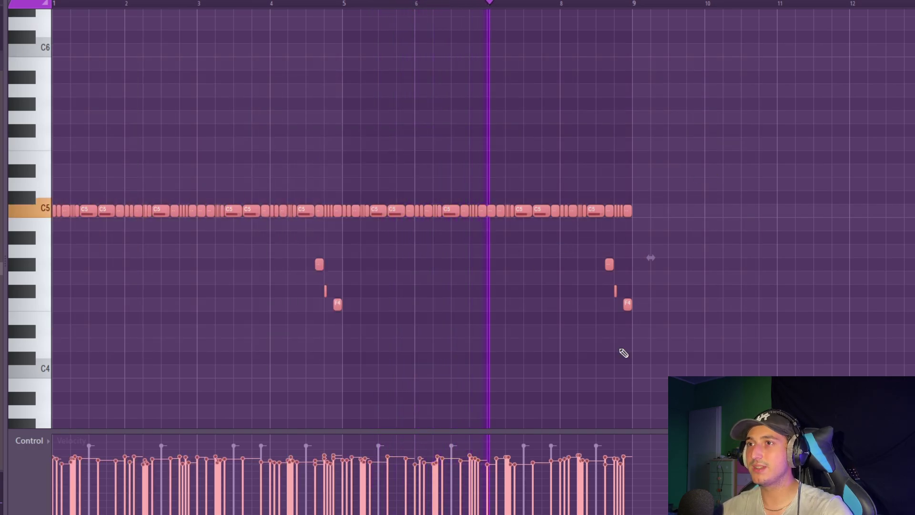
# Set the snap to 1/3 beat and replace the end of bar 8 with triplet C5 hits and three C4 hits
pyautogui.scroll(3, 639, 329)
pyautogui.click(42, 1)
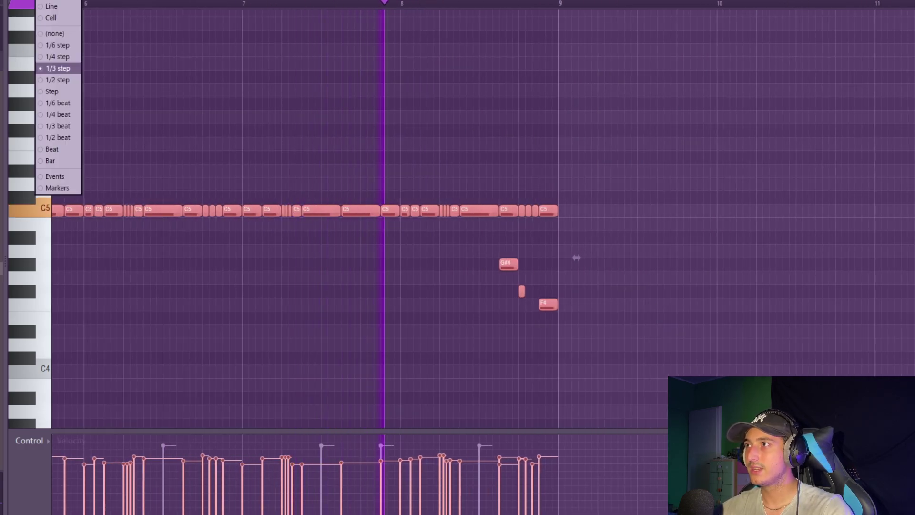
pyautogui.click(58, 126)
pyautogui.scroll(3, 533, 241)
pyautogui.hotkey('ctrl', 'd')
pyautogui.rightClick(489, 210)
pyautogui.rightClick(556, 210)
pyautogui.rightClick(530, 211)
pyautogui.rightClick(516, 210)
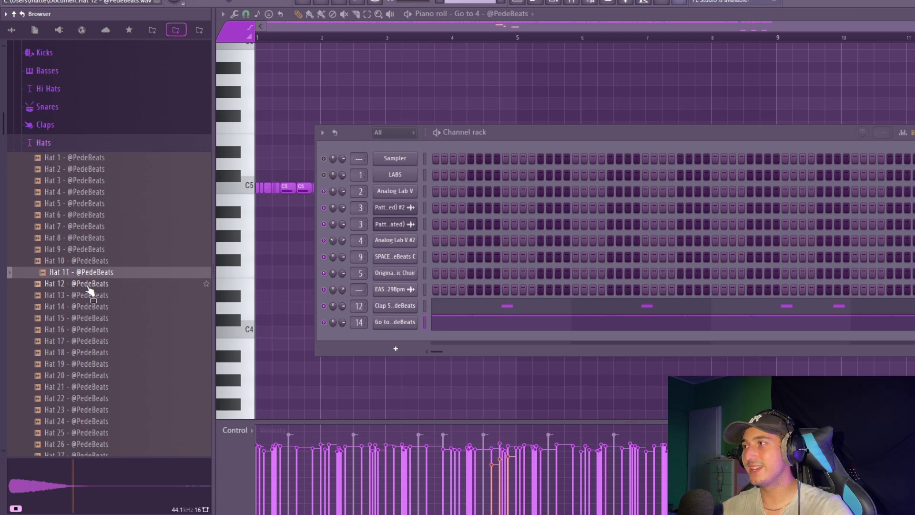
# Load Hat 12 from the Hats folder as a channel routed to Insert 16 and place a half-bar C5 note at bar 1
pyautogui.moveTo(408, 335); pyautogui.dragTo(405, 333)
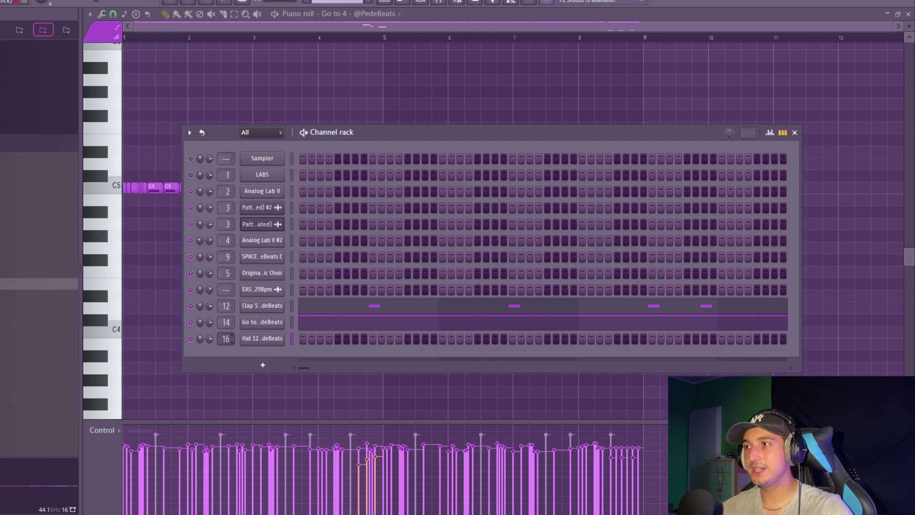
pyautogui.rightClick(243, 331)
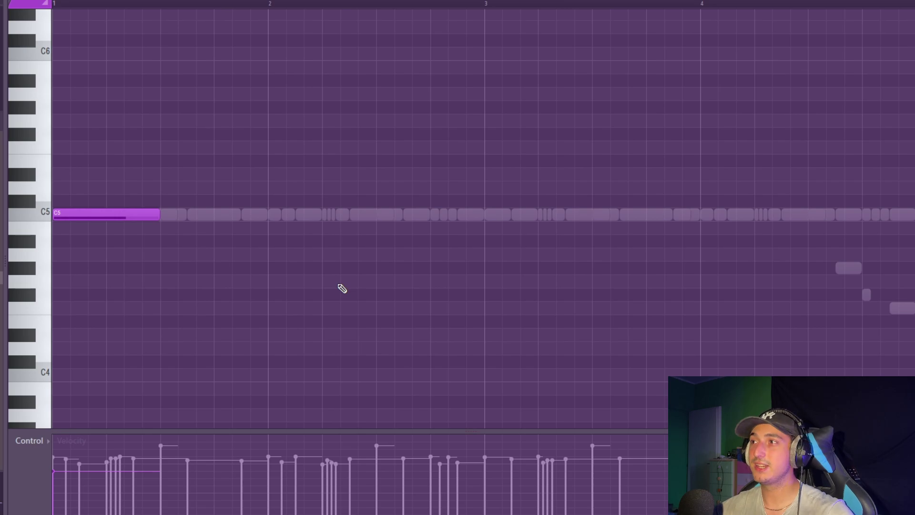
pyautogui.scroll(-2, 149, 237)
pyautogui.scroll(2, 186, 284)
pyautogui.moveTo(215, 296); pyautogui.dragTo(88, 206)
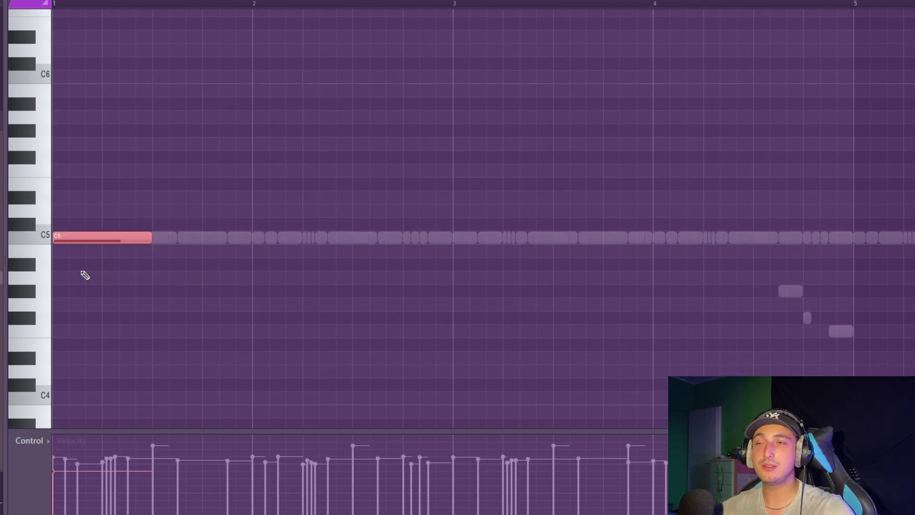
pyautogui.scroll(2, 245, 267)
pyautogui.scroll(-2, 215, 229)
pyautogui.moveTo(153, 259); pyautogui.dragTo(57, 164)
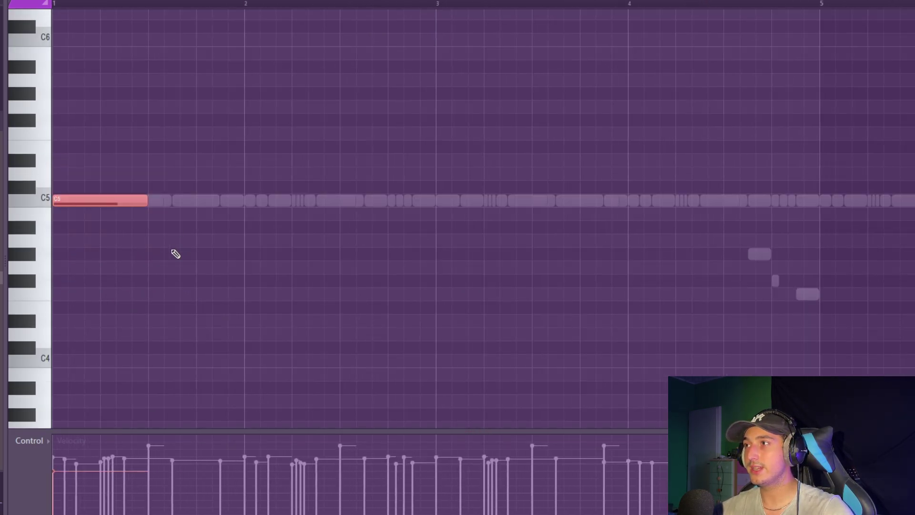
# Add C5 hats on beat 4 of bars 1 and 3, beat 1 of bar 3 and beat 3 of bar 4, then duplicate the pattern into bars 5–8
pyautogui.click(227, 204)
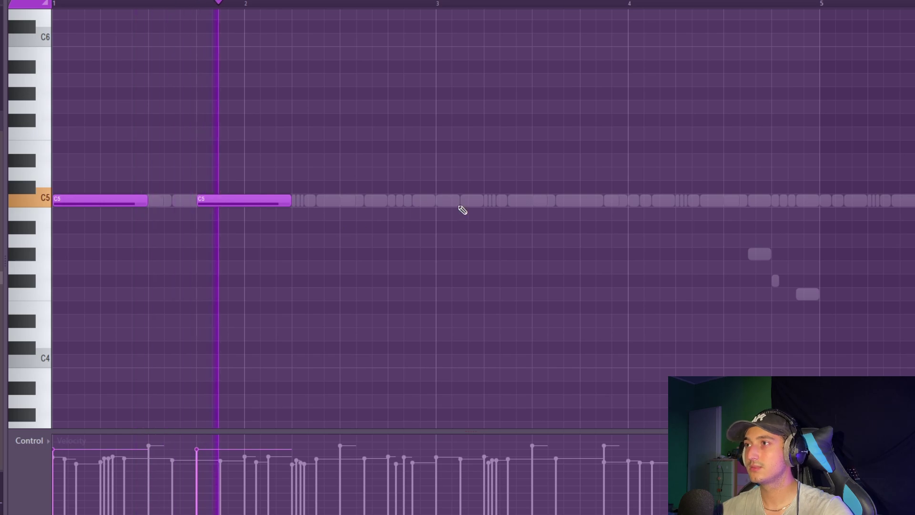
pyautogui.click(439, 203)
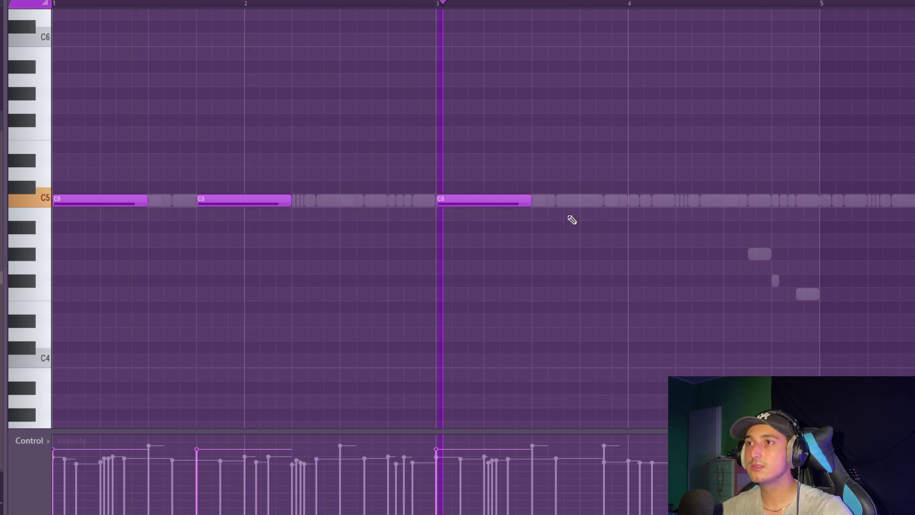
pyautogui.click(582, 200)
pyautogui.scroll(-2, 620, 210)
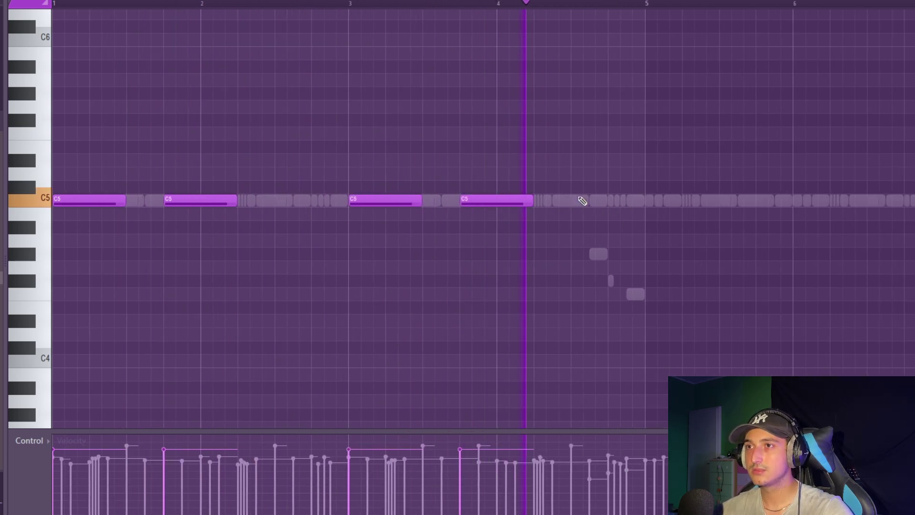
pyautogui.hotkey('ctrl', 'b')
pyautogui.scroll(-2, 639, 230)
# Randomize the velocities of all Hat 12 notes in bars 1–8
pyautogui.moveTo(729, 260); pyautogui.dragTo(48, 95)
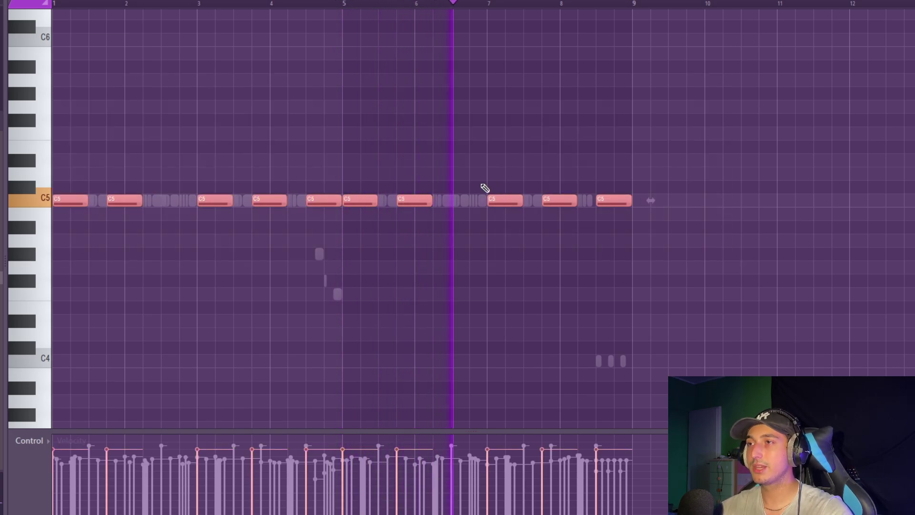
pyautogui.hotkey('alt', 'r')
pyautogui.press('Return')
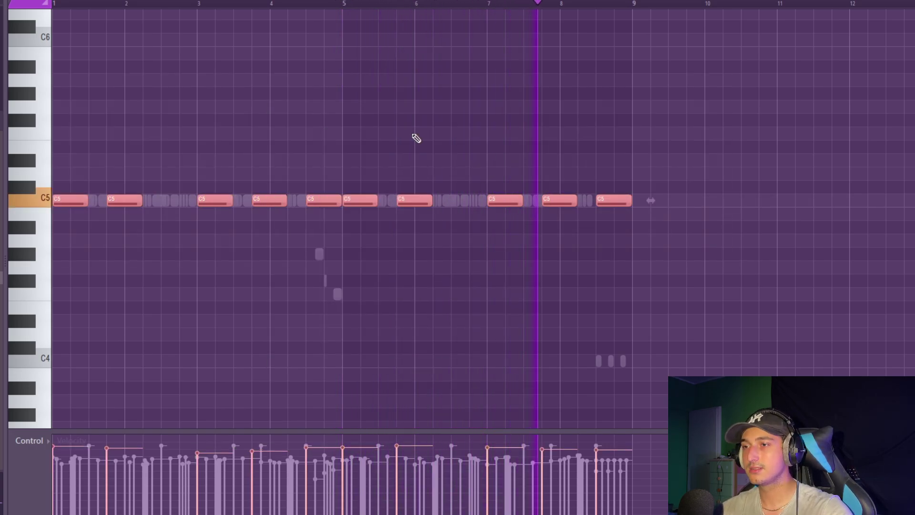
# Load the Snare sample from the Snares folder as a channel and place a short C5 hit between beats 1 and 2 of bar 2
pyautogui.press('F6')
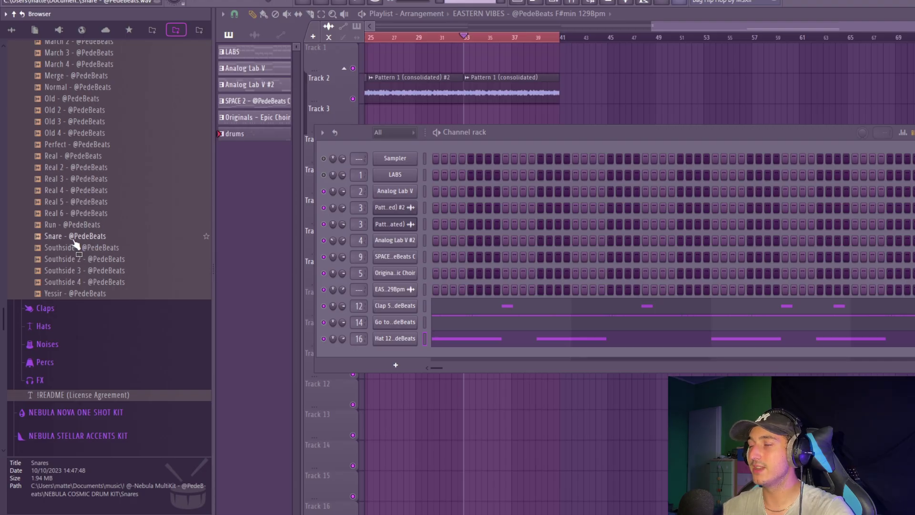
pyautogui.click(72, 238)
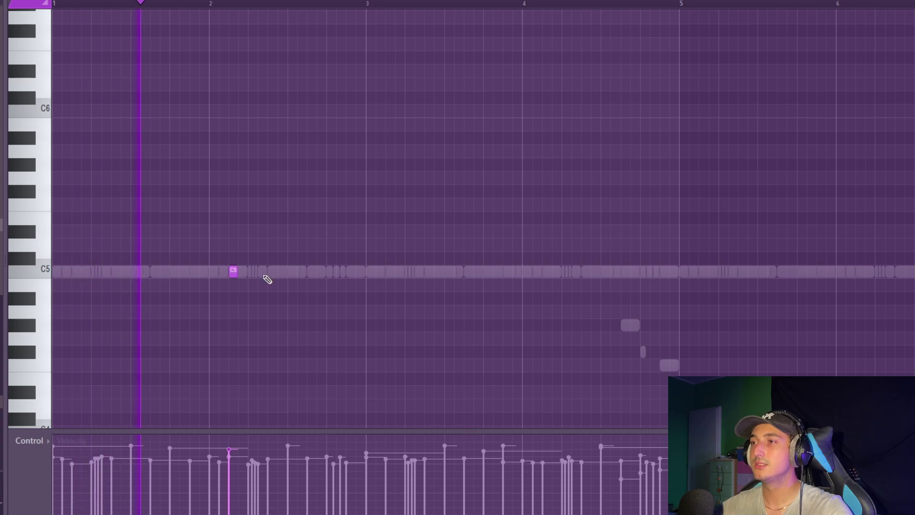
# Duplicate snare bars 1–2 into bars 3–4 and add an extra C5 hit between beats 2 and 3 of bar 4
pyautogui.moveTo(369, 5); pyautogui.dragTo(55, 5)
pyautogui.hotkey('ctrl', 'b')
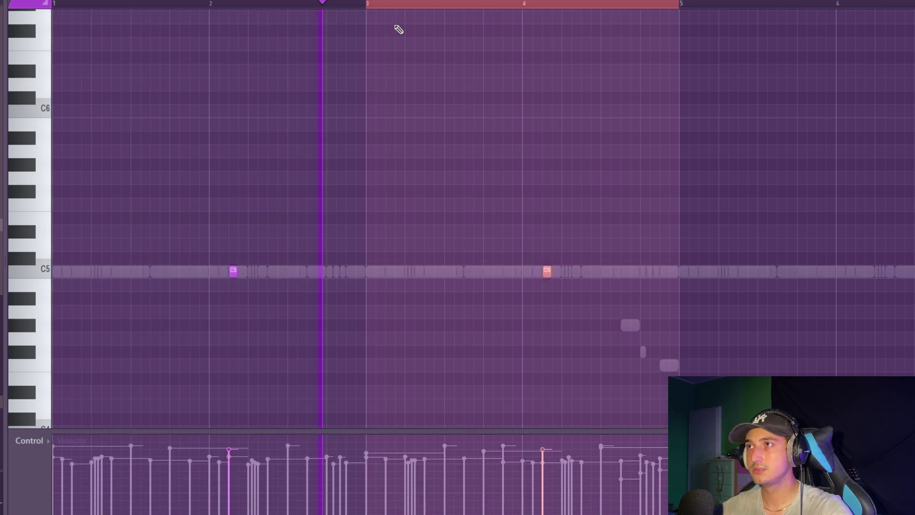
pyautogui.hotkey('ctrl', 'd')
pyautogui.scroll(2, 547, 276)
pyautogui.click(478, 271)
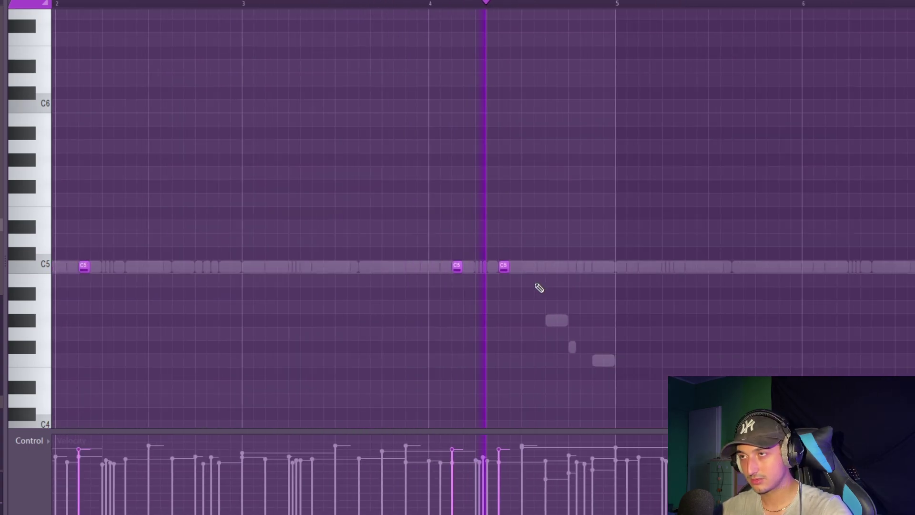
# Duplicate the four-bar snare pattern into bars 5–8
pyautogui.scroll(-2, 539, 288)
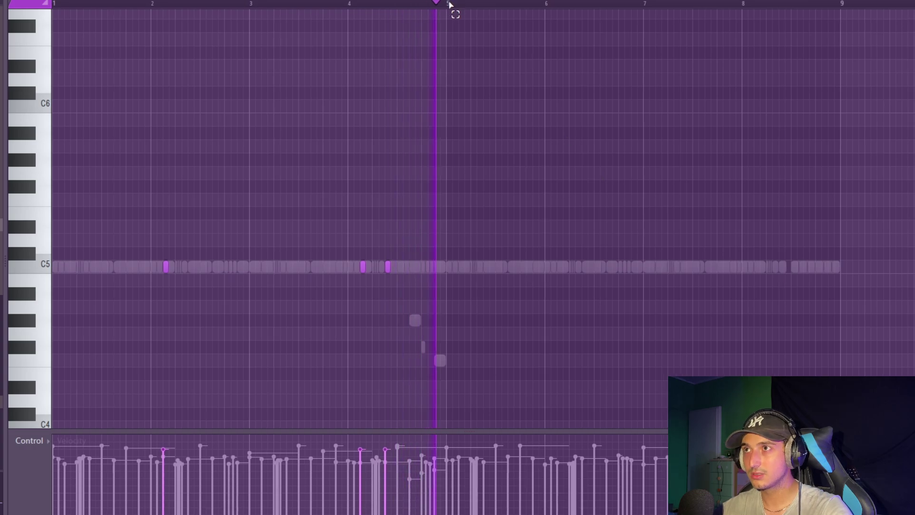
pyautogui.moveTo(450, 5); pyautogui.dragTo(536, 15)
pyautogui.scroll(-2, 606, 127)
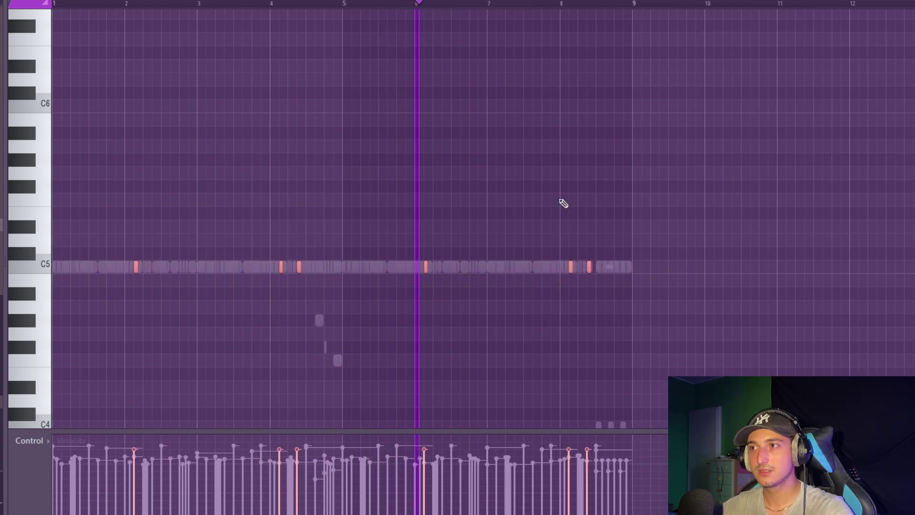
# Set the snap to 1/3 beat and fill the last two beats of bar 8 with three G5, two F5 and one D#5 snare hits
pyautogui.scroll(5, 563, 203)
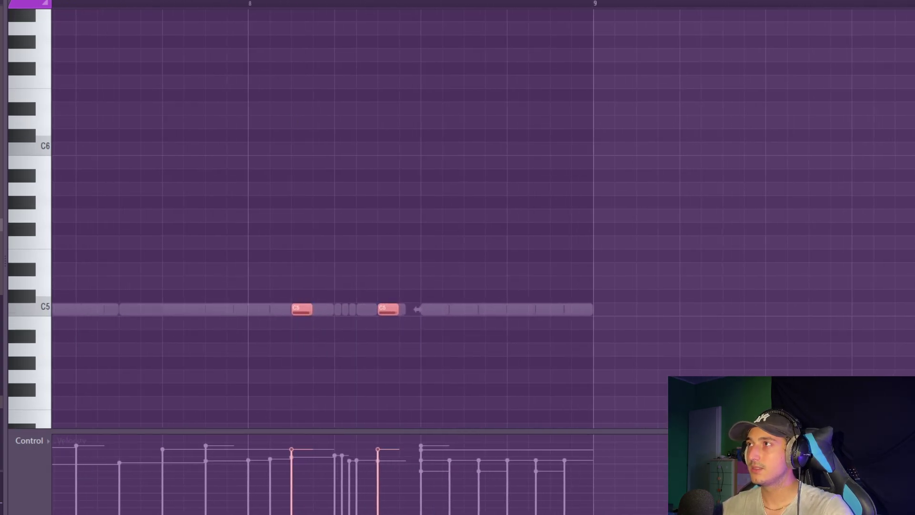
pyautogui.click(45, 3)
pyautogui.click(60, 126)
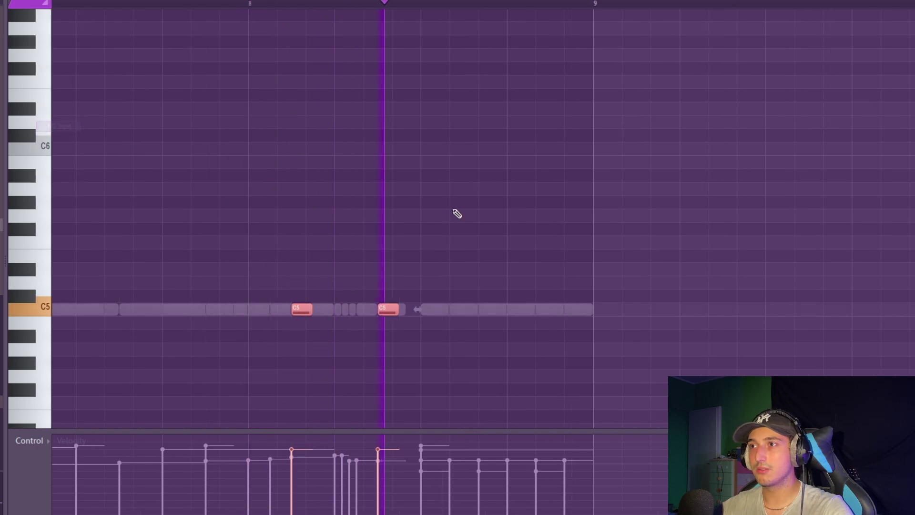
pyautogui.click(427, 219)
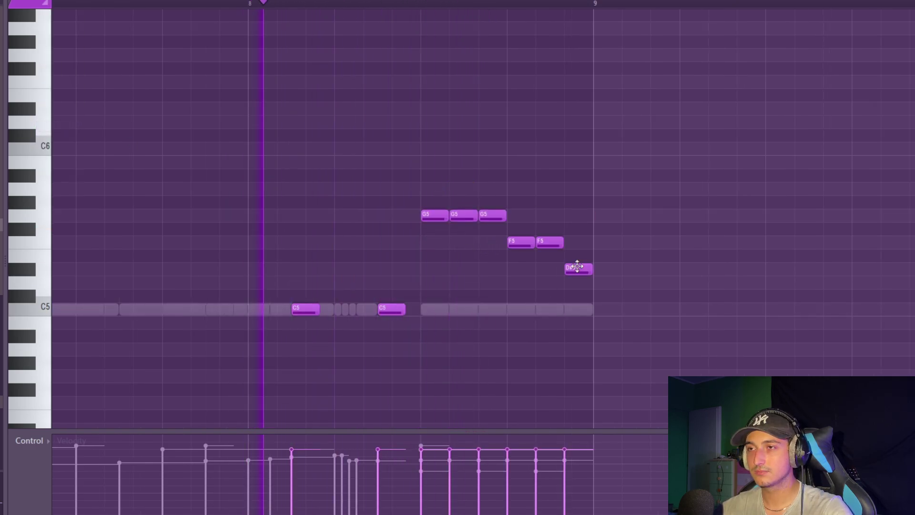
# Rework the bar 8 snare fill into a three-hit G5 roll, two G5 hits, a three-hit F5 roll, one D5 and one C5
pyautogui.moveTo(548, 242); pyautogui.dragTo(570, 310)
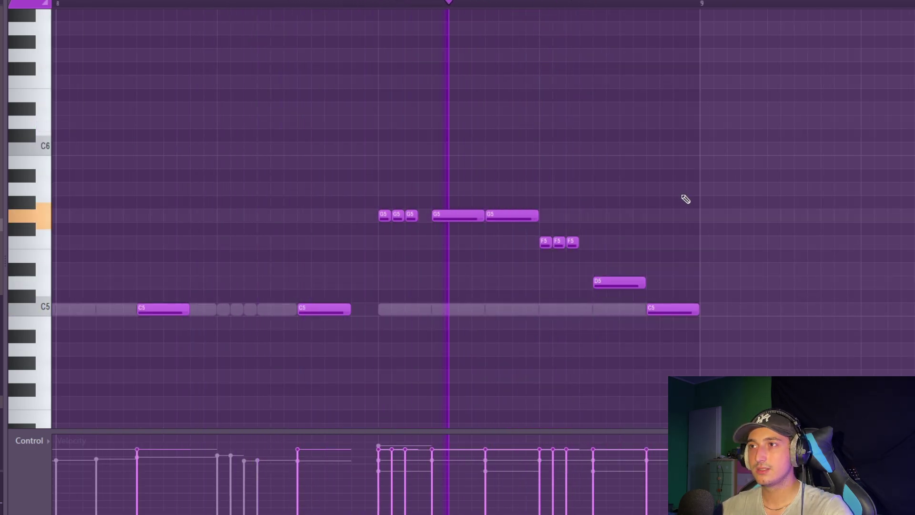
pyautogui.keyDown('ctrl'); pyautogui.scroll(-5, 685, 201); pyautogui.keyUp('ctrl')
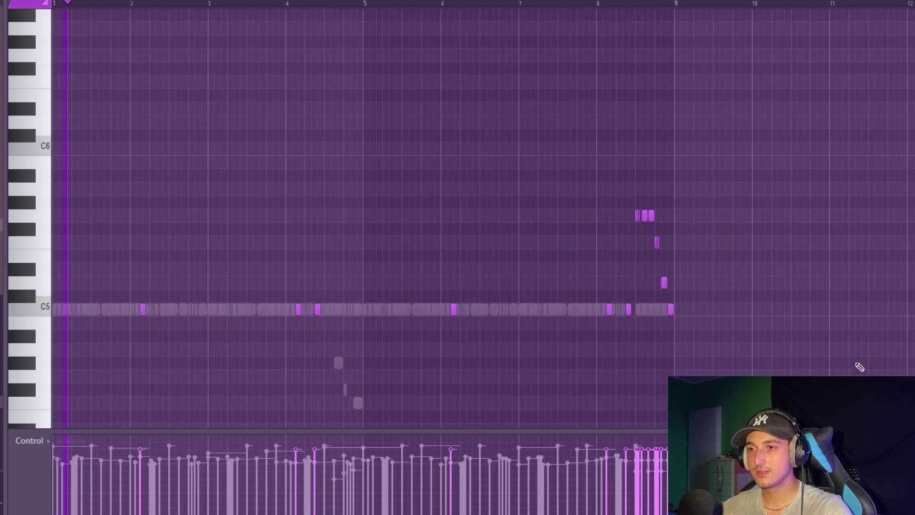
pyautogui.hotkey('ctrl', 'a')
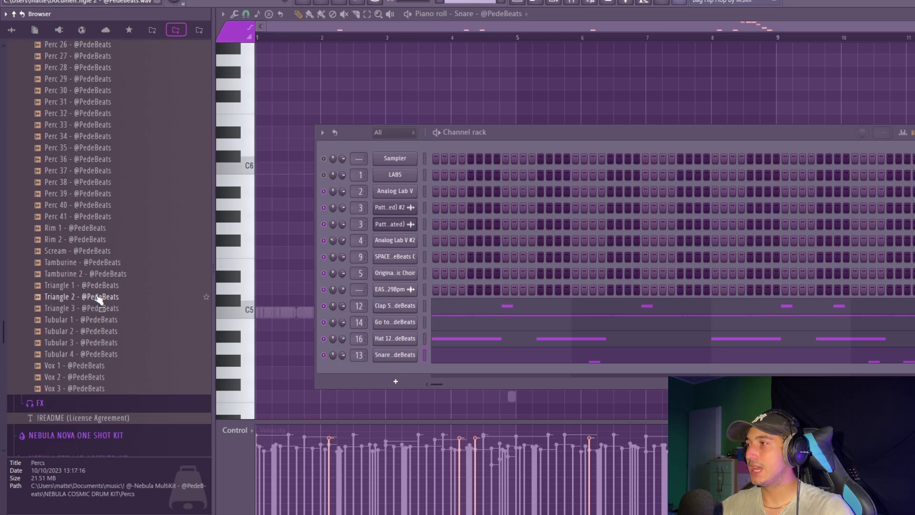
# Load the Triangle 3 sample from the Percs folder as a channel and place short C5 hits on beat 2 of bar 2 and beat 3 of bar 4
pyautogui.click(89, 310)
pyautogui.moveTo(85, 318); pyautogui.dragTo(285, 320)
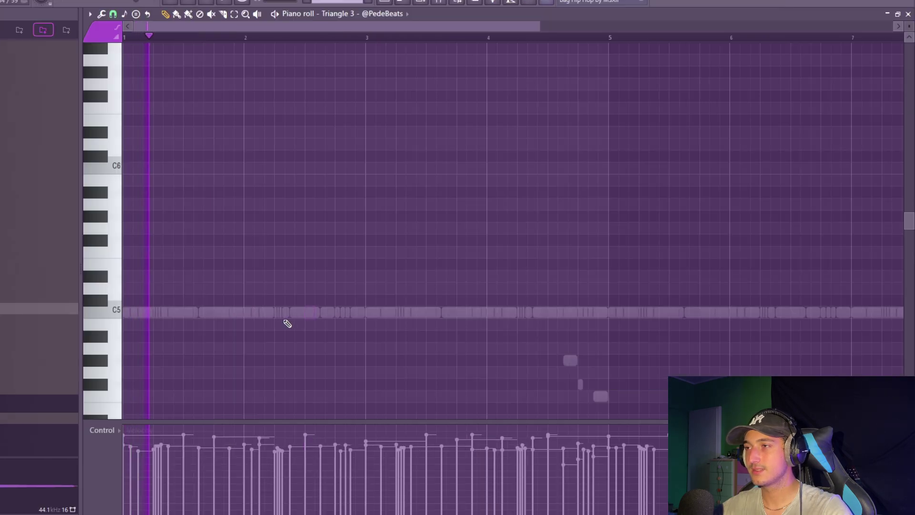
pyautogui.click(276, 312)
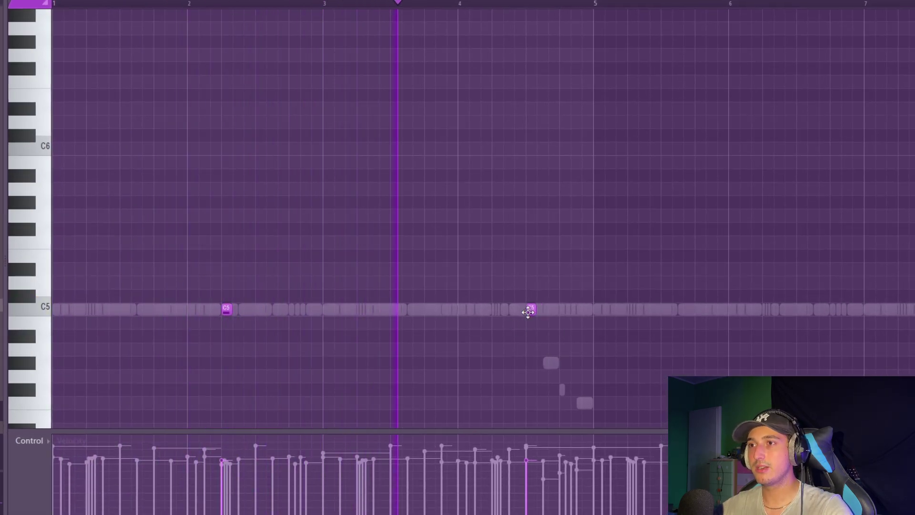
# Duplicate the four-bar triangle pattern into bars 5–8 and lower the velocity of all its hits
pyautogui.hotkey('ctrl', 'a')
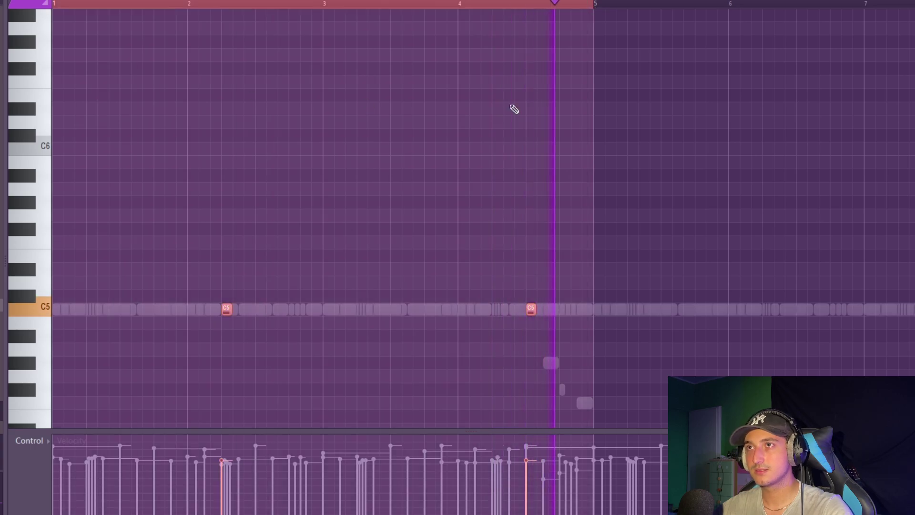
pyautogui.hotkey('ctrl', 'b')
pyautogui.scroll(-3, 489, 7)
pyautogui.moveTo(737, 339); pyautogui.dragTo(71, 184)
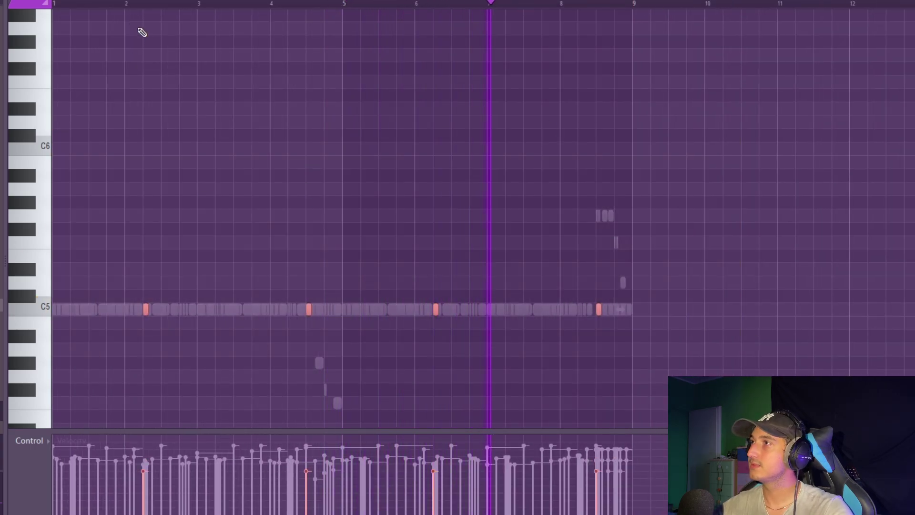
pyautogui.click(53, 5)
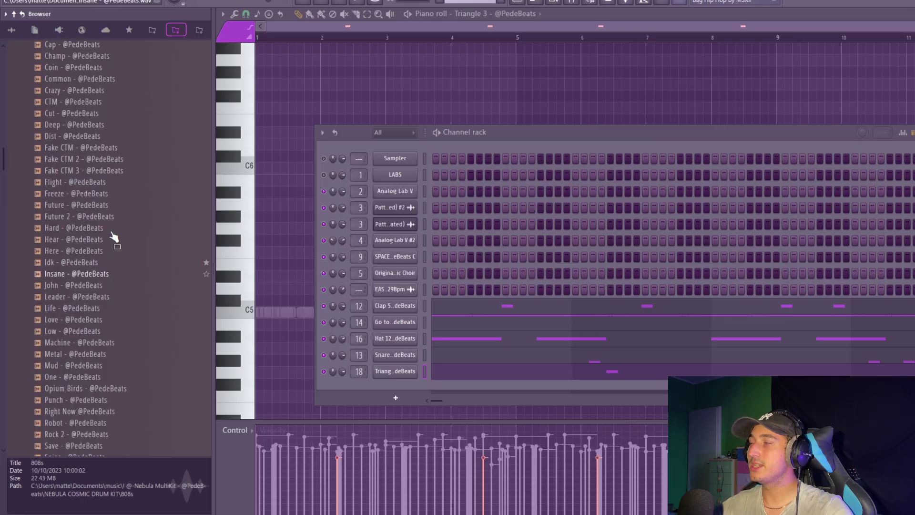
# Load the Spinz 4 sample from the 808s folder as a channel and place two short D#5 hits in bar 1 and four G#5 hits in bars 3–4
pyautogui.scroll(2, 113, 235)
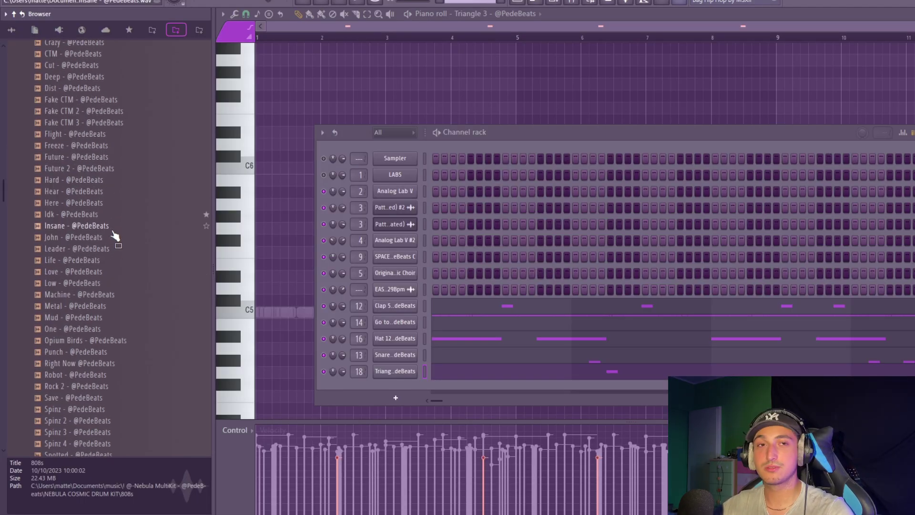
pyautogui.scroll(-4, 115, 235)
pyautogui.moveTo(75, 305); pyautogui.dragTo(381, 395)
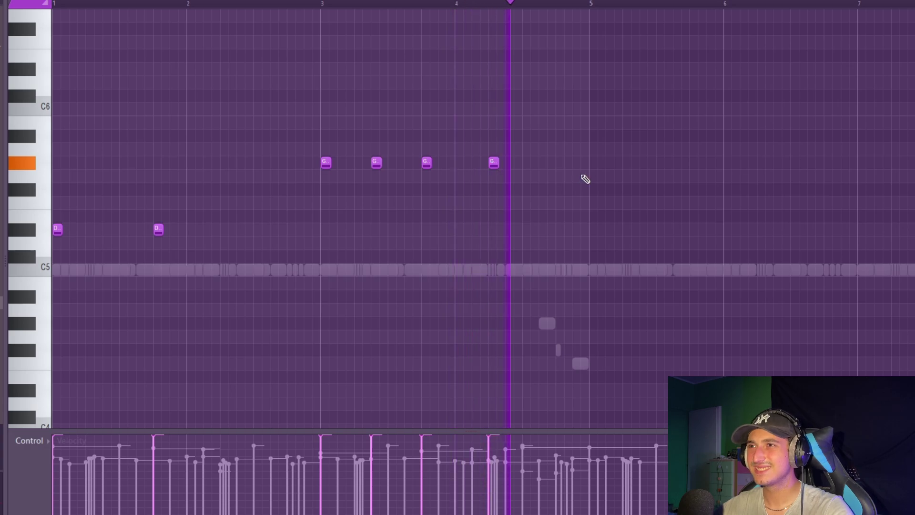
# Duplicate the four-bar 808 pattern into bars 5–8 and extend all the notes so each one reaches the next
pyautogui.hotkey('ctrl', 'b')
pyautogui.scroll(-3, 465, 7)
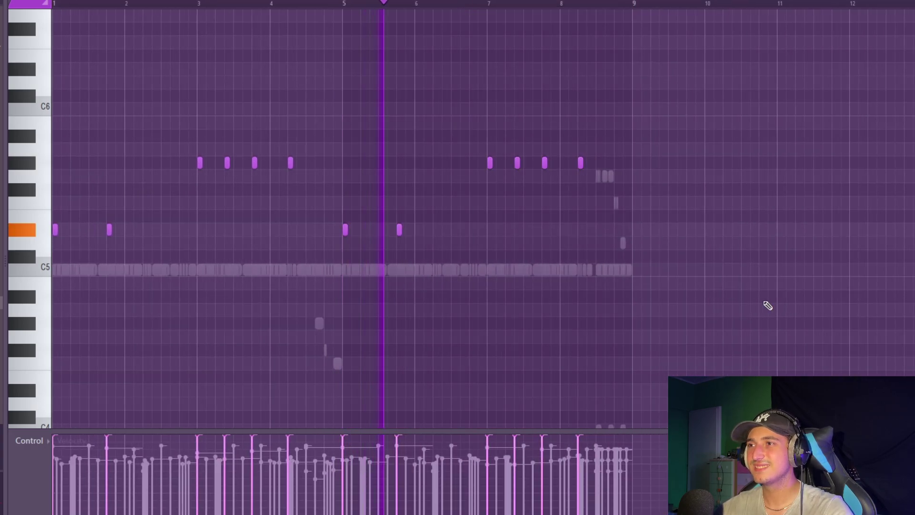
pyautogui.hotkey('ctrl', 'a')
pyautogui.hotkey('alt', 'l')
pyautogui.press('Return')
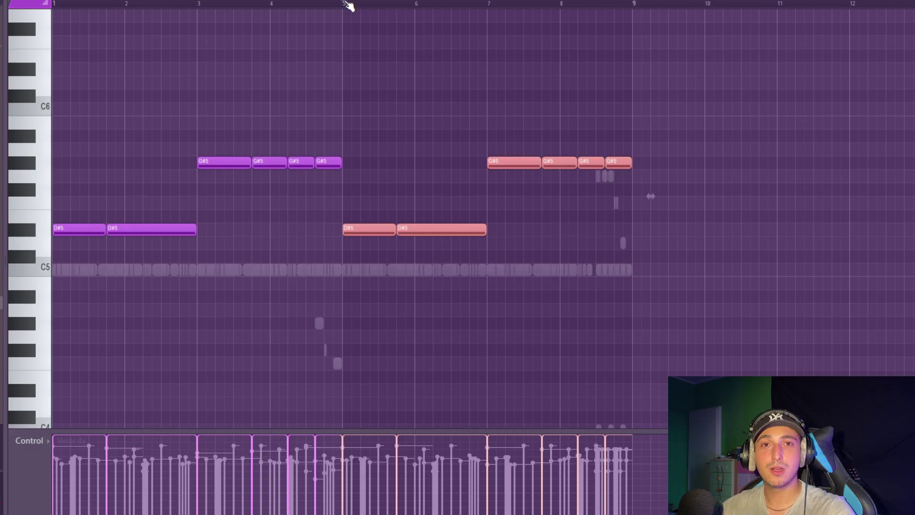
# Replace the last G#5 808 note in bar 8 with two B5 notes and one B4 note filling the final two beats
pyautogui.scroll(2, 564, 41)
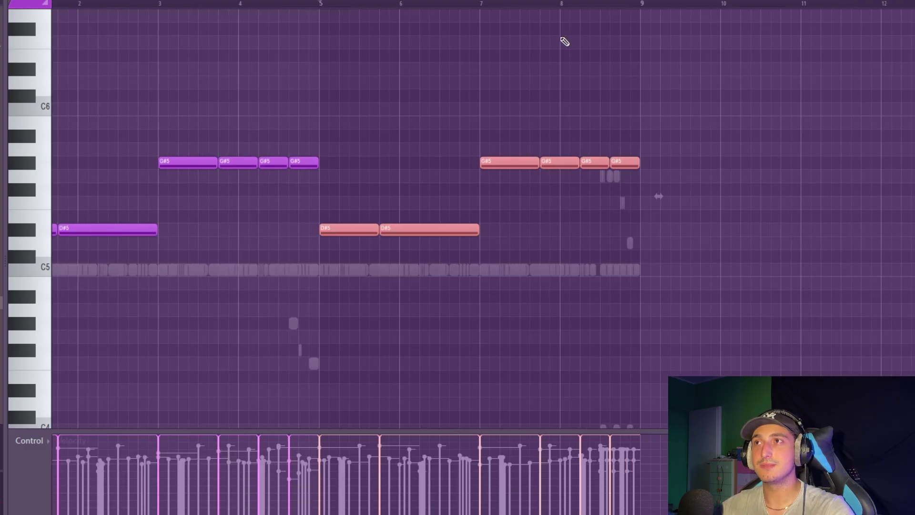
pyautogui.moveTo(766, 245); pyautogui.dragTo(614, 160)
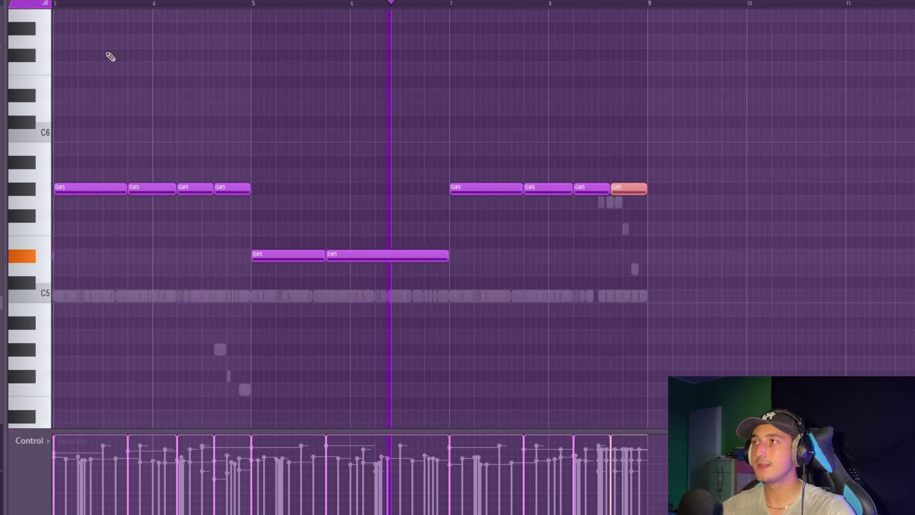
pyautogui.click(53, 1)
pyautogui.click(64, 128)
pyautogui.scroll(4, 579, 205)
pyautogui.moveTo(627, 224); pyautogui.dragTo(466, 233)
pyautogui.rightClick(548, 197)
pyautogui.click(464, 210)
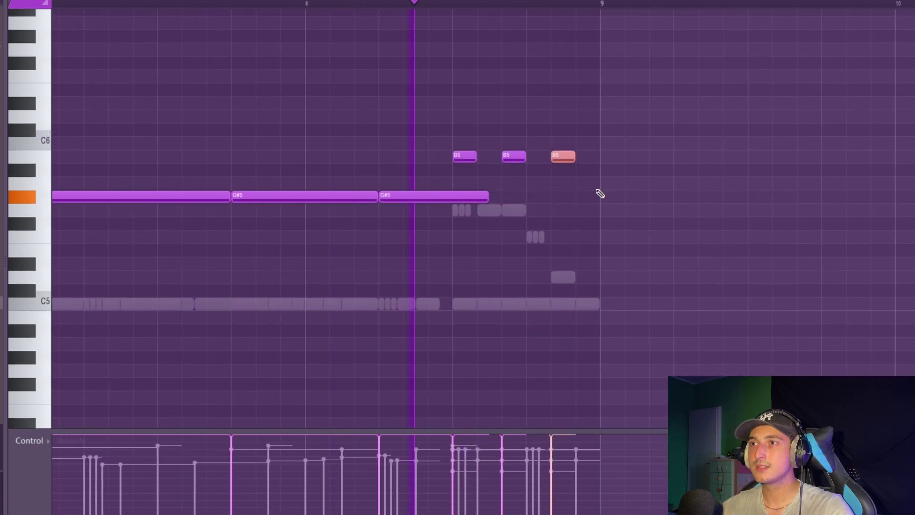
pyautogui.hotkey('ctrl', 'Down')
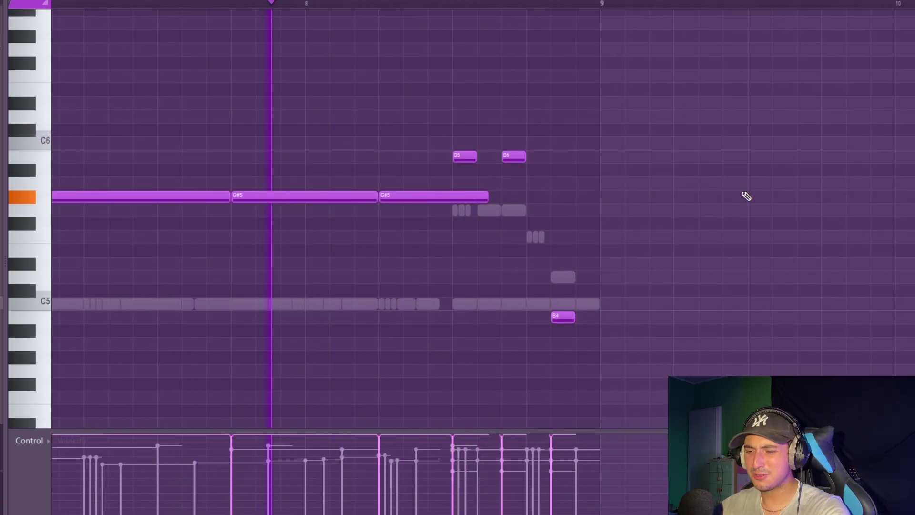
pyautogui.scroll(-4, 746, 196)
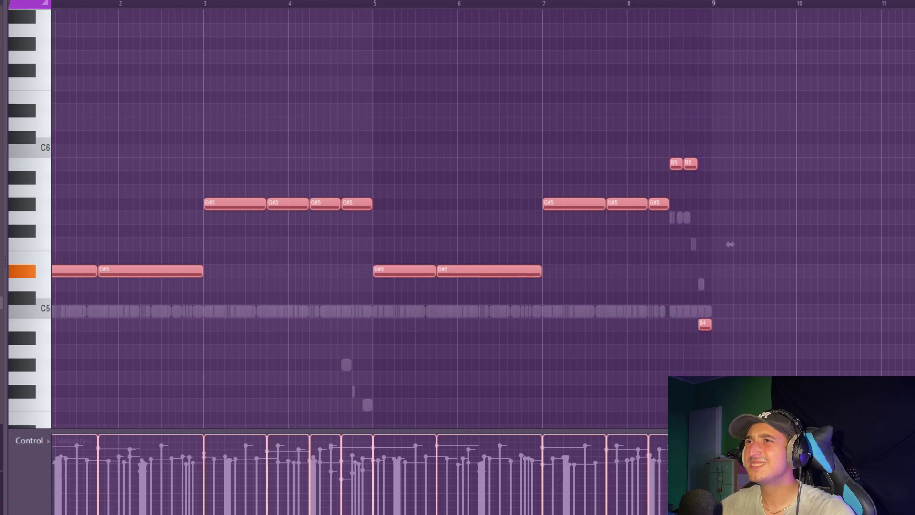
# Lay out the drum clips by channel on tracks 8–13 from bar 9 and cut the second half of bar 10 out of the Go to 4 clip
pyautogui.press('F5')
pyautogui.hotkey('ctrl', 'd')
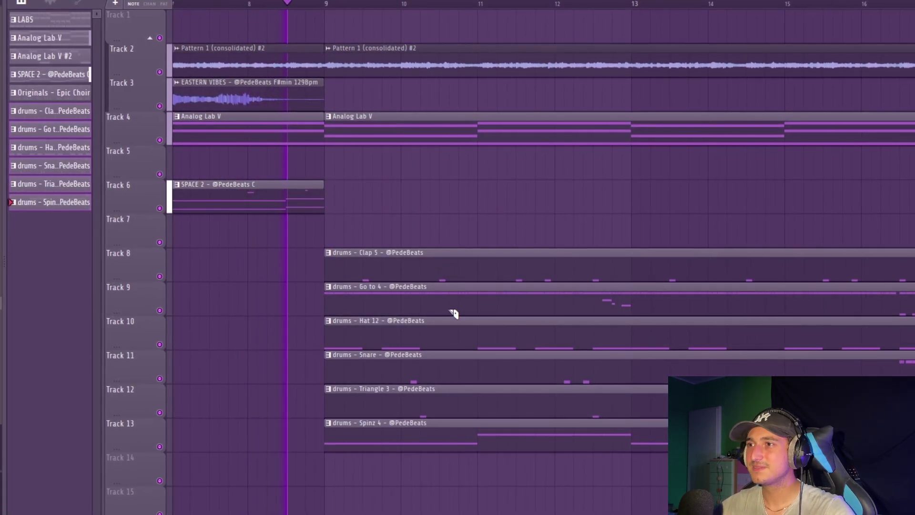
pyautogui.click(448, 308)
pyautogui.rightClick(483, 312)
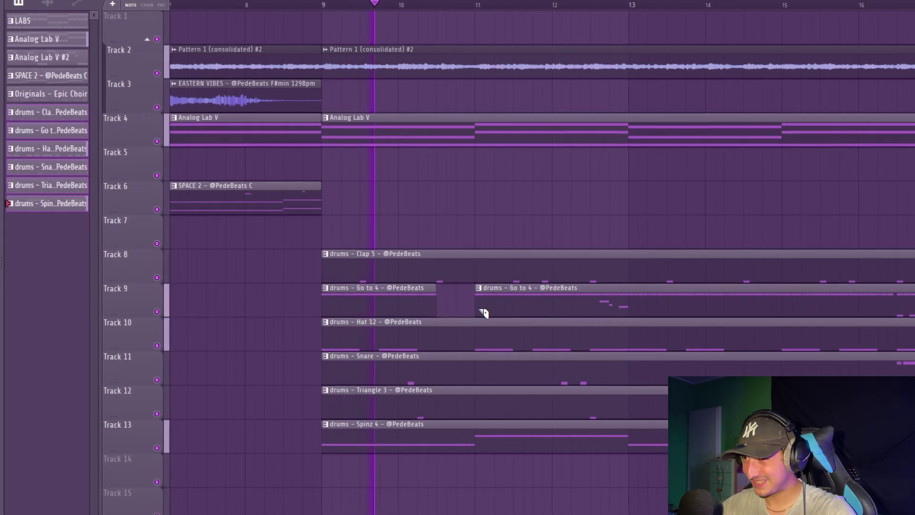
# Cut the last two beats of bar 16 out of the Snare clip on track 11
pyautogui.scroll(-4, 504, 224)
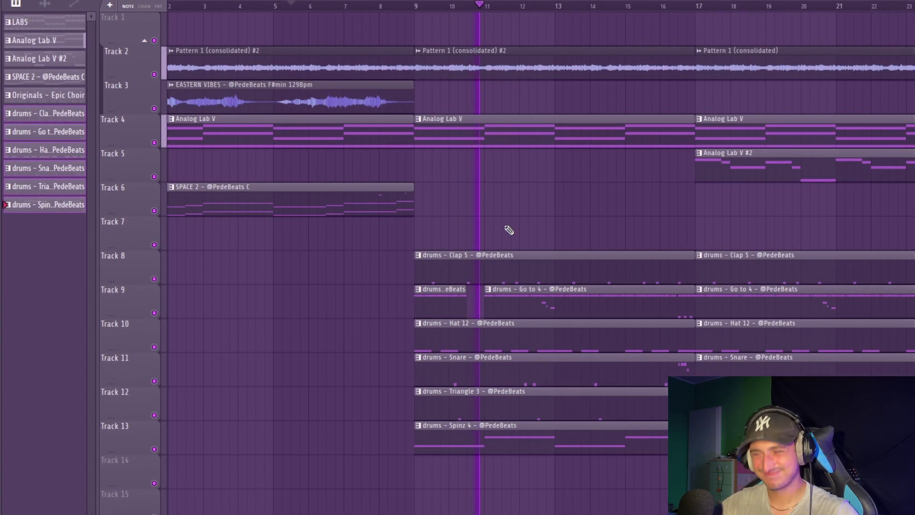
pyautogui.scroll(-3, 508, 232)
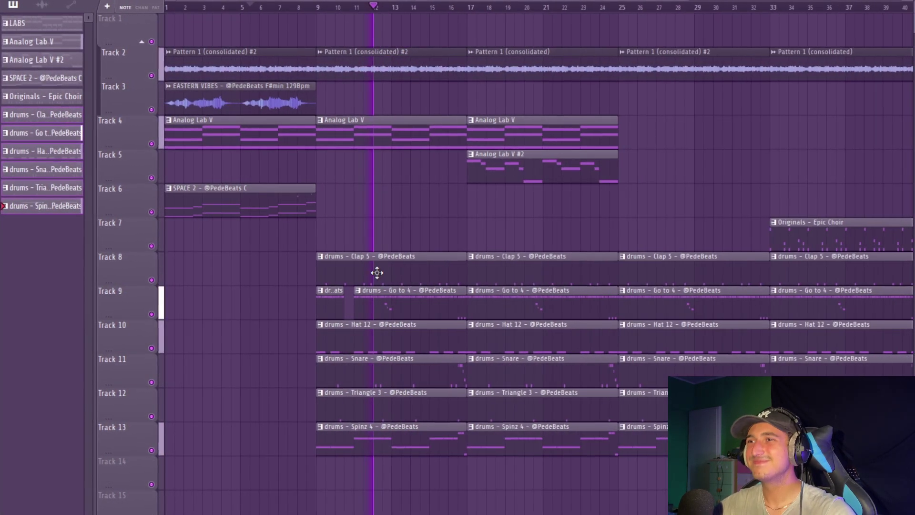
pyautogui.scroll(5, 379, 273)
pyautogui.scroll(-3, 536, 297)
pyautogui.scroll(-2, 559, 358)
pyautogui.scroll(5, 559, 376)
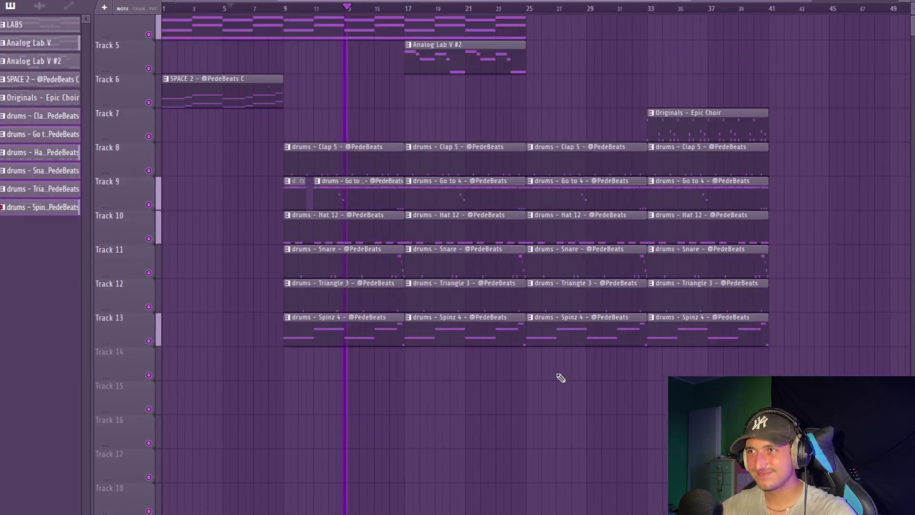
pyautogui.scroll(3, 412, 371)
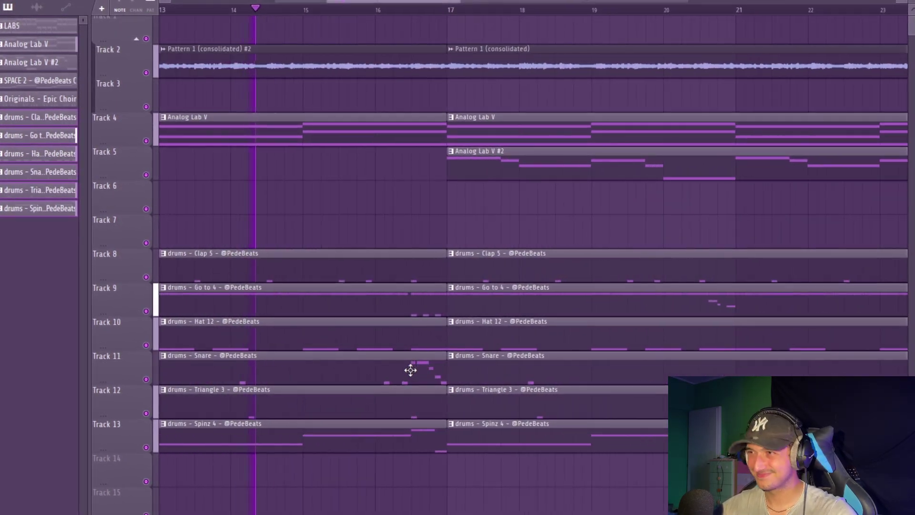
pyautogui.scroll(-1, 409, 372)
pyautogui.scroll(3, 425, 374)
pyautogui.scroll(2, 425, 374)
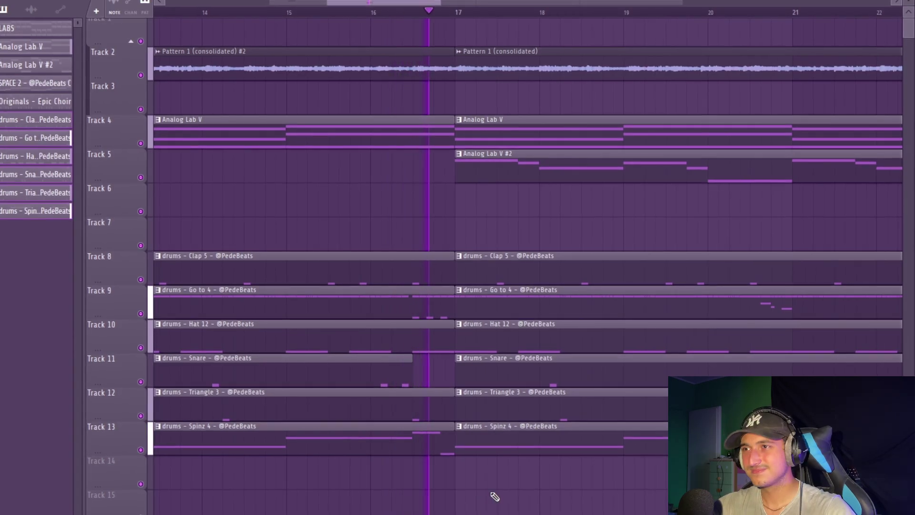
pyautogui.scroll(-2, 527, 480)
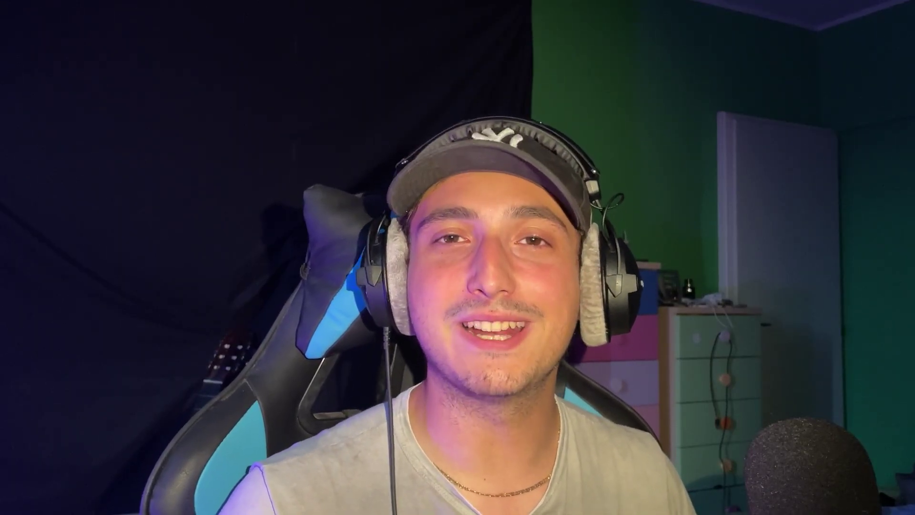